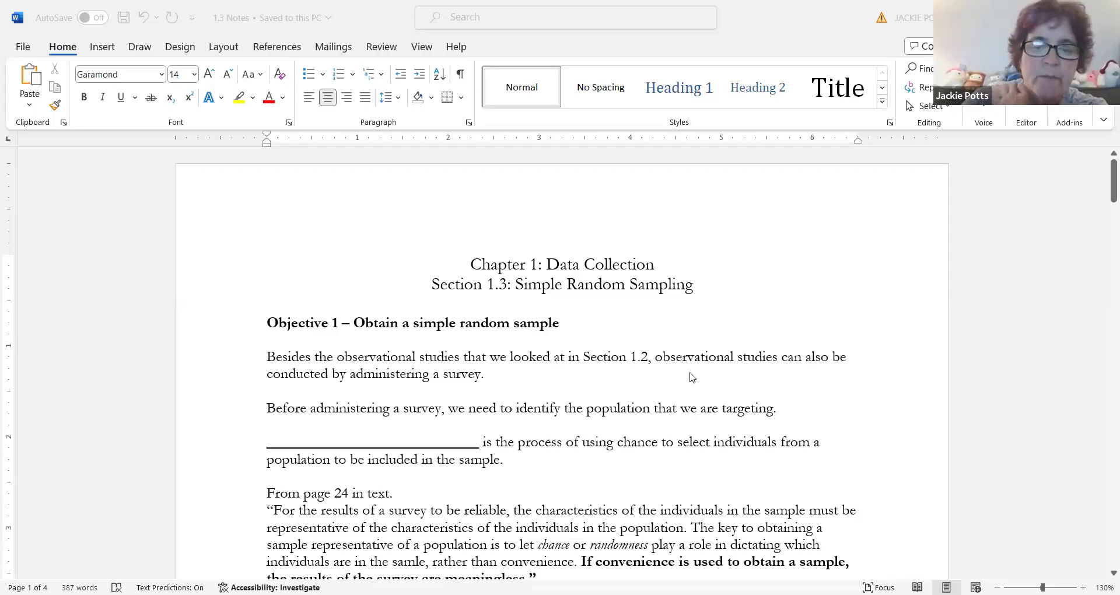
- Fill the Objective 1 underscore blank with 'Random Sampling'
scroll(684, 345, down, 4)
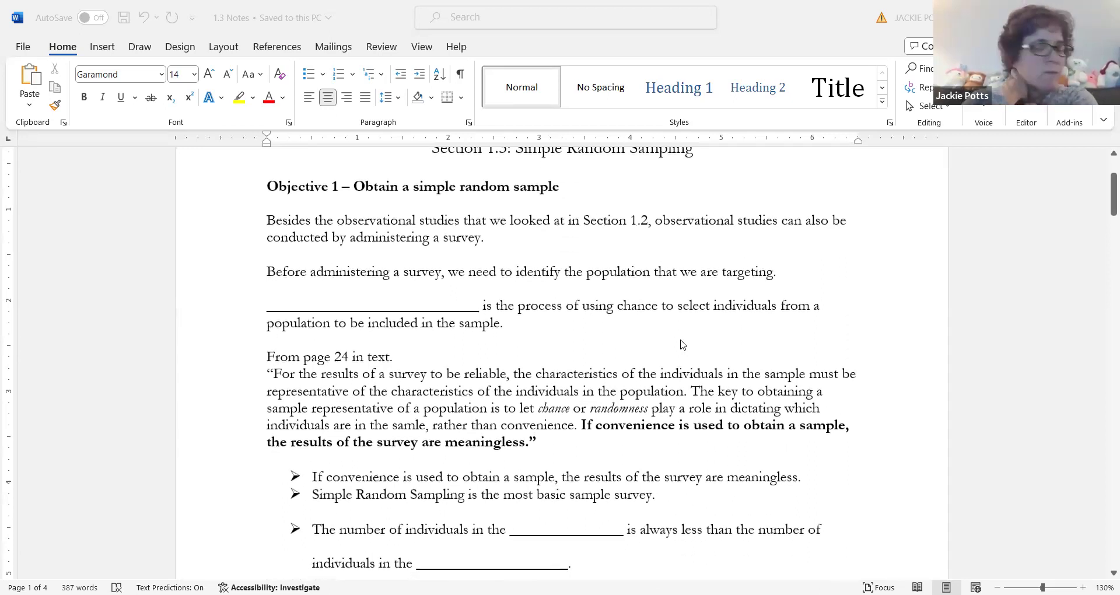
scroll(683, 344, up, 1)
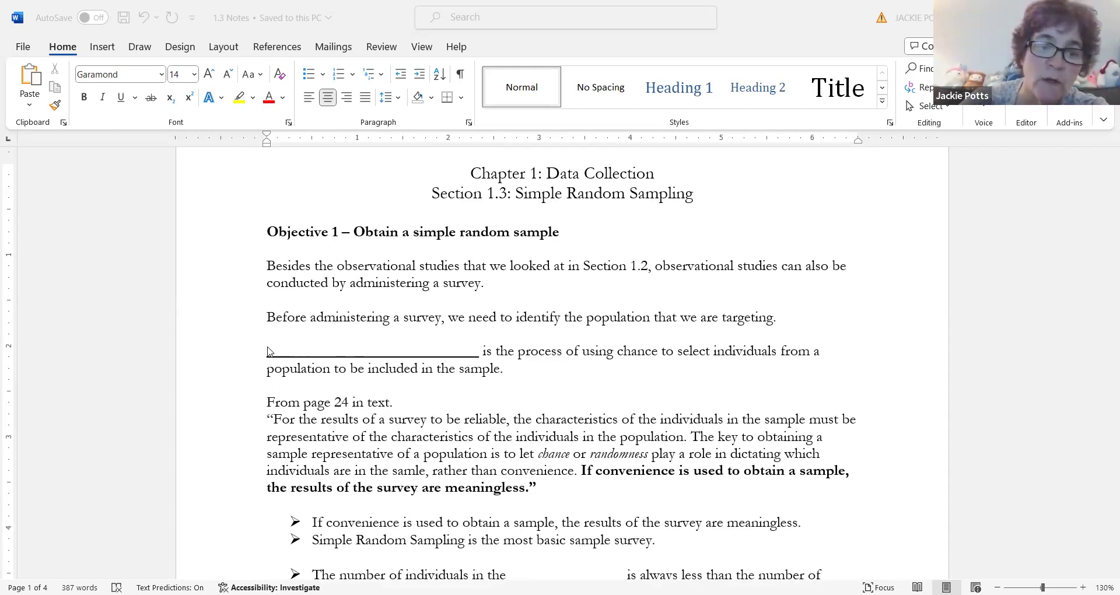
drag(267, 350, 469, 352)
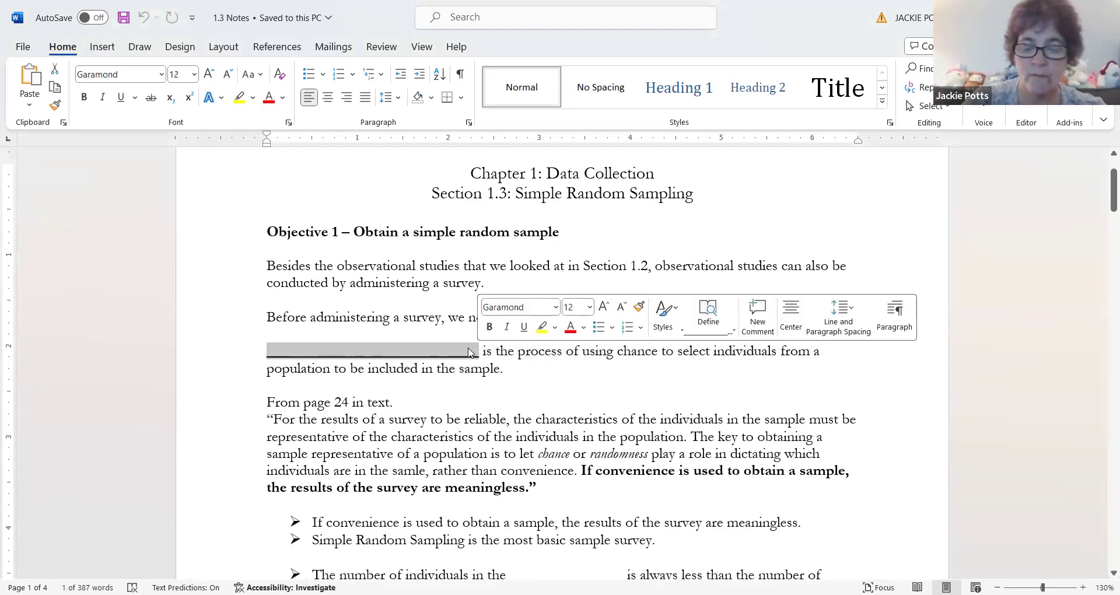
text(Random Sam)
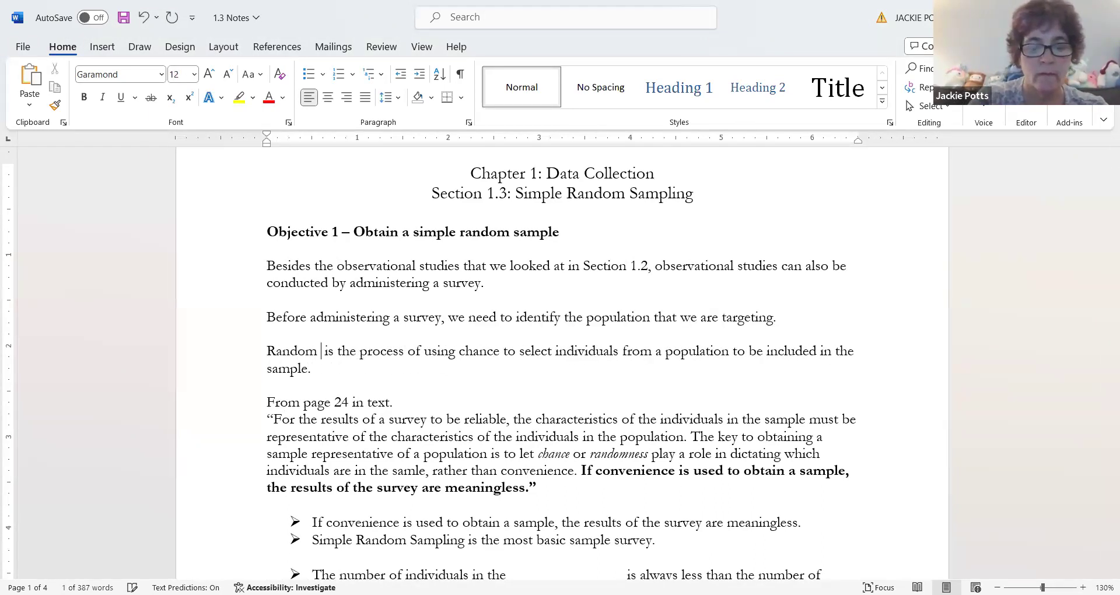
text(pling)
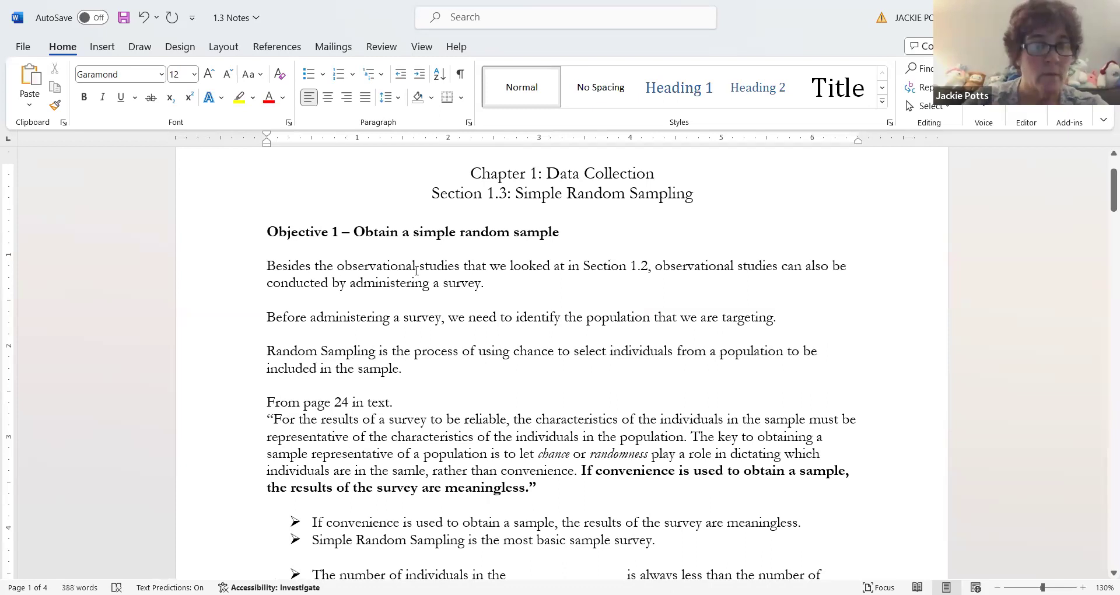
- Give 'Random Sampling' a turquoise (cyan) highlight
drag(268, 350, 359, 351)
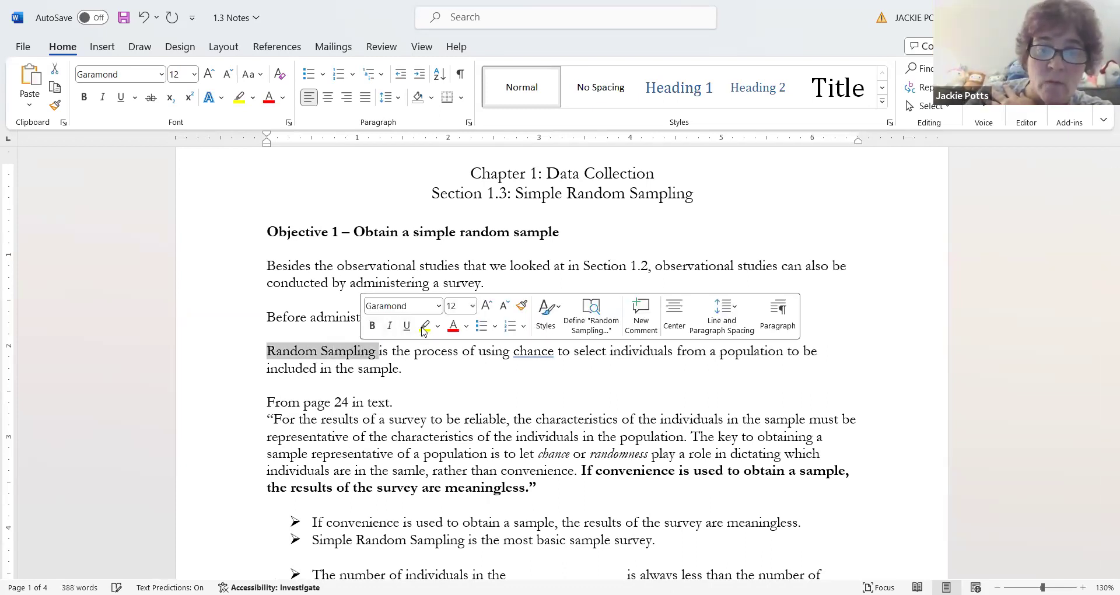
click(439, 330)
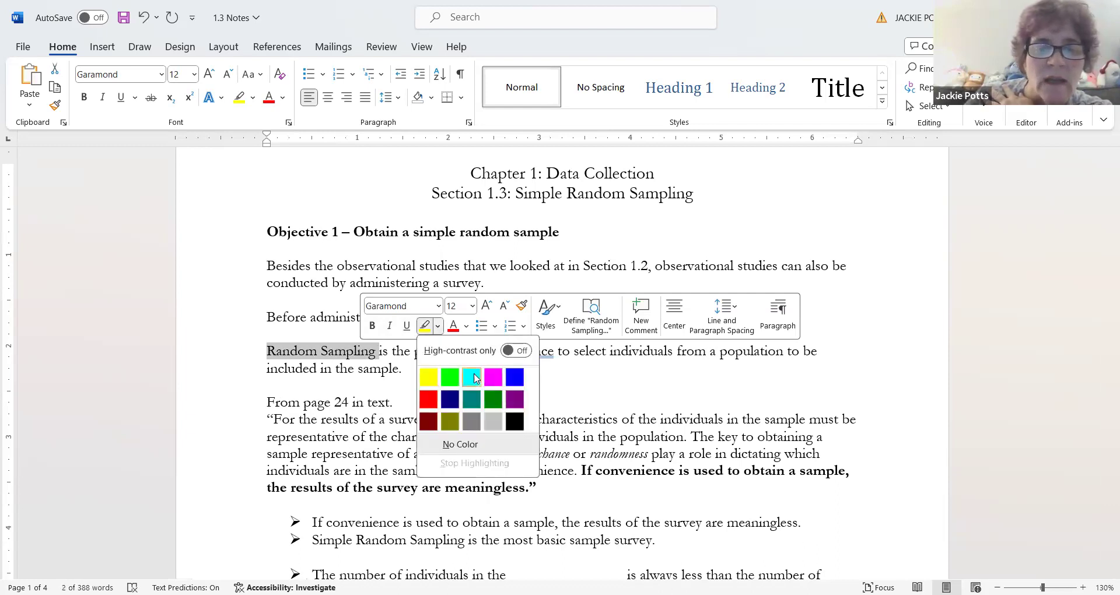
click(466, 377)
click(453, 367)
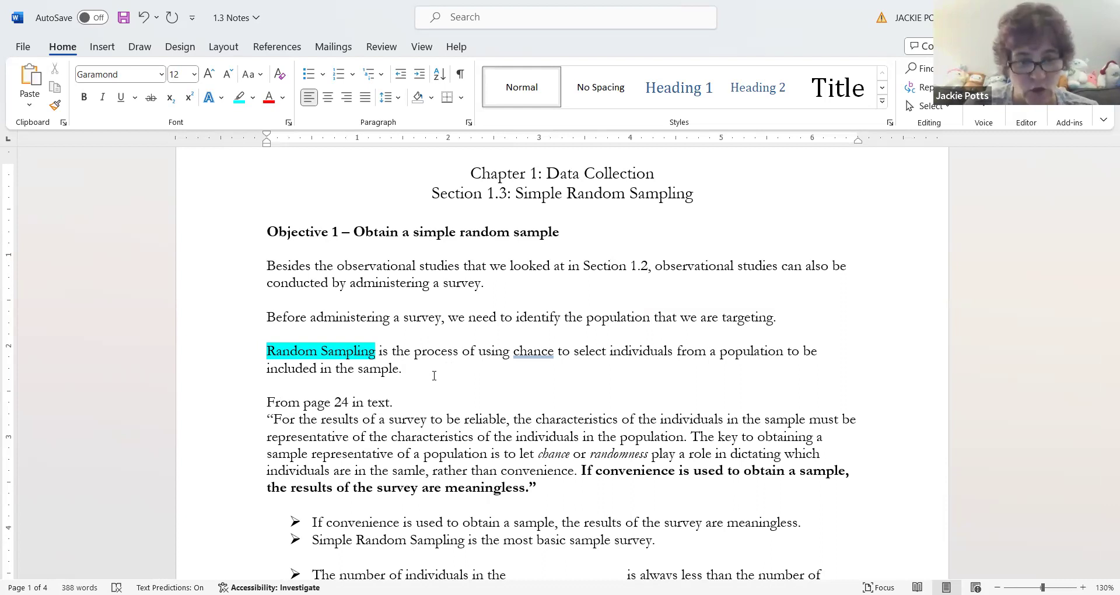
scroll(455, 369, down, 3)
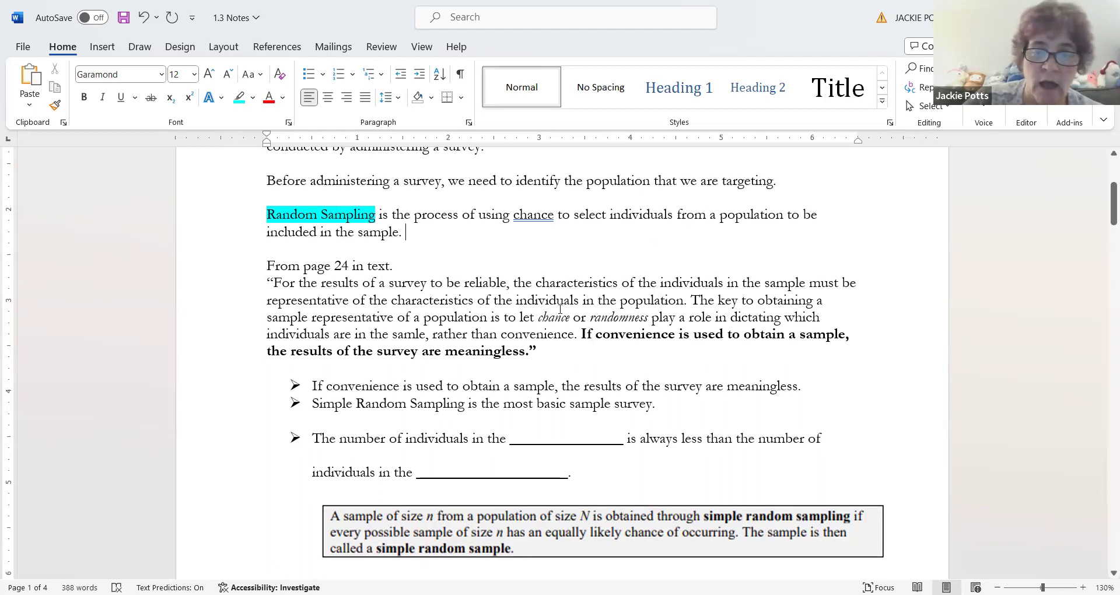
drag(540, 320, 656, 317)
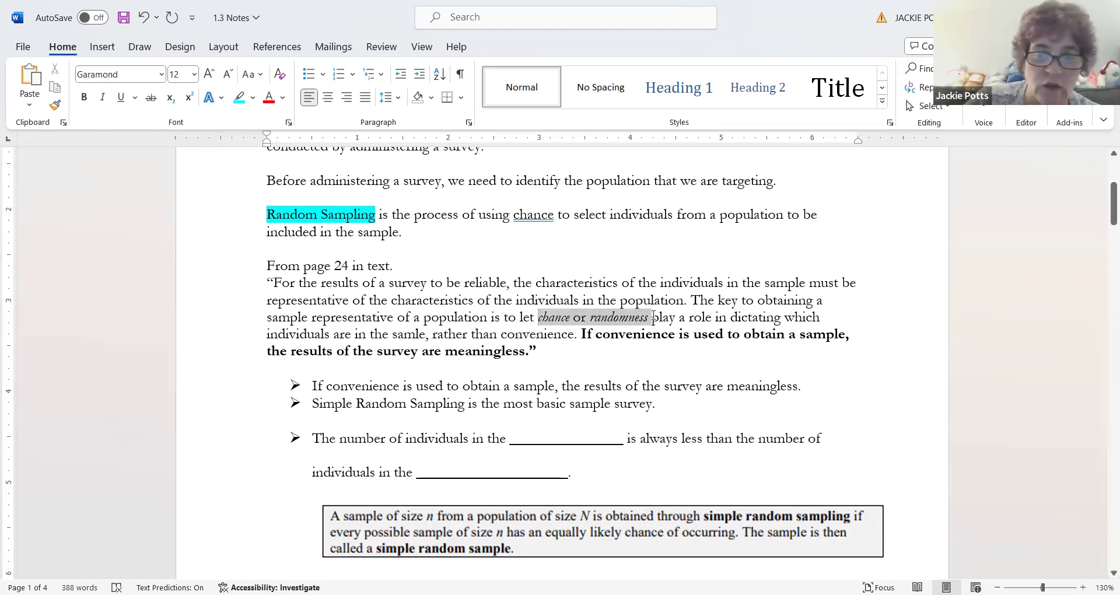
click(768, 355)
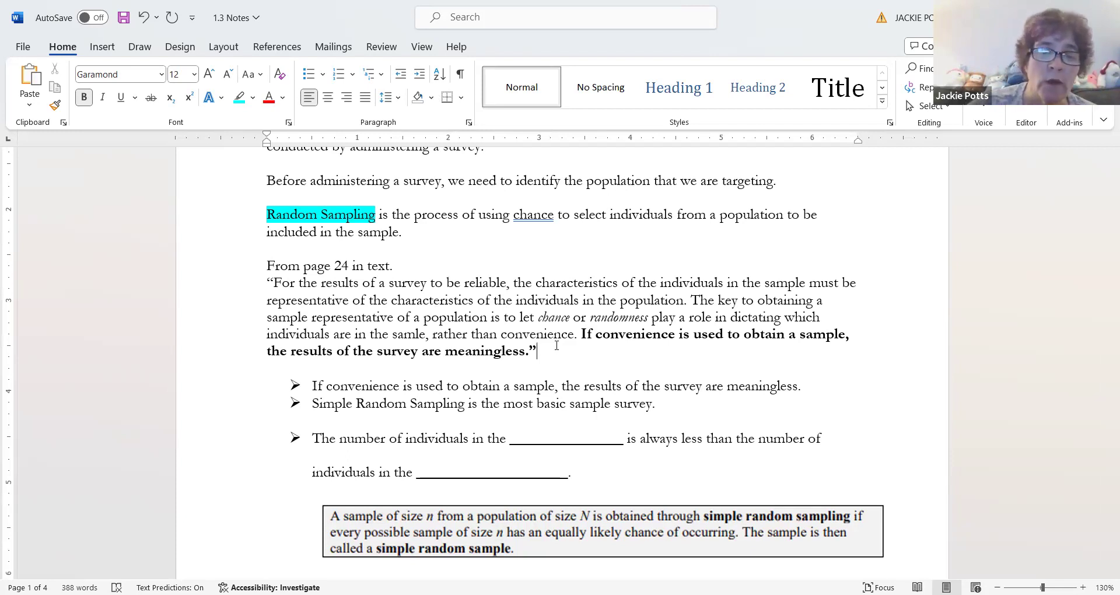
- Fill the third bullet's first blank with 'sample' and highlight it cyan
scroll(556, 345, down, 3)
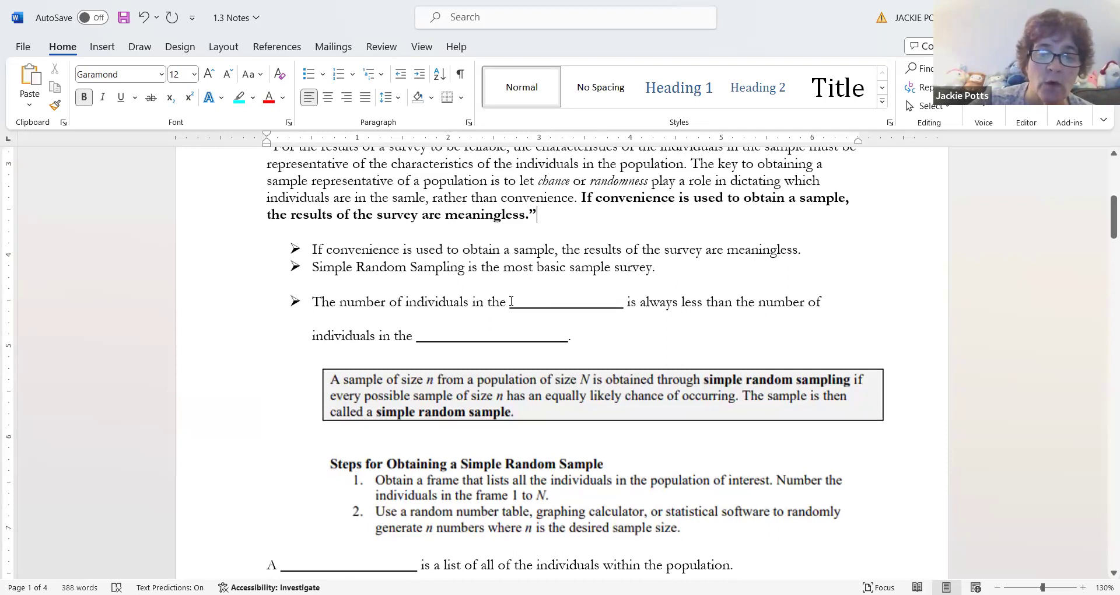
drag(510, 303, 623, 304)
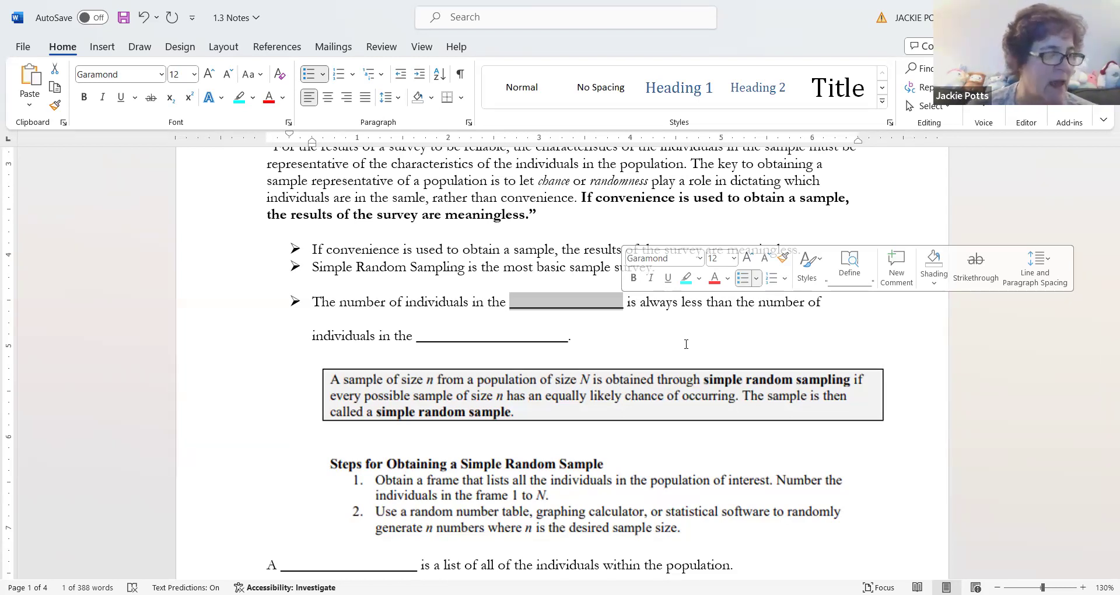
text(sample)
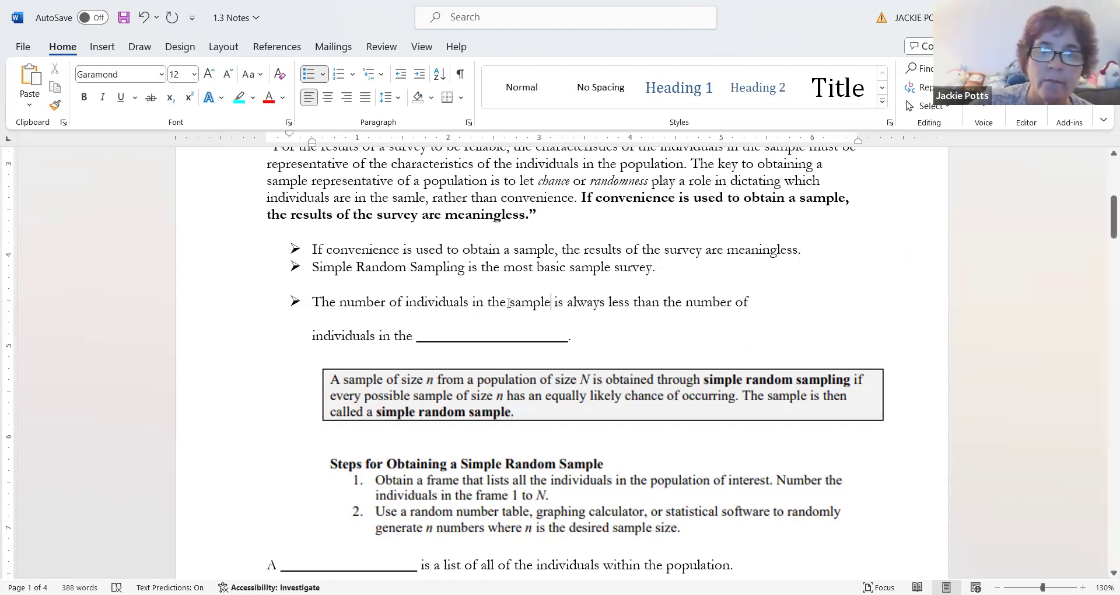
drag(510, 302, 552, 305)
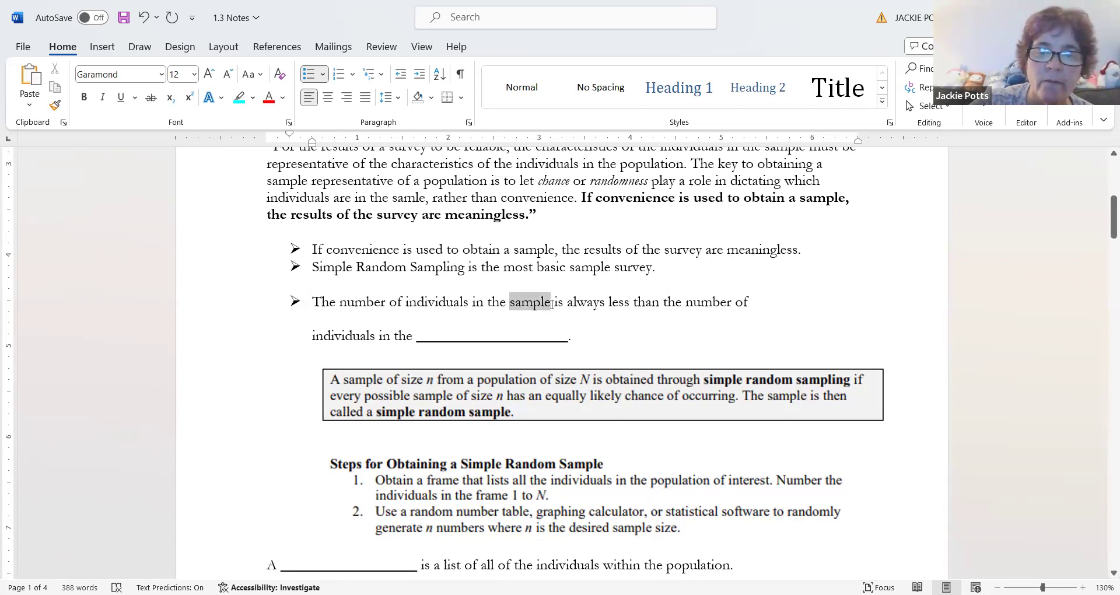
click(615, 279)
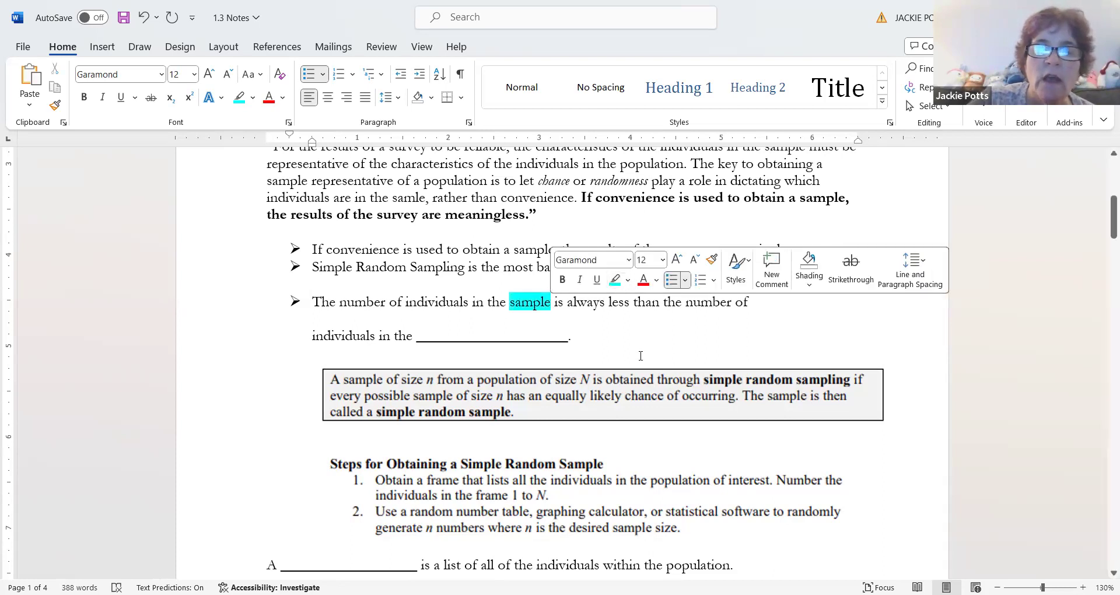
- Fill the blank after 'individuals in the' with 'Population.' and highlight Population cyan
drag(417, 336, 570, 341)
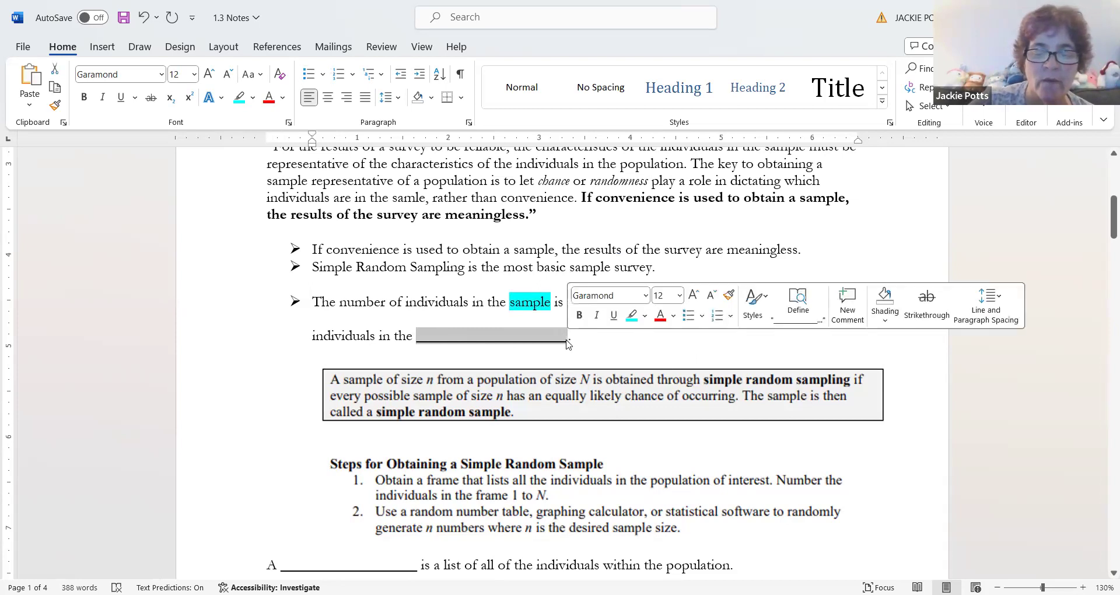
text(Population.)
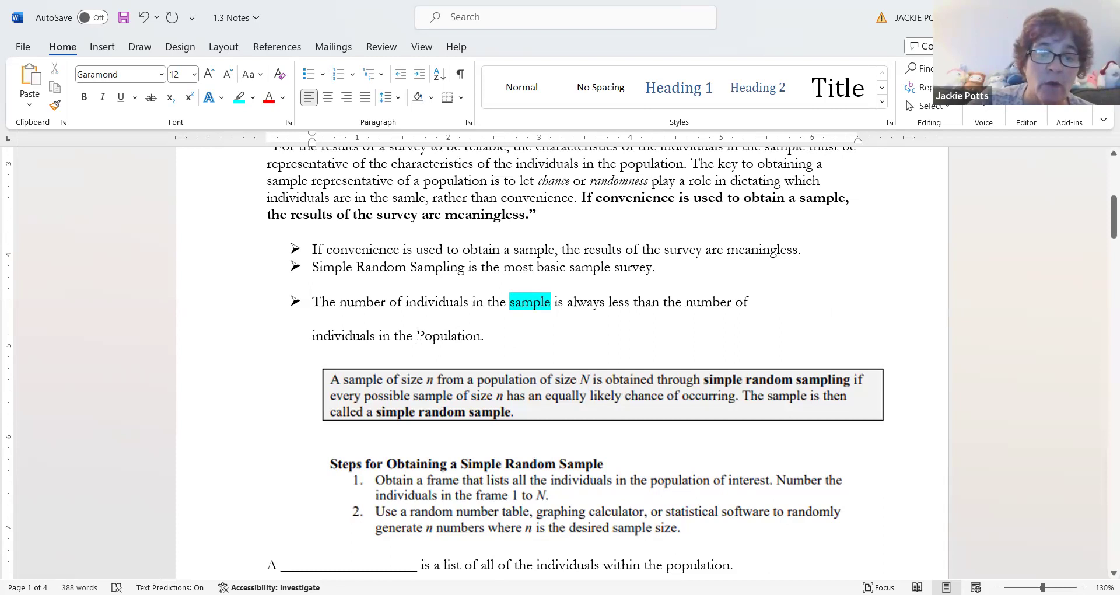
drag(418, 338, 480, 337)
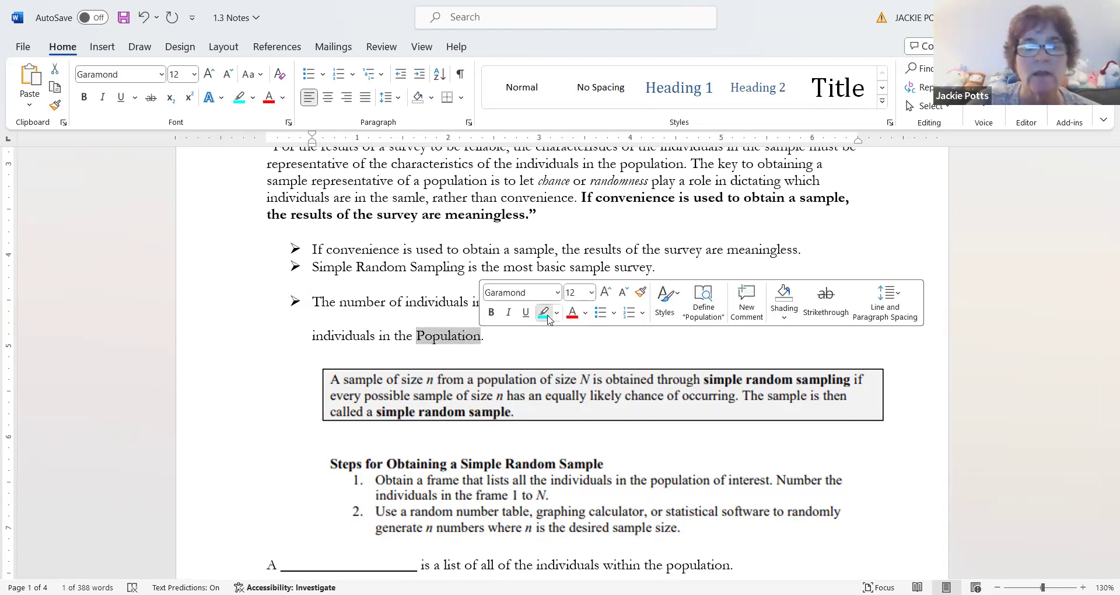
click(543, 312)
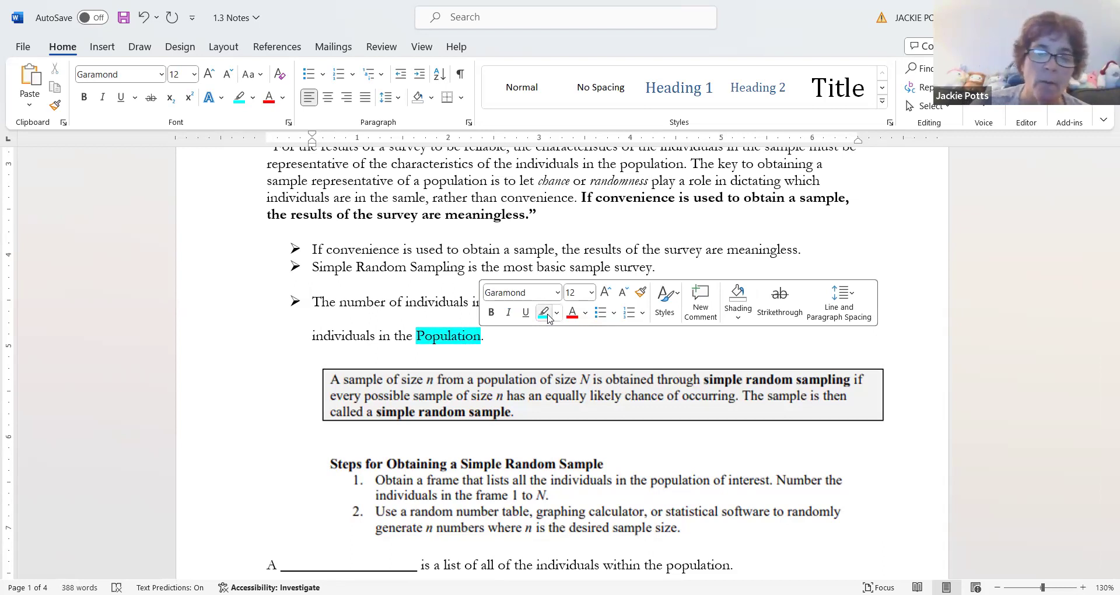
click(583, 345)
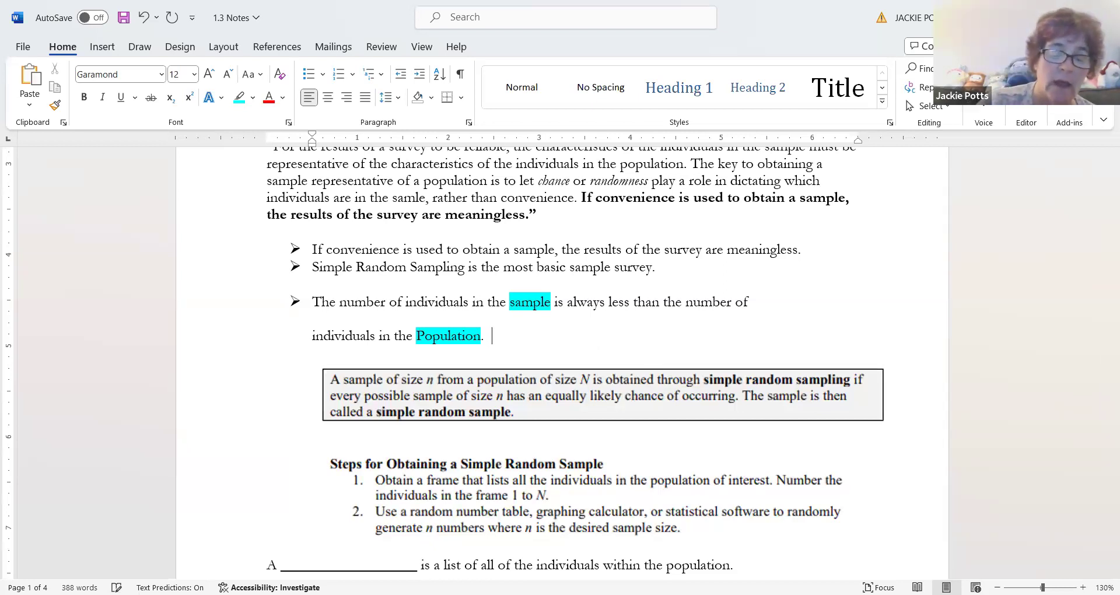
- Type 'N = size of the population' and 'n = size of the sample' on two lines
text(N)
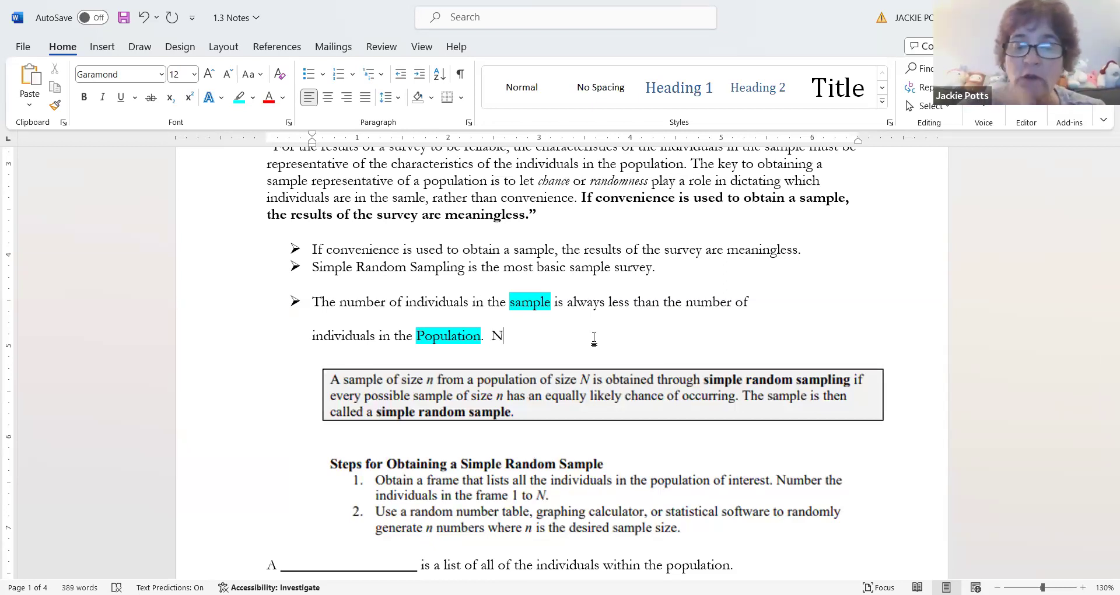
text( =)
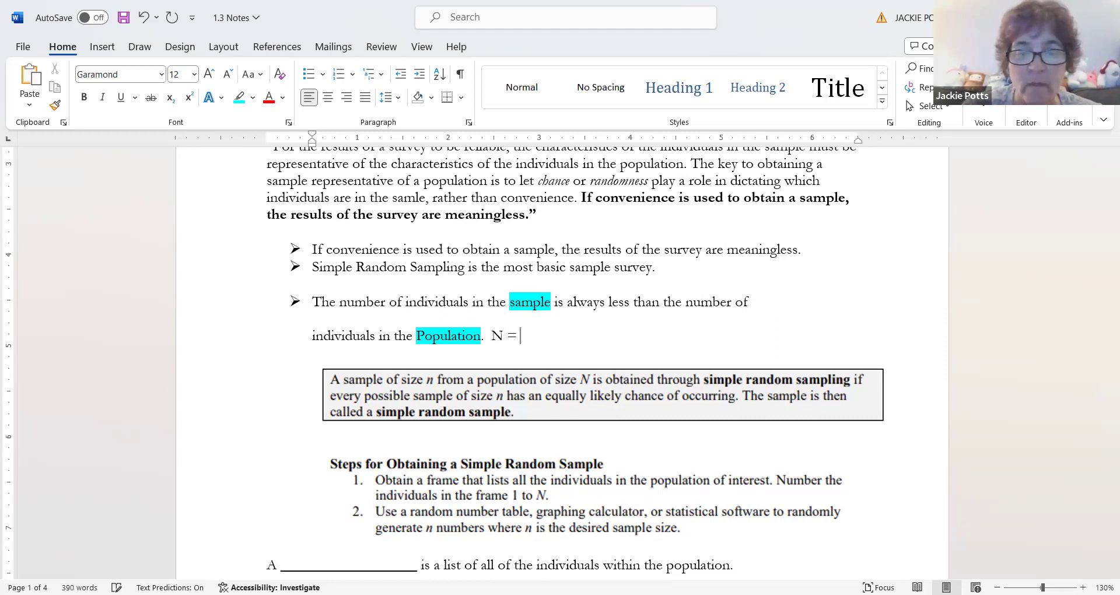
text( p)
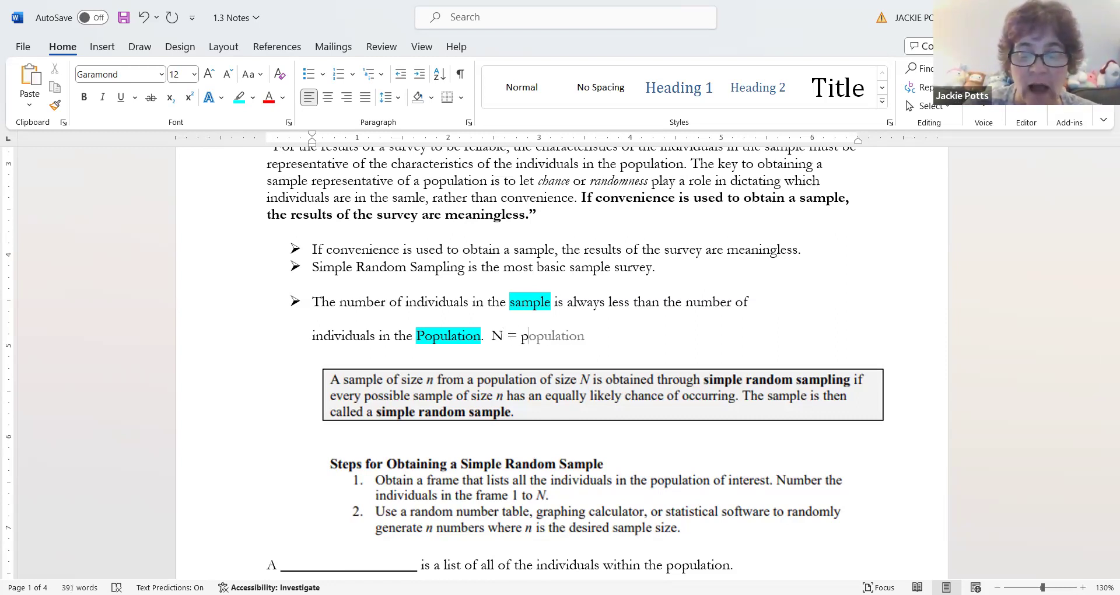
key(BackSpace)
text(siz)
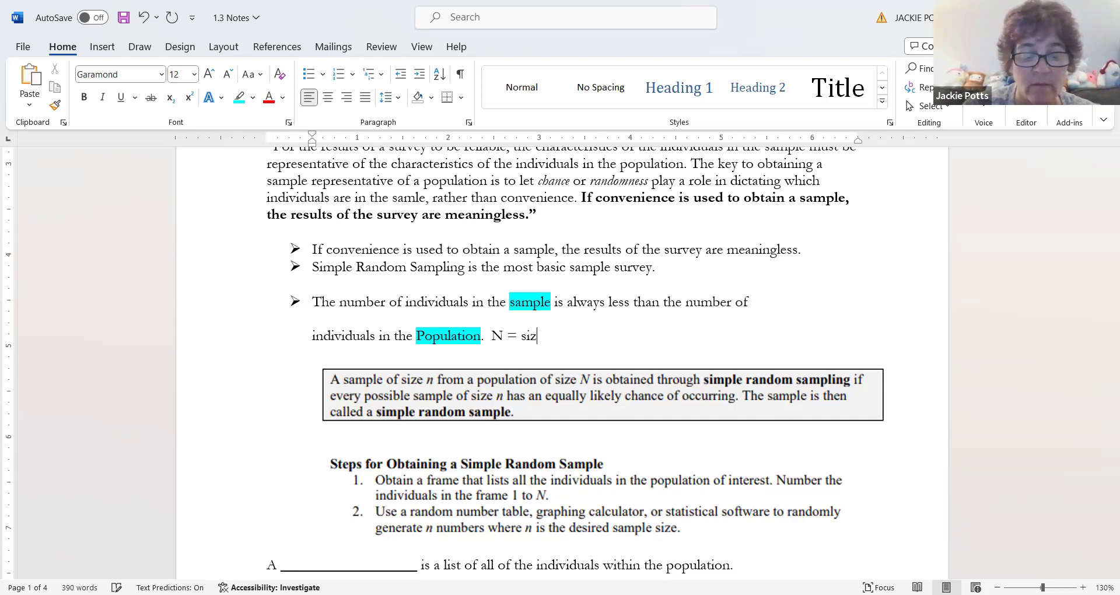
text(of the pop)
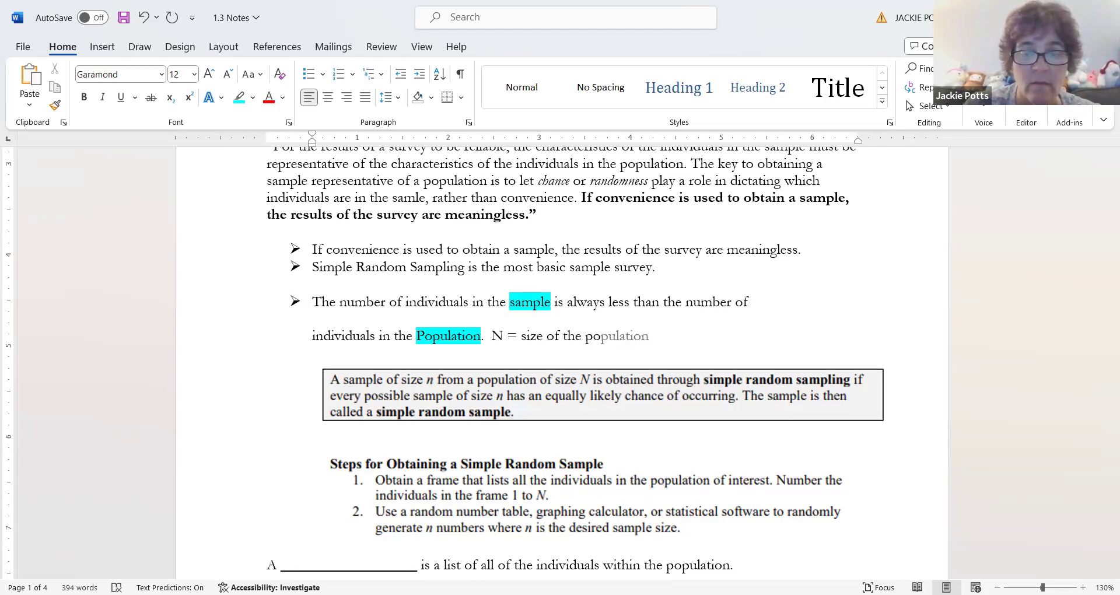
text(ulation)
key(Return)
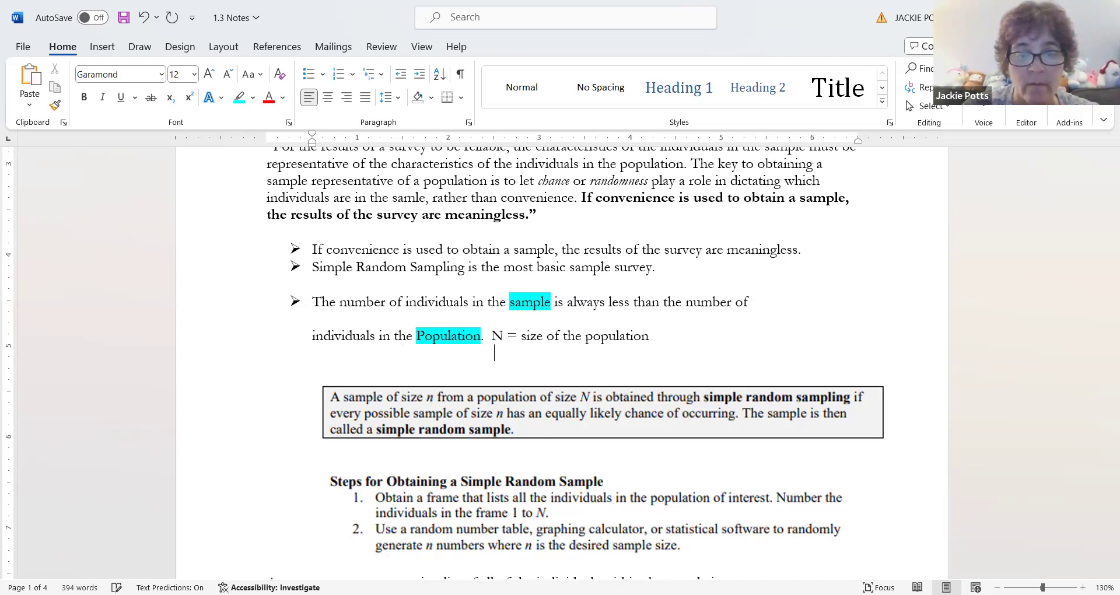
text(n = size of the sample)
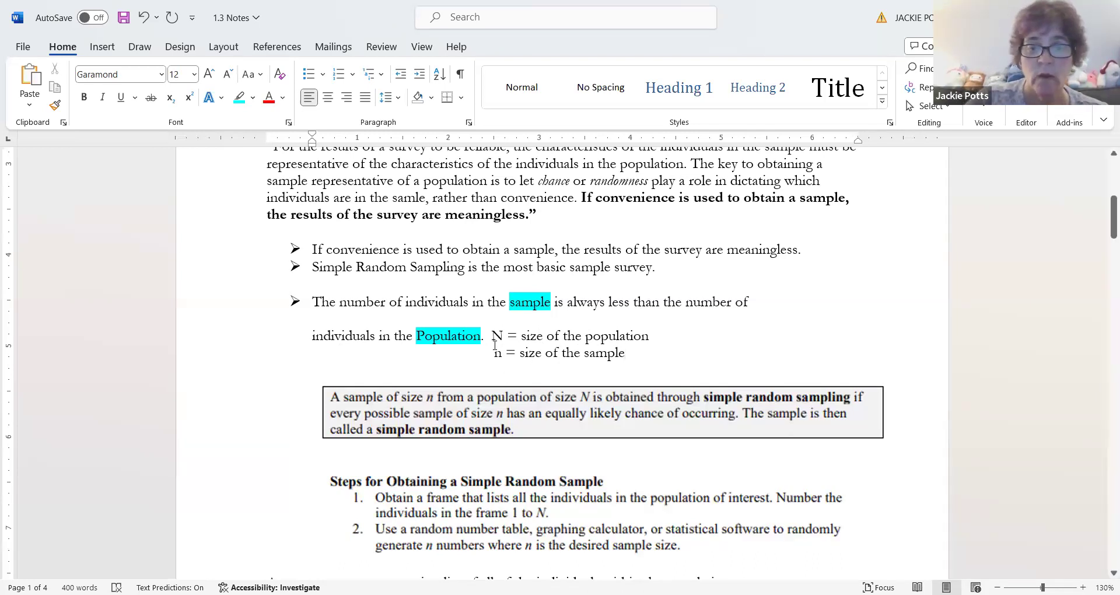
- Highlight both definitions green and join them onto one line with a '/'
drag(491, 336, 624, 352)
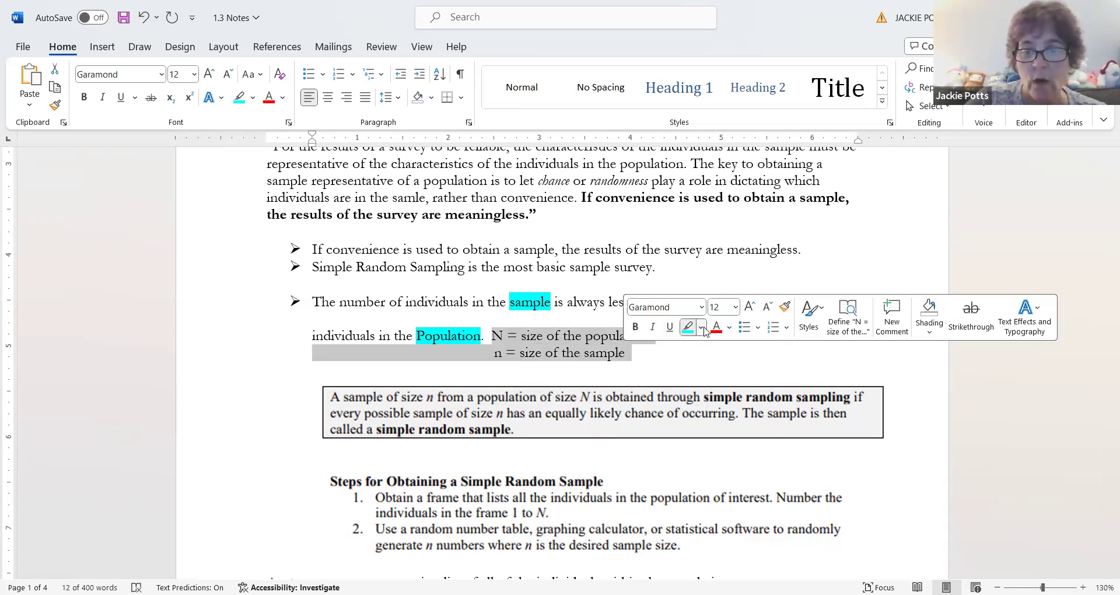
click(700, 327)
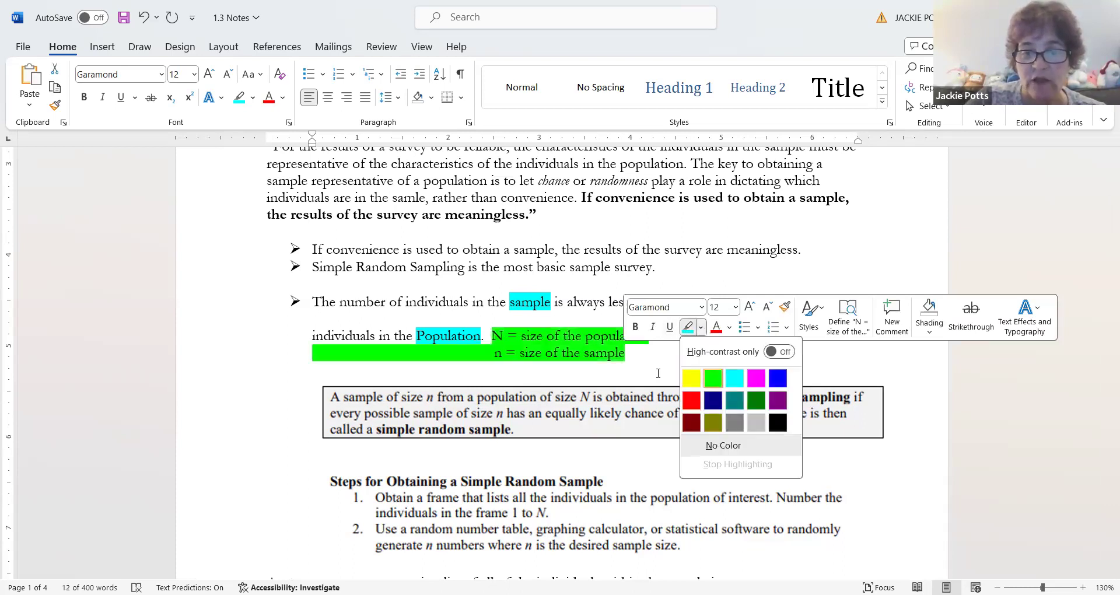
click(719, 380)
key(Right)
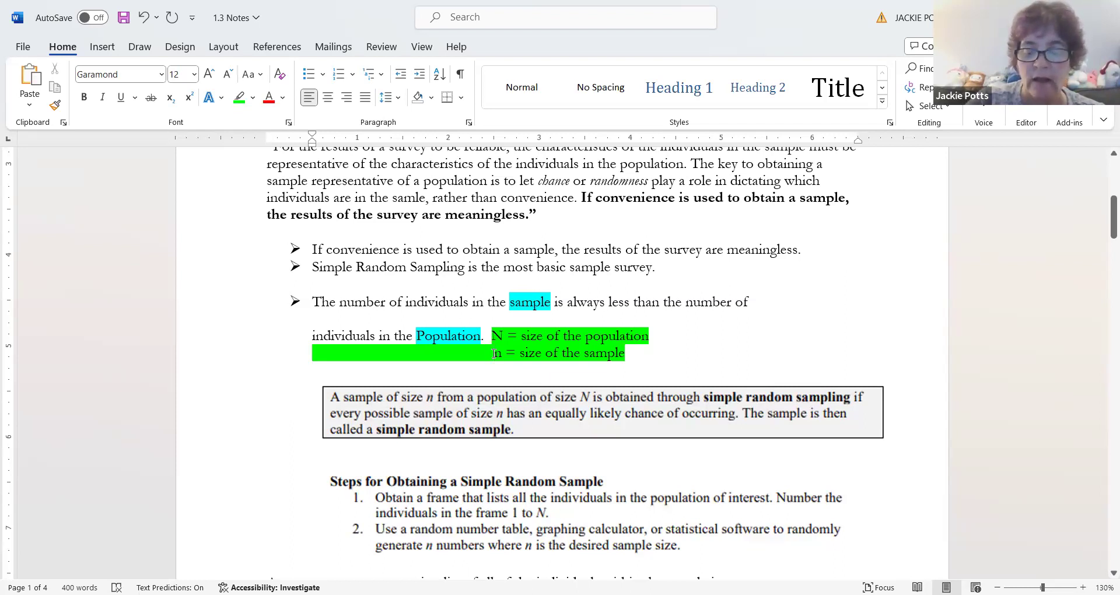
key(BackSpace)
key(BackSpace)
key(BackSpace)
key(BackSpace)
key(BackSpace)
key(BackSpace)
key(BackSpace)
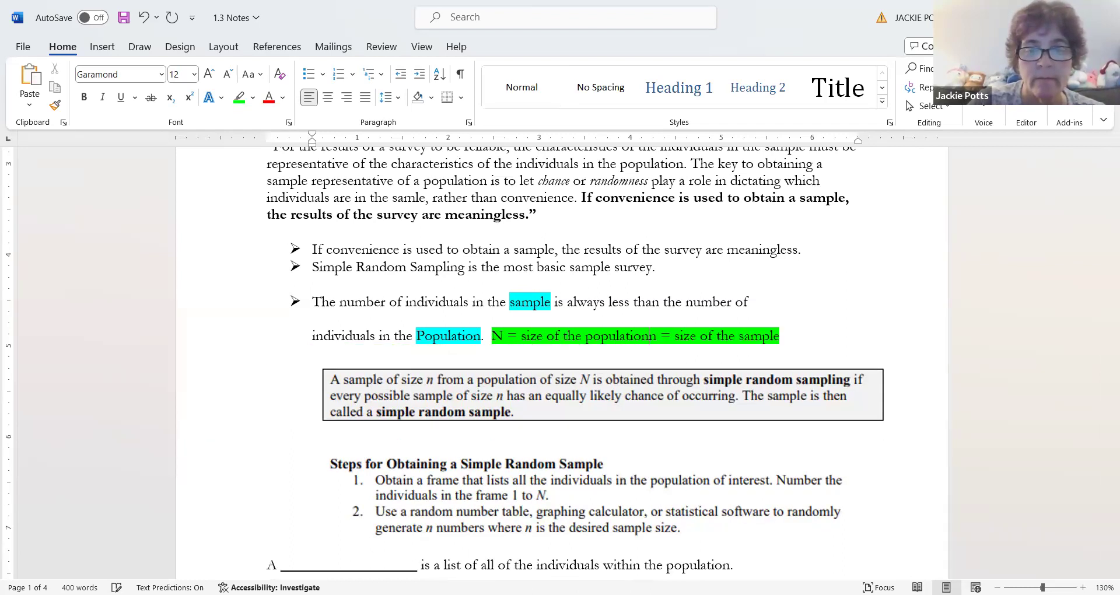
text(/)
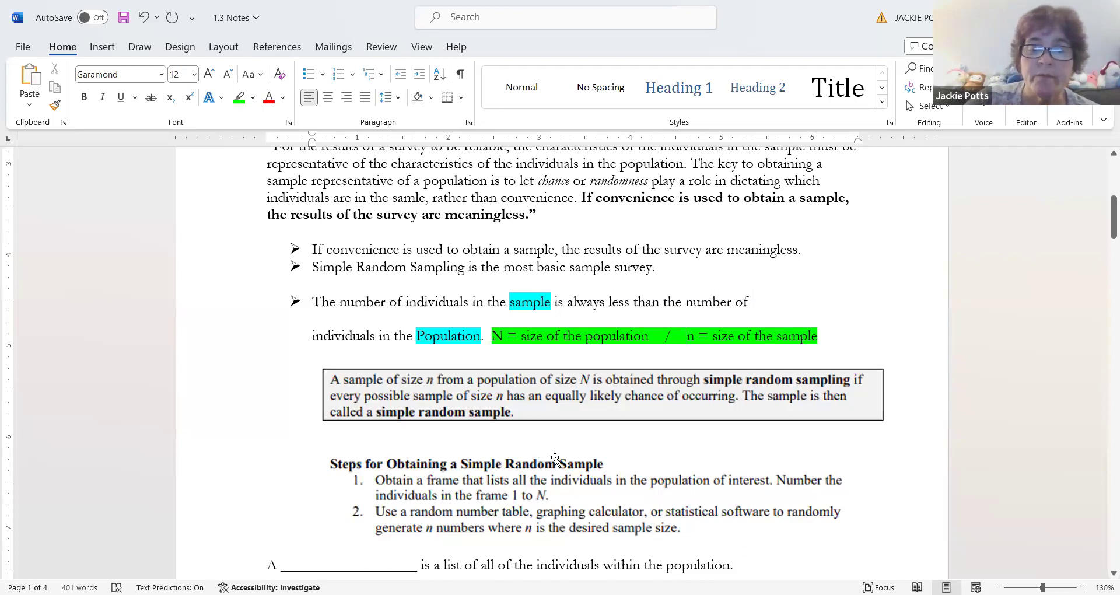
scroll(531, 262, down, 3)
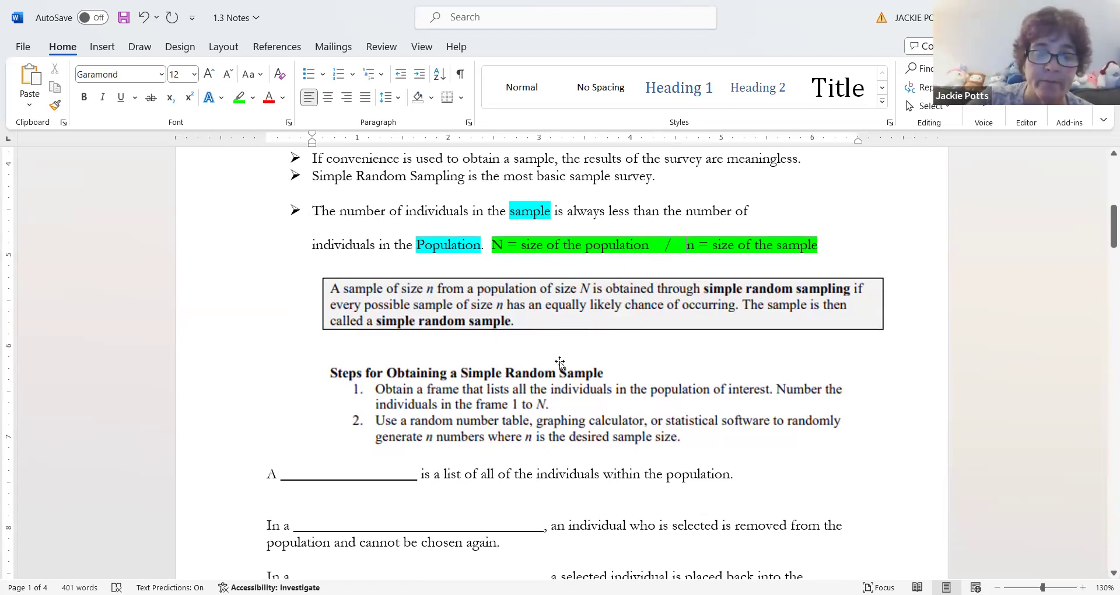
- Fill the blank after 'A' with 'Frame' and highlight it green
scroll(559, 362, down, 3)
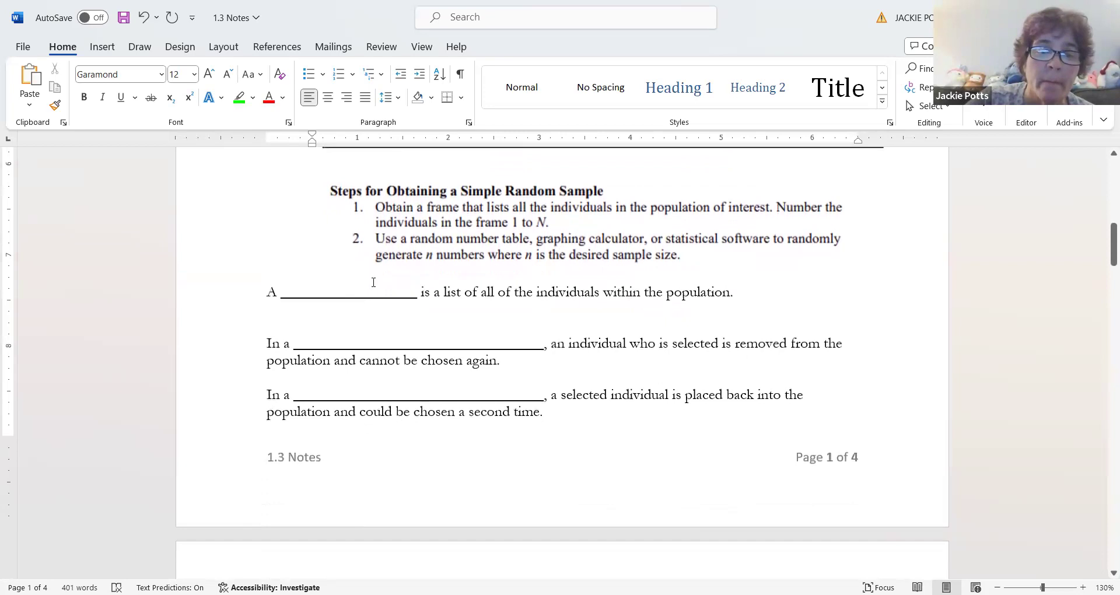
drag(286, 290, 416, 291)
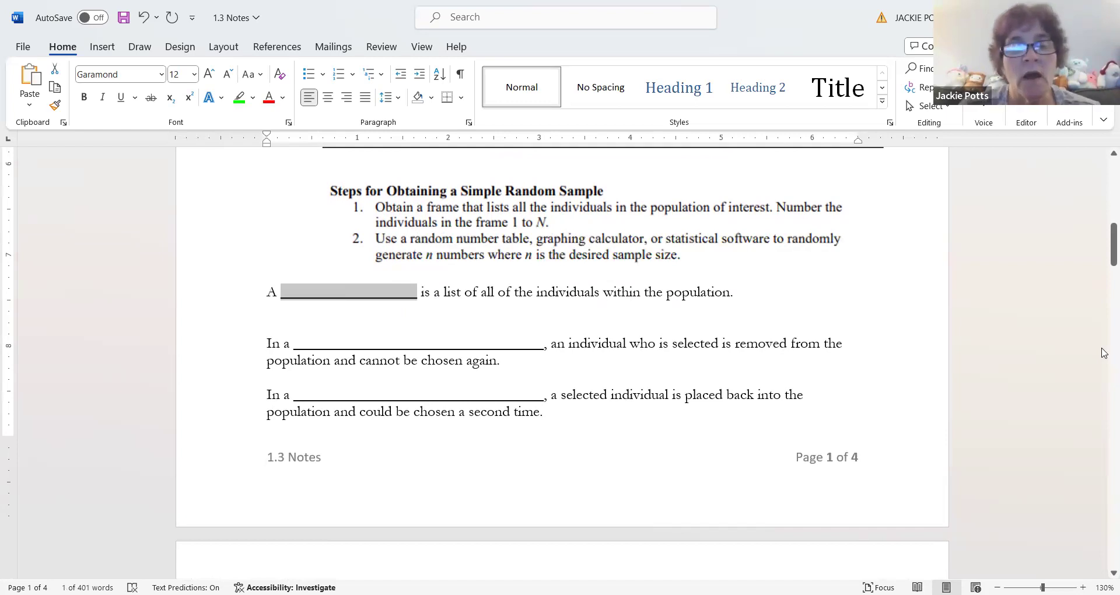
text(Frame)
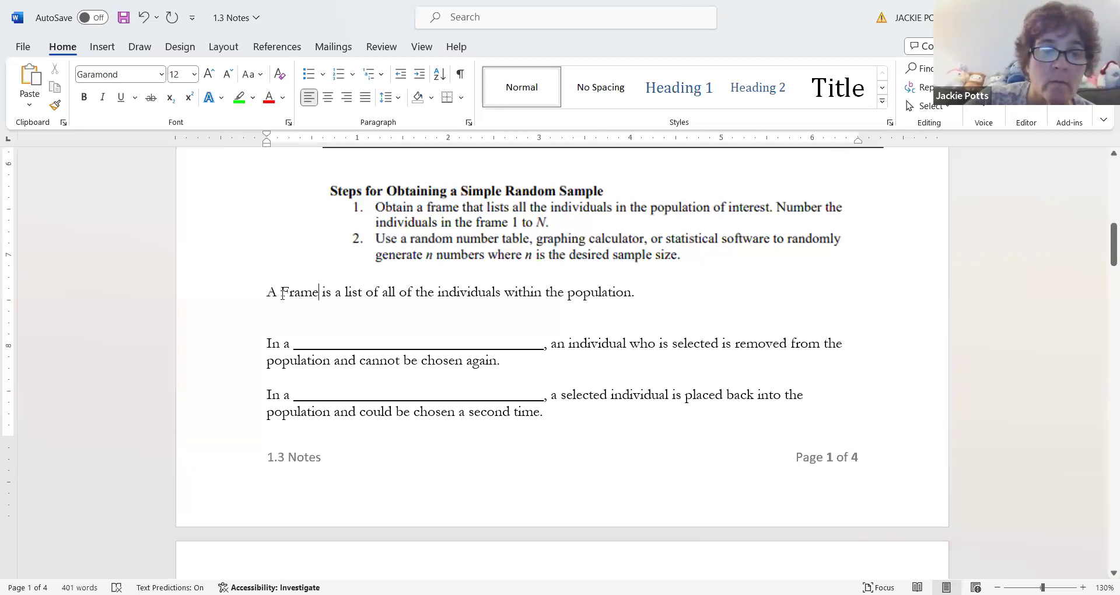
drag(280, 292, 318, 293)
click(381, 269)
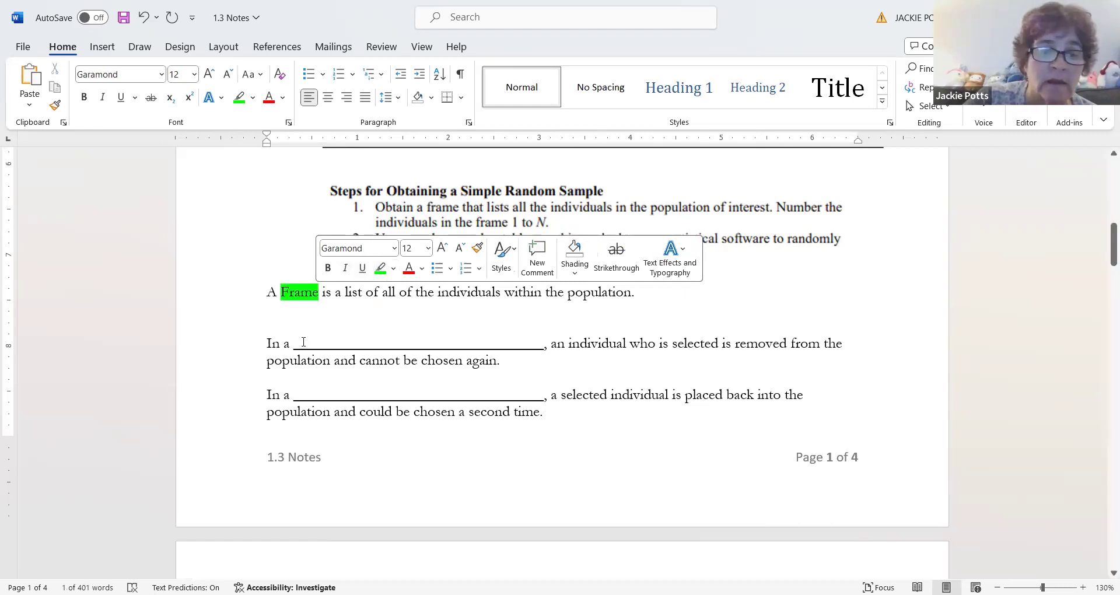
click(297, 343)
- Select the underscore blank after 'In a' in the next definition
drag(300, 345, 545, 344)
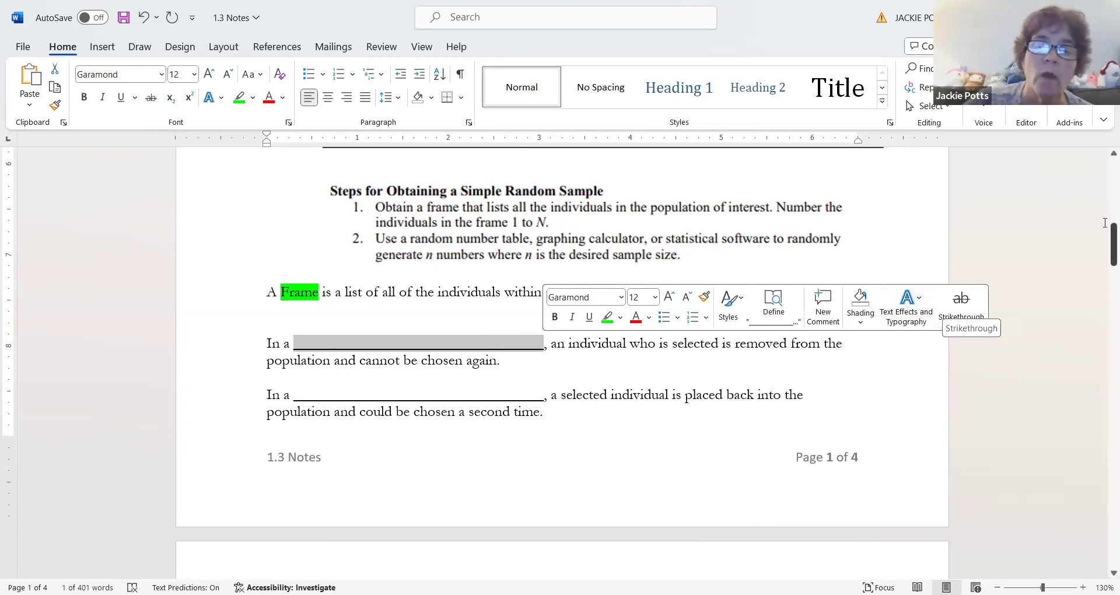
click(820, 268)
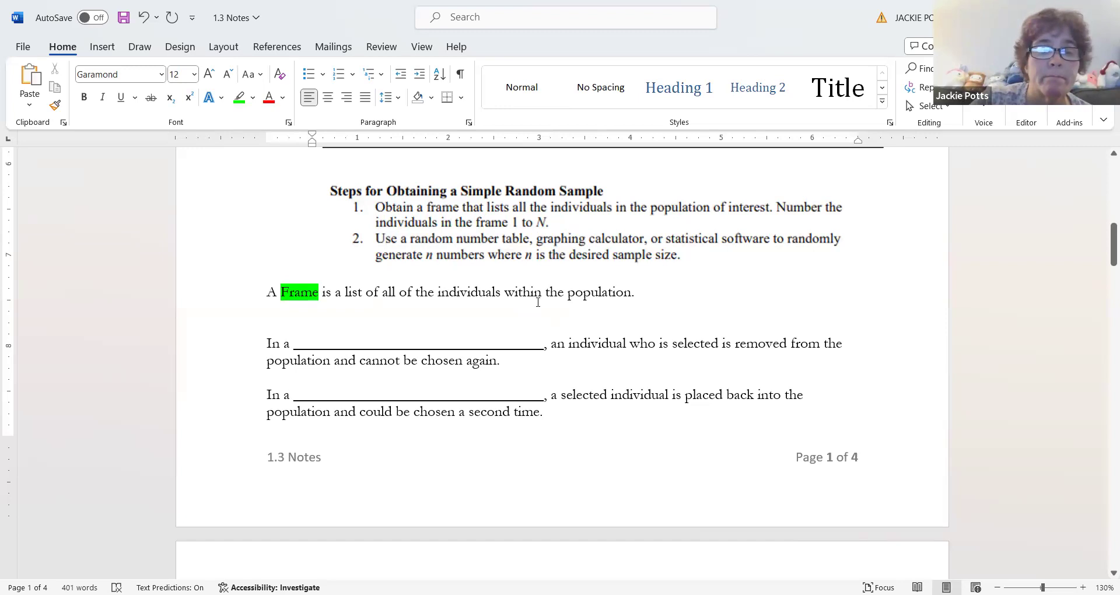
drag(294, 345, 545, 348)
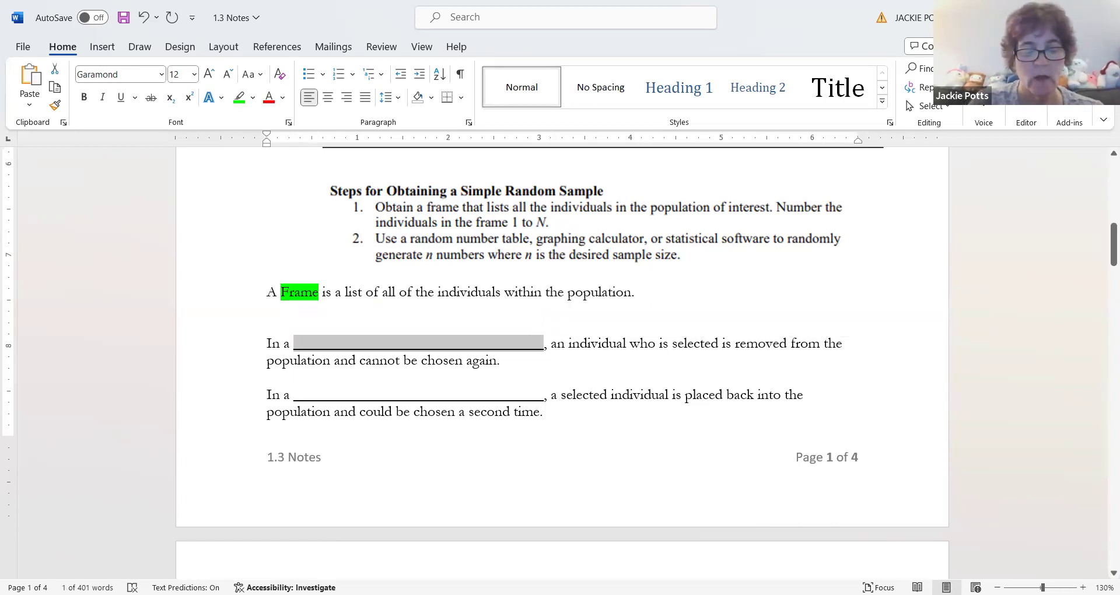
- Enter 'Sample without replacement' in the 'In a' blank and give it a green highlight
text(Sample wi)
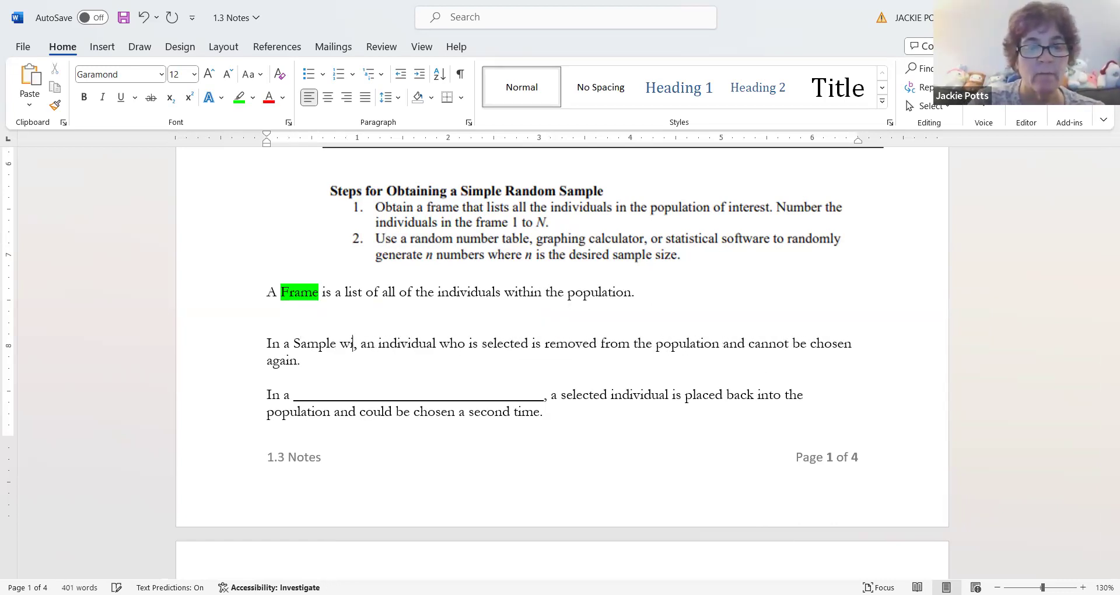
text(thout )
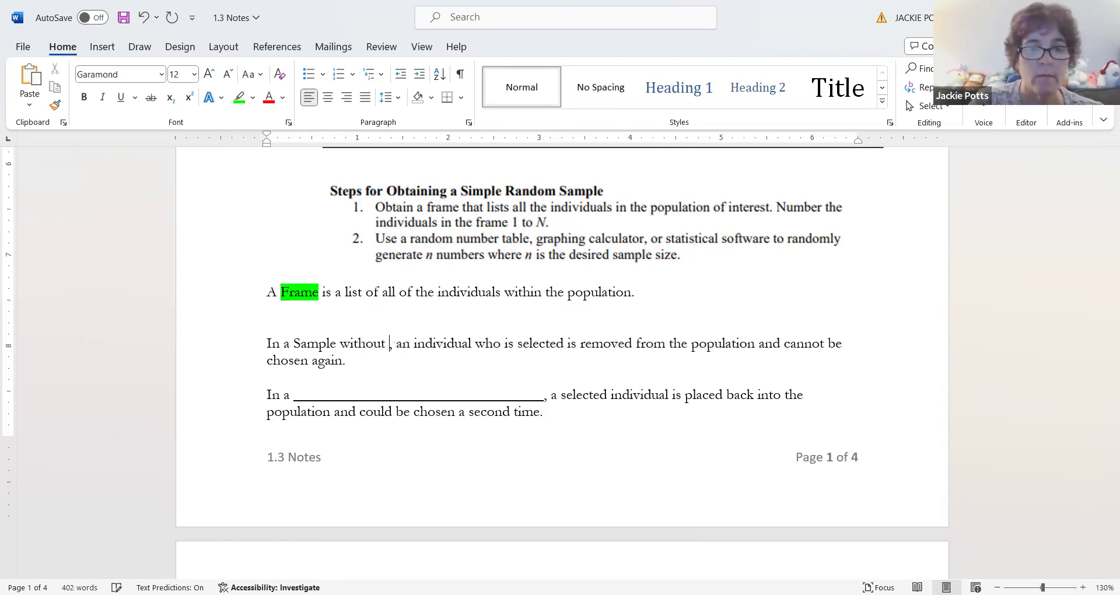
text(replacement)
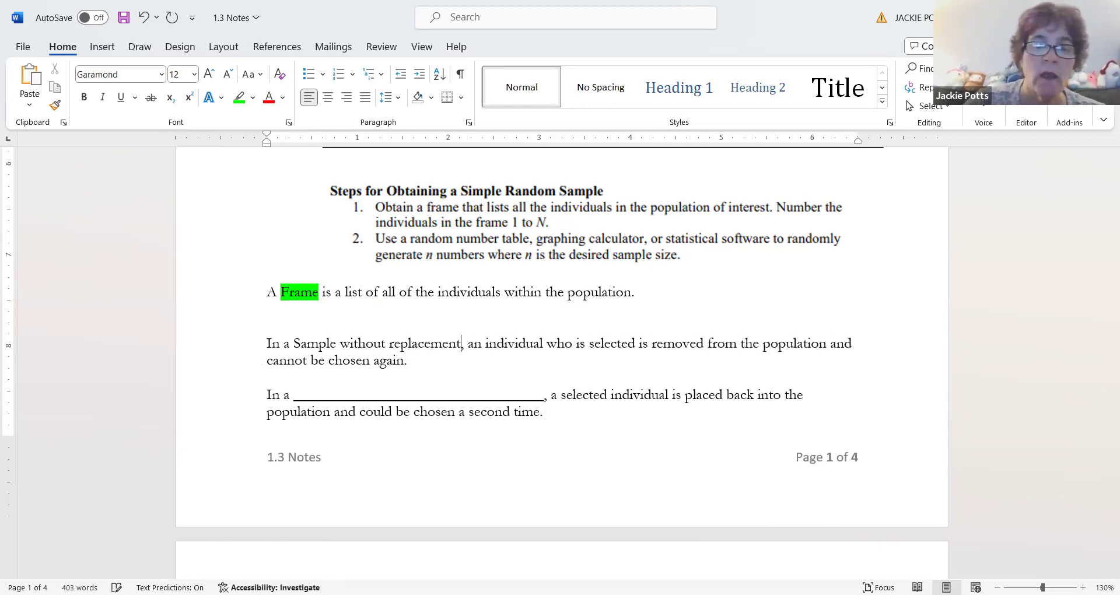
click(294, 344)
drag(315, 344, 436, 347)
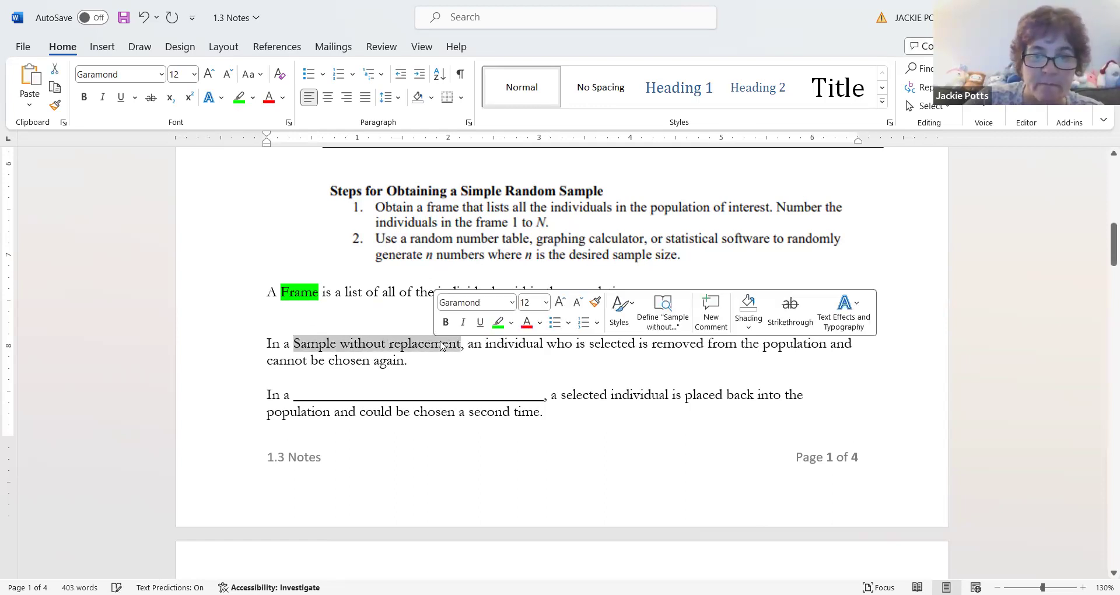
click(497, 322)
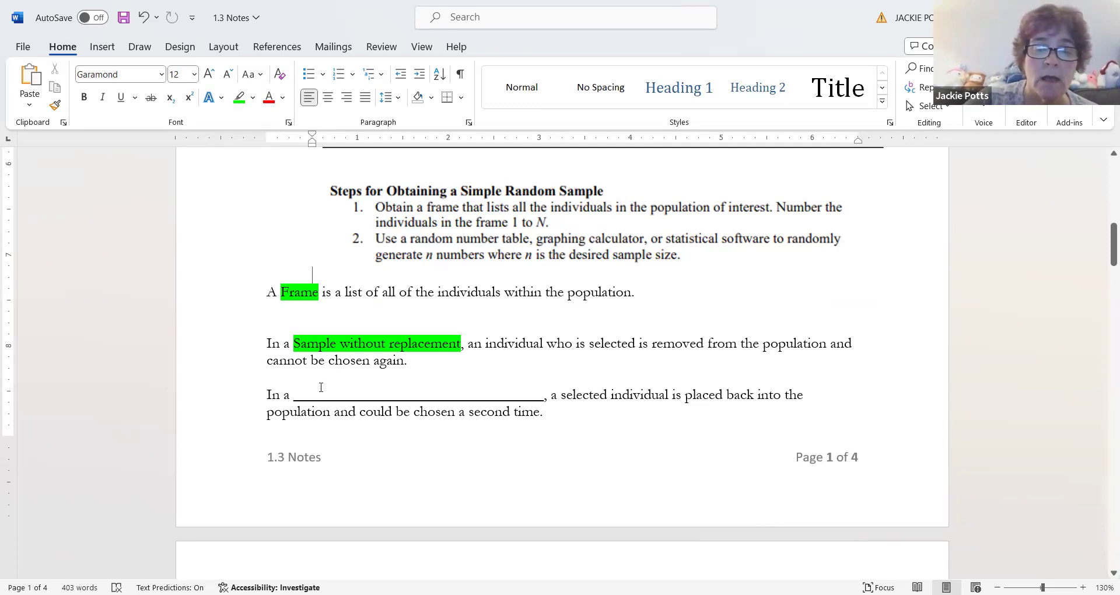
- Replace the last 'In a' blank with 'Sample with replacement' and highlight it green
click(294, 396)
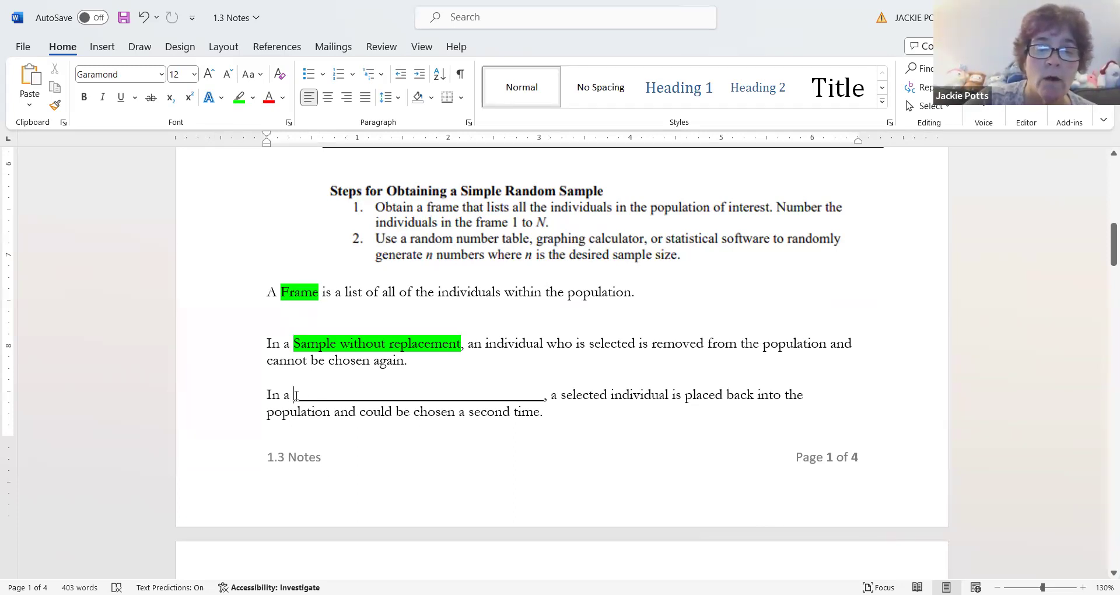
drag(295, 395, 541, 395)
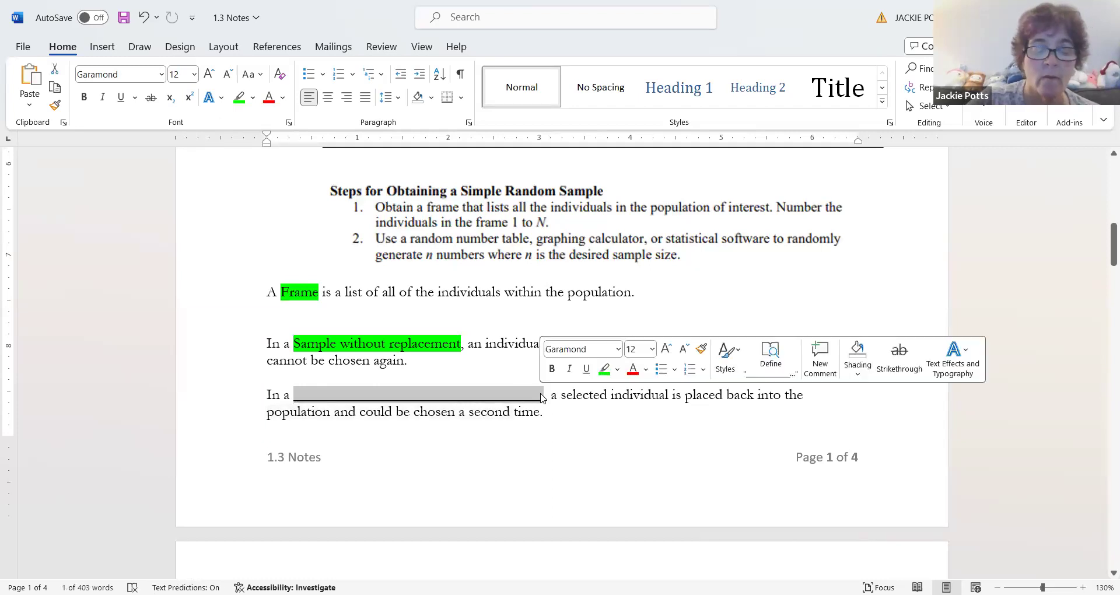
text(Sample with )
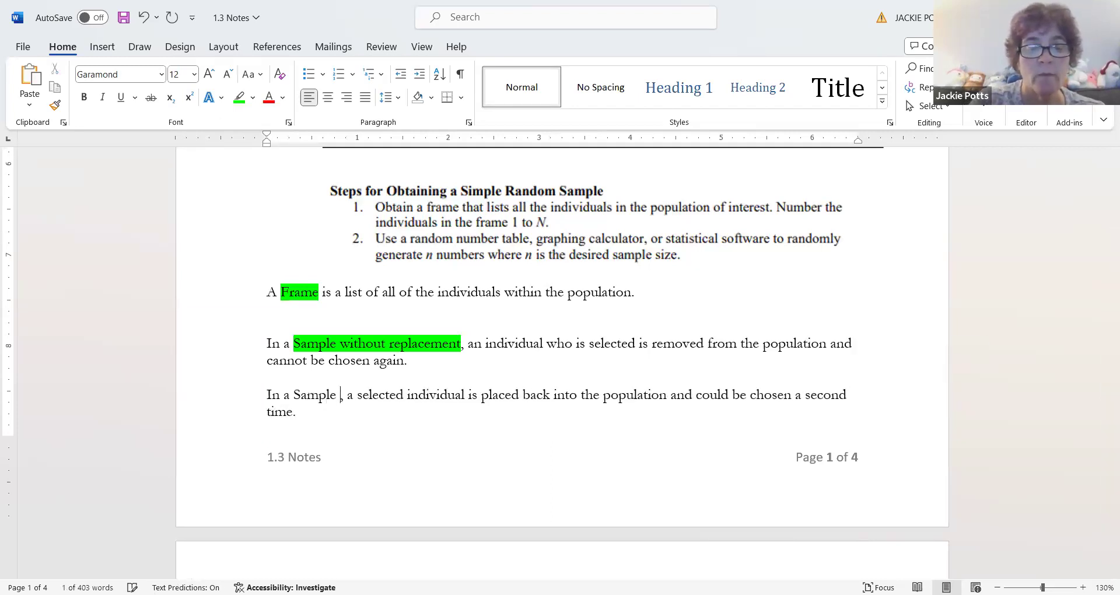
text(replacement)
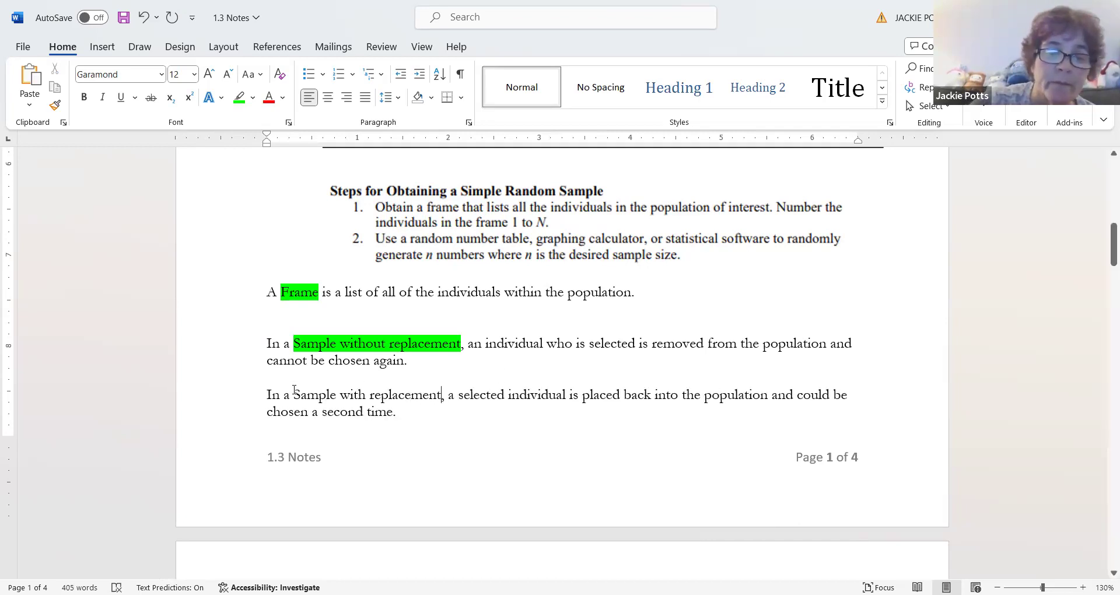
drag(293, 395, 441, 395)
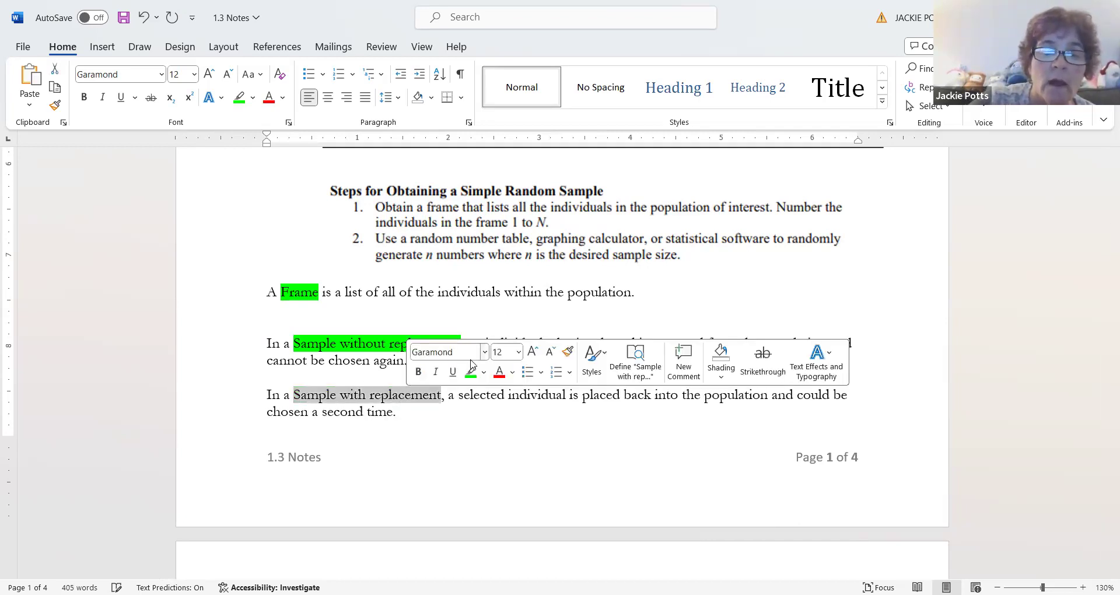
click(470, 372)
click(561, 437)
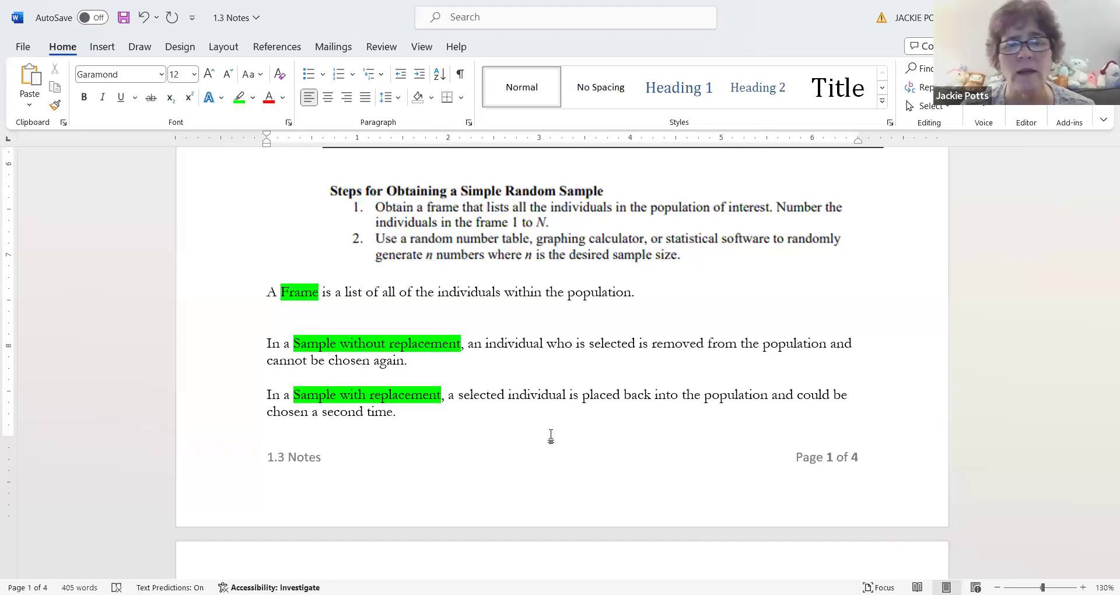
- Scroll to Example #1 on page 2 and place the cursor under item a
scroll(551, 434, down, 1)
scroll(551, 435, down, 6)
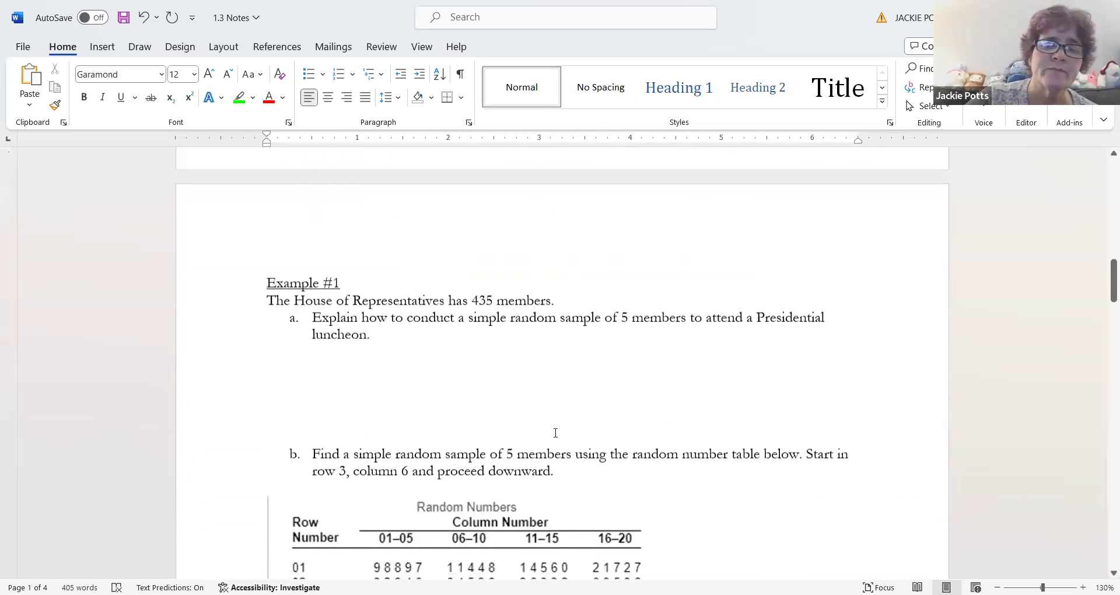
scroll(407, 378, down, 2)
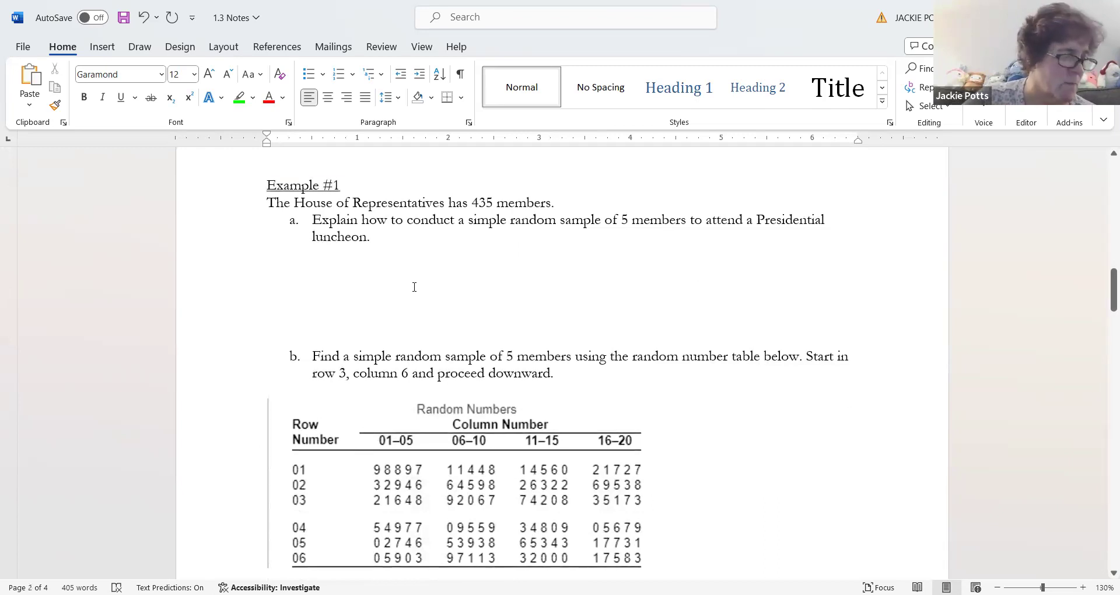
click(400, 252)
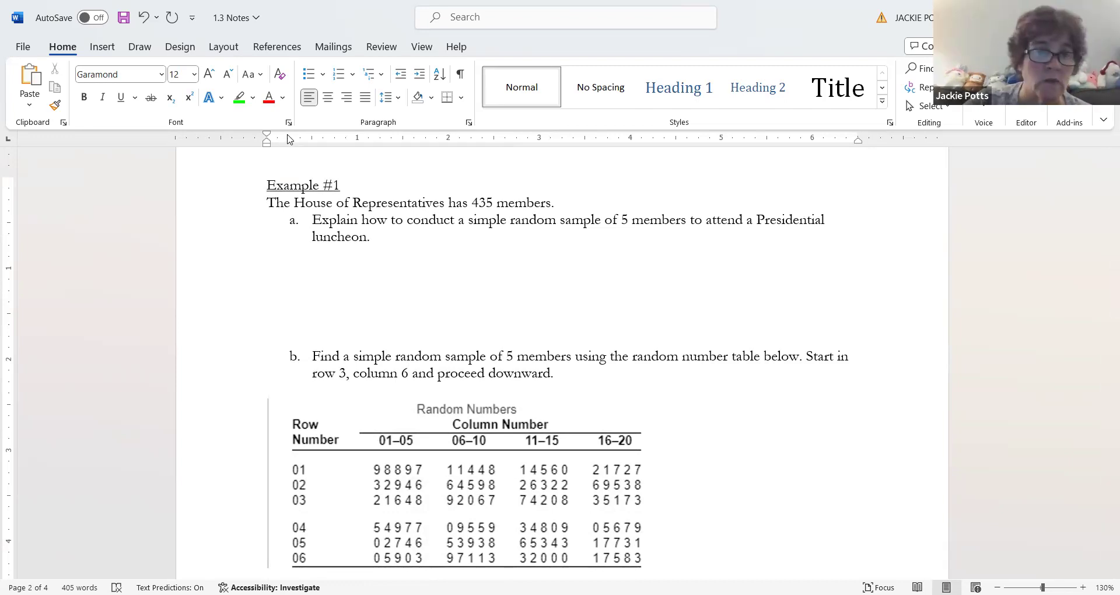
- Write step 1: list all reps, number them 1 through 435, then draw from a hat
key(Down)
key(Tab)
key(Tab)
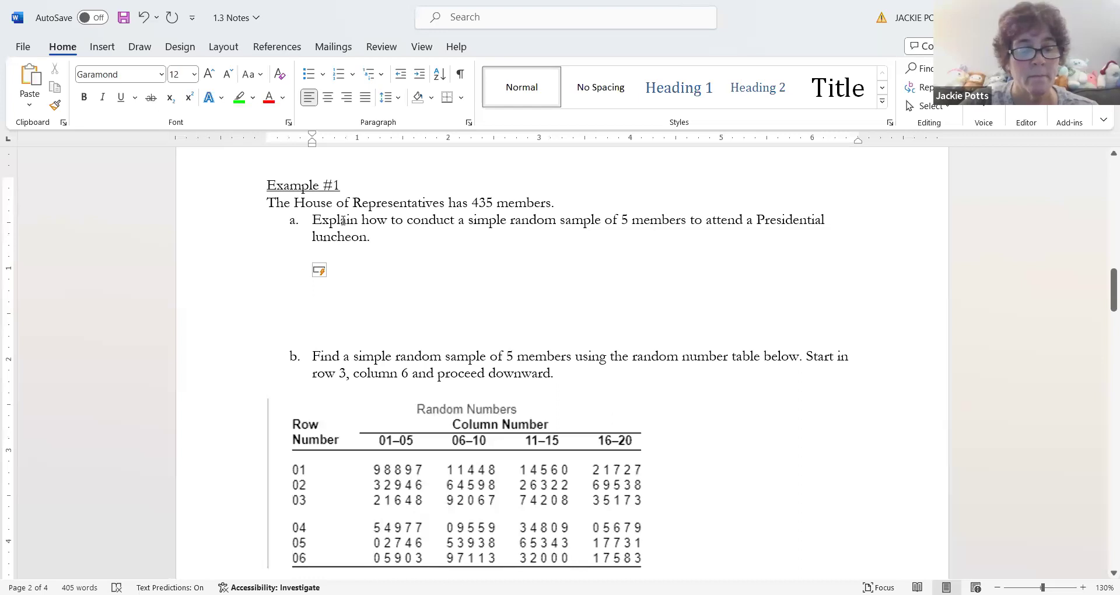
text(1) )
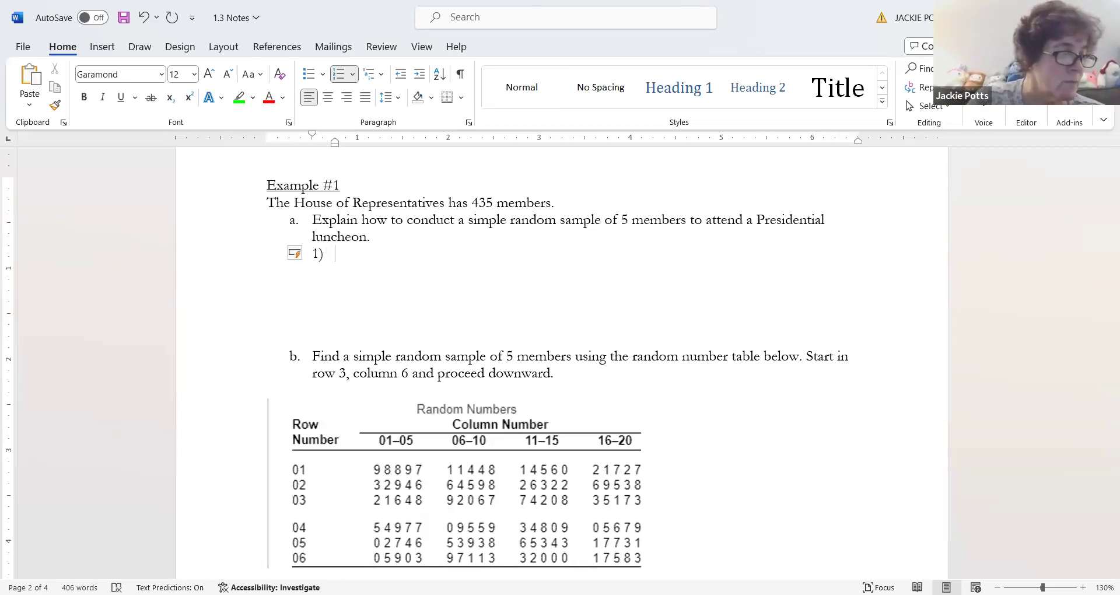
text(List all)
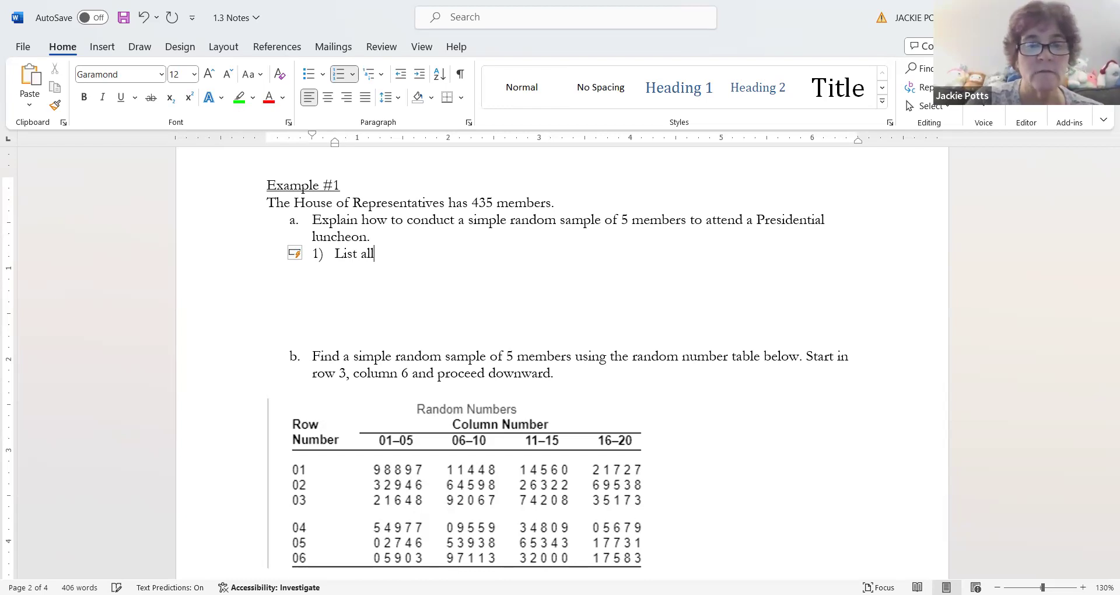
text( the rep)
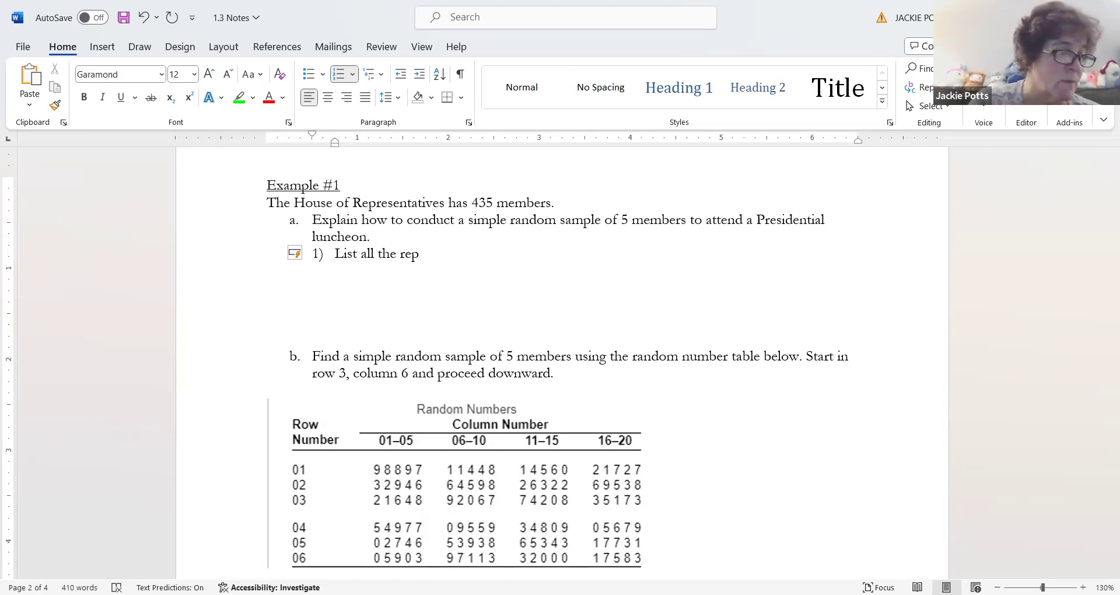
text(& as)
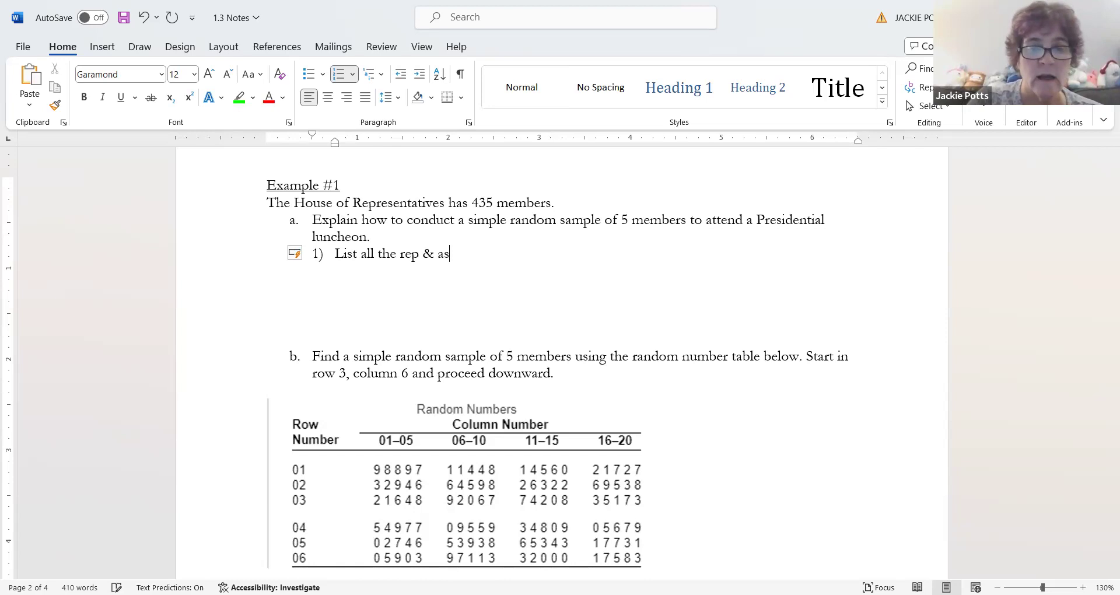
text(sign each re)
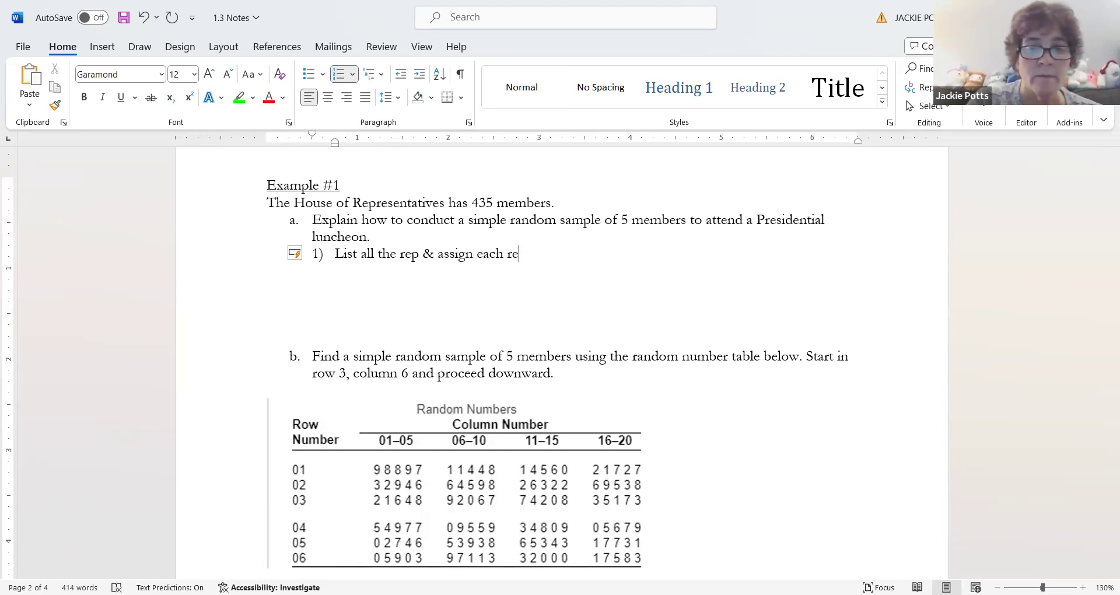
text(p a numb)
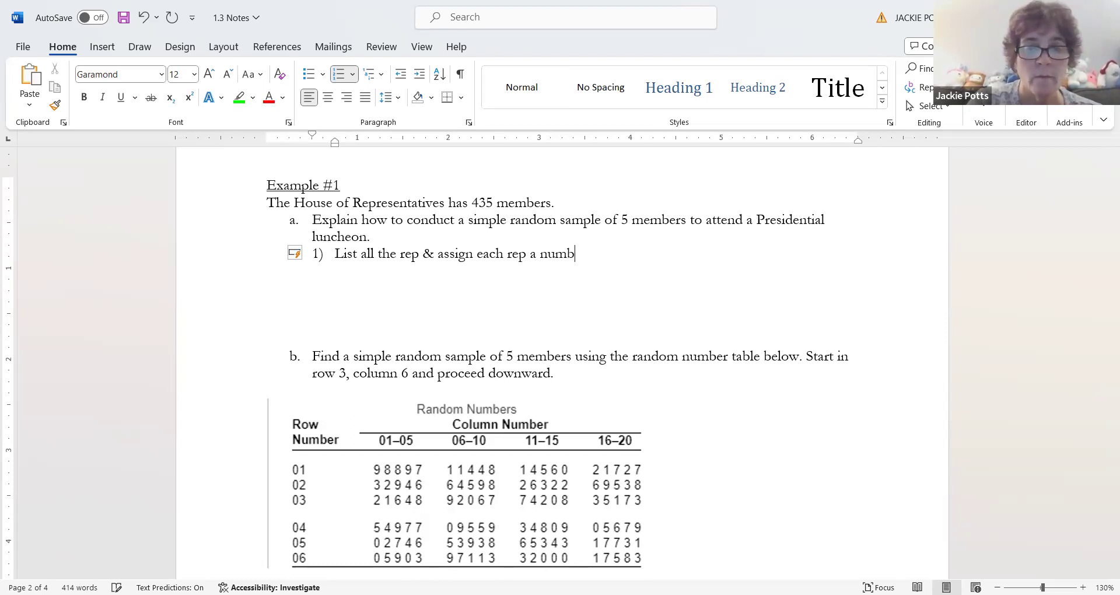
text(er 1 )
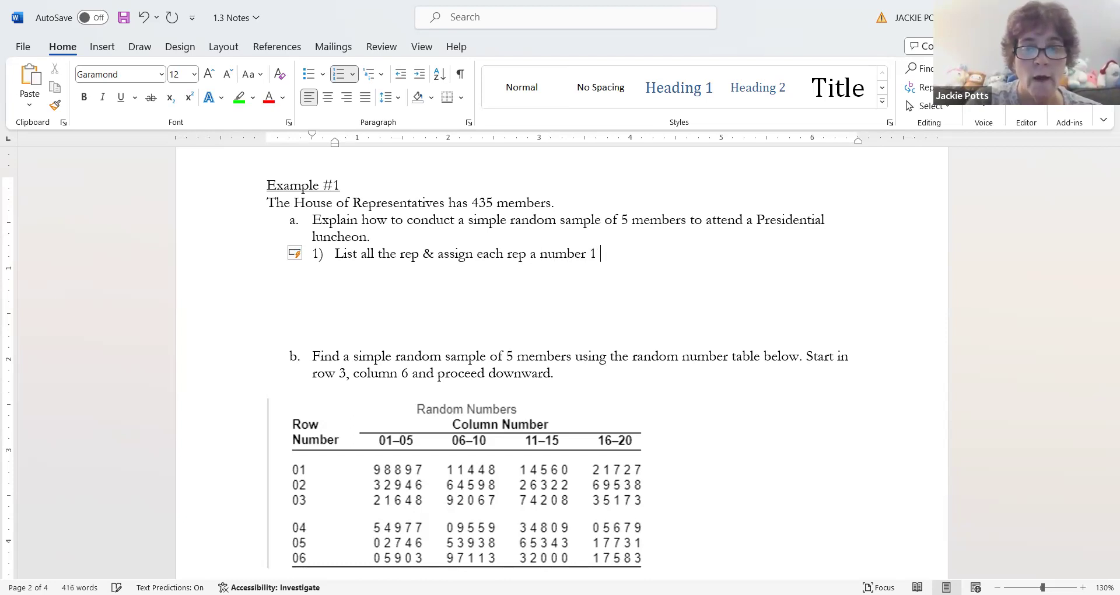
text(through)
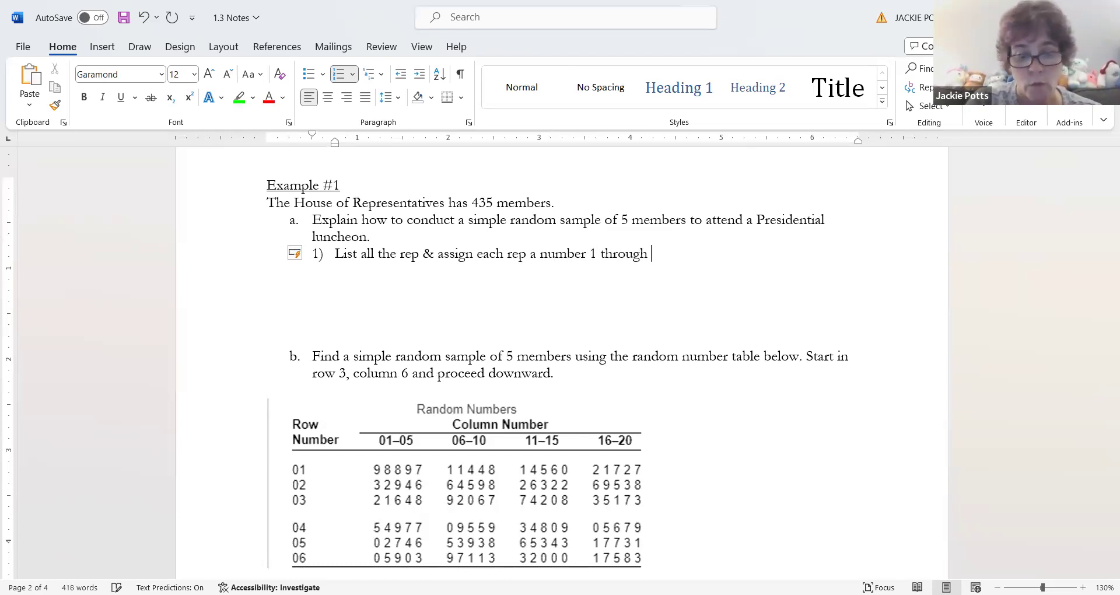
text( 435)
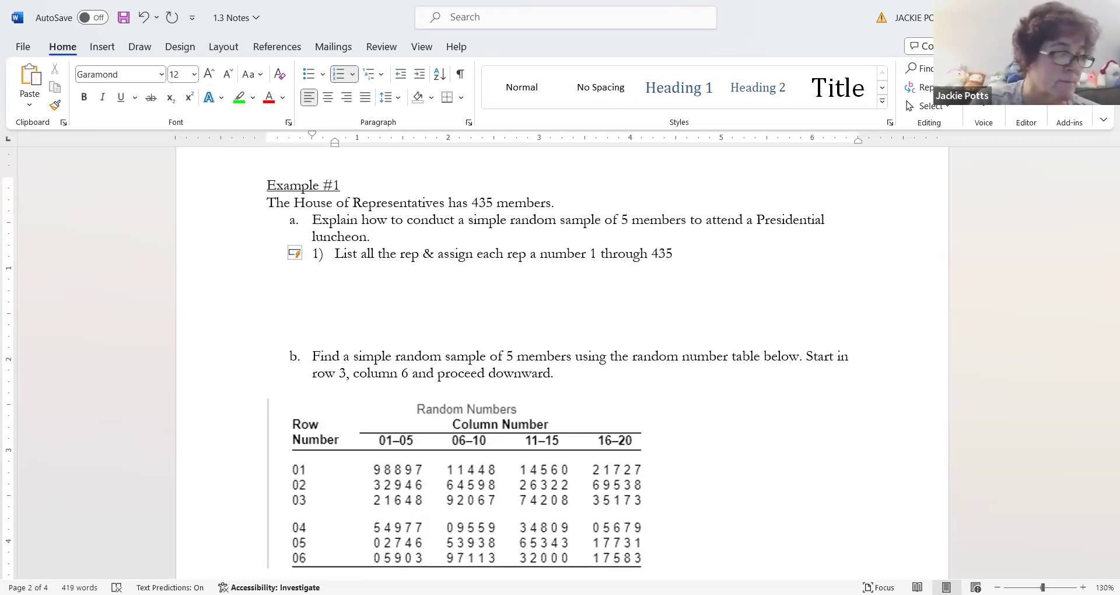
text(. T)
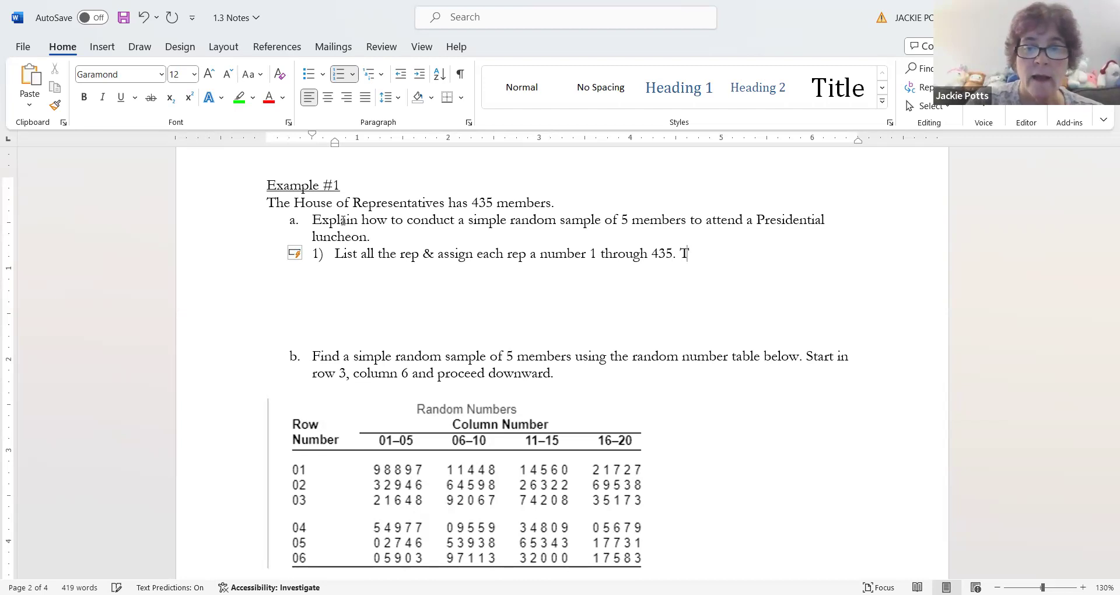
text(hen I draw)
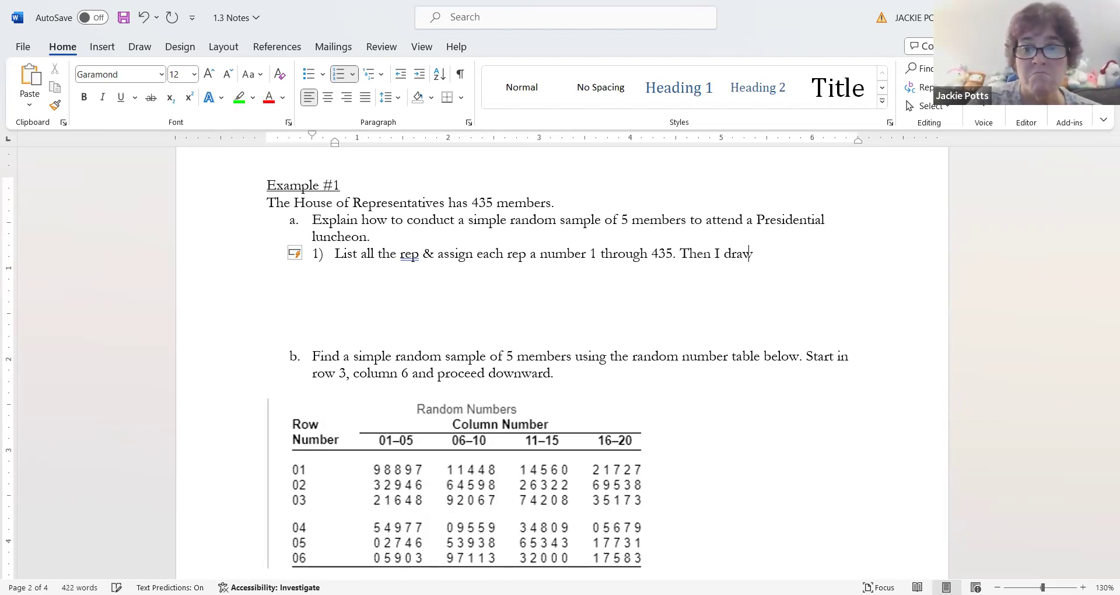
text( the numb)
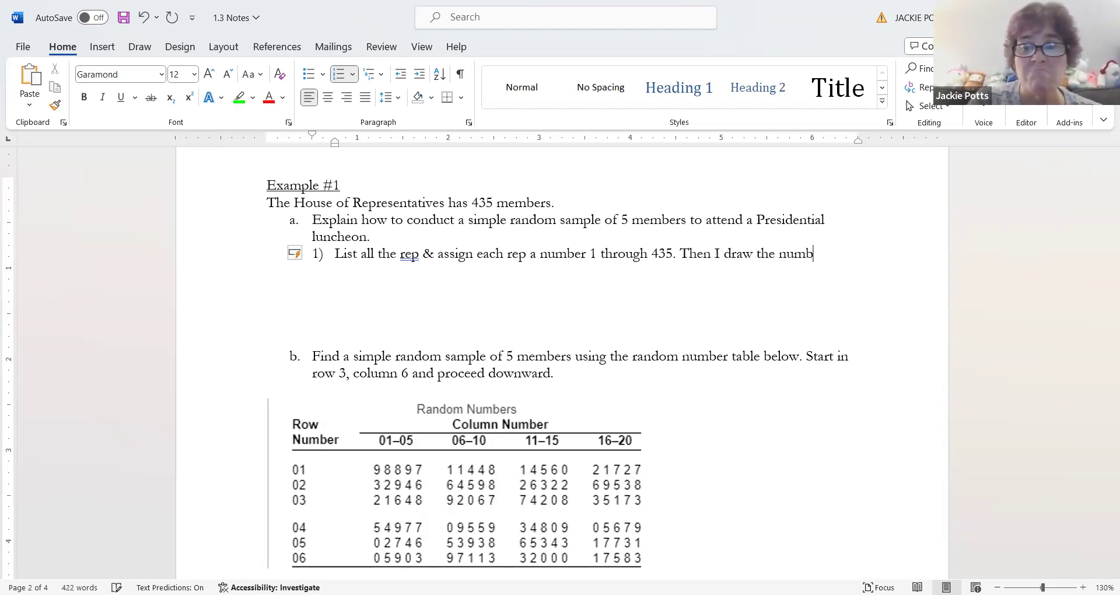
text(er out of the )
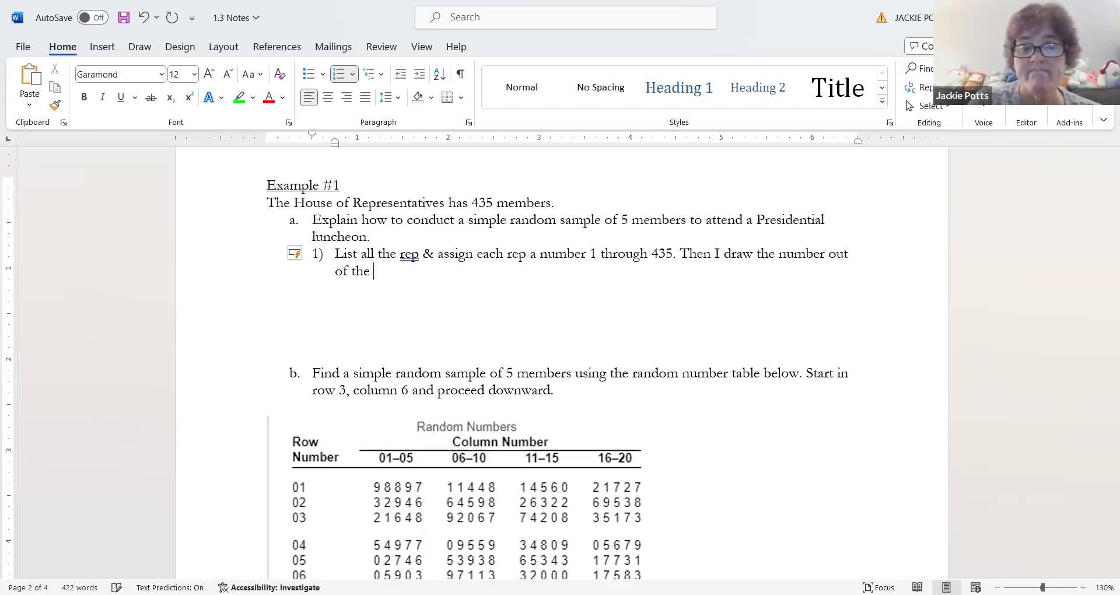
text(hat.)
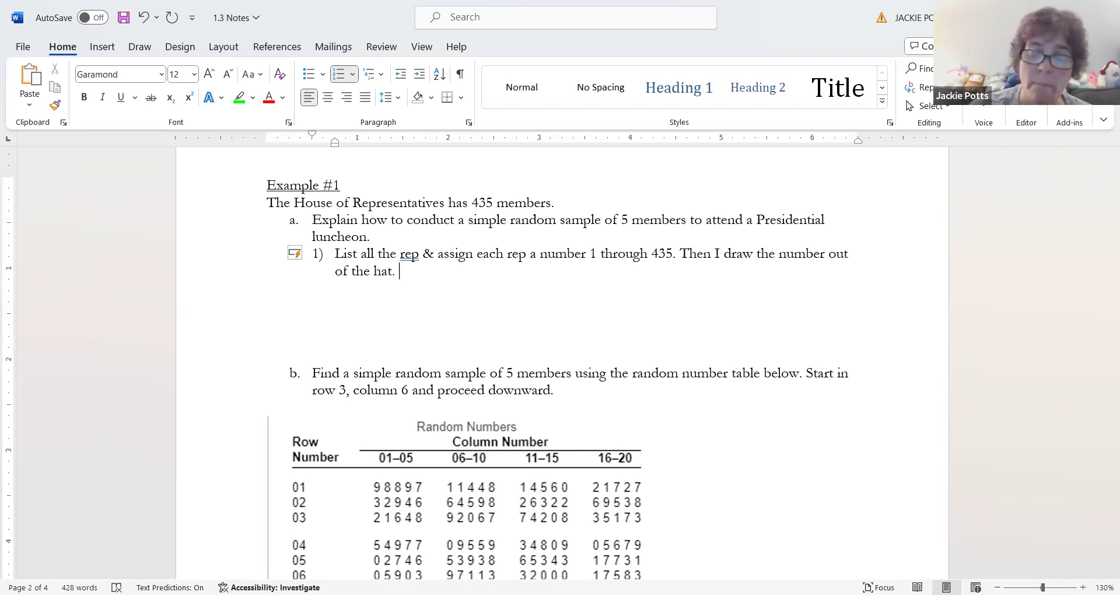
- Split 'Then I draw the number out of the hat' into an indented sub-item
key(Return)
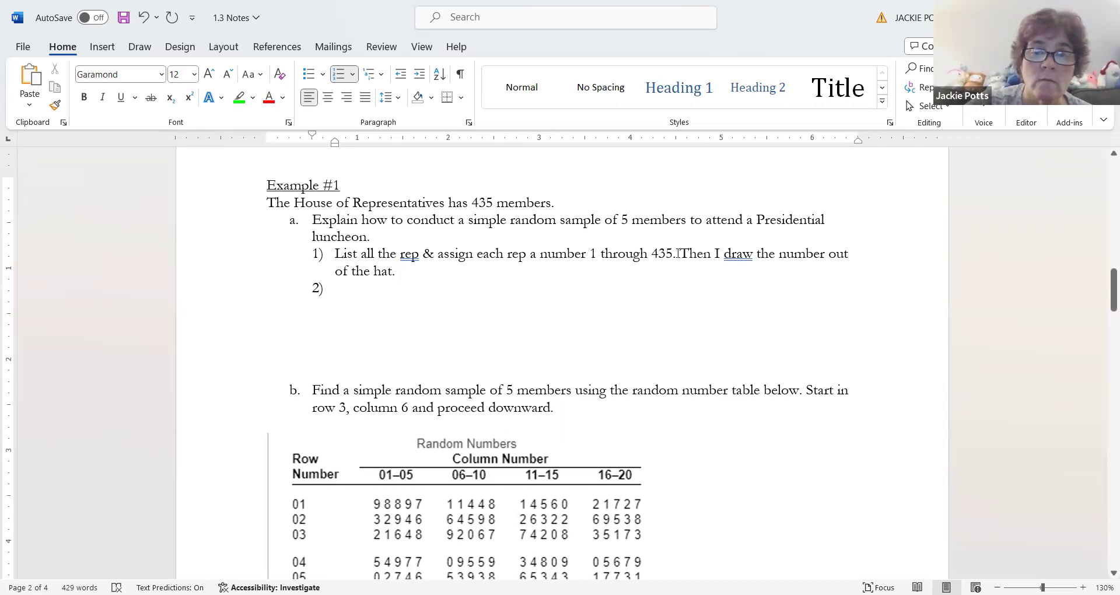
click(678, 254)
key(Return)
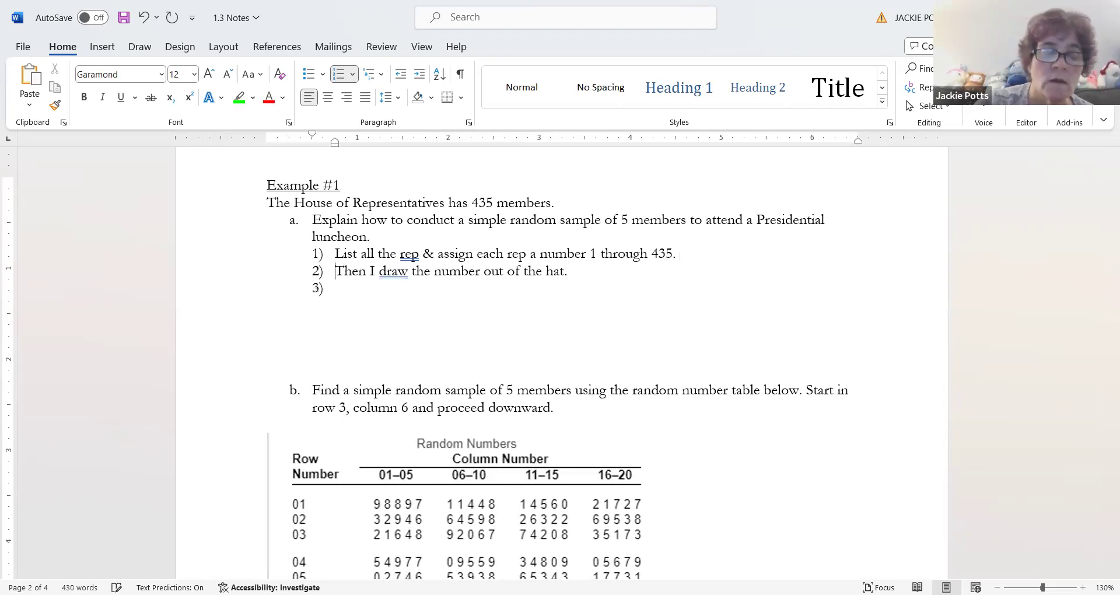
key(Tab)
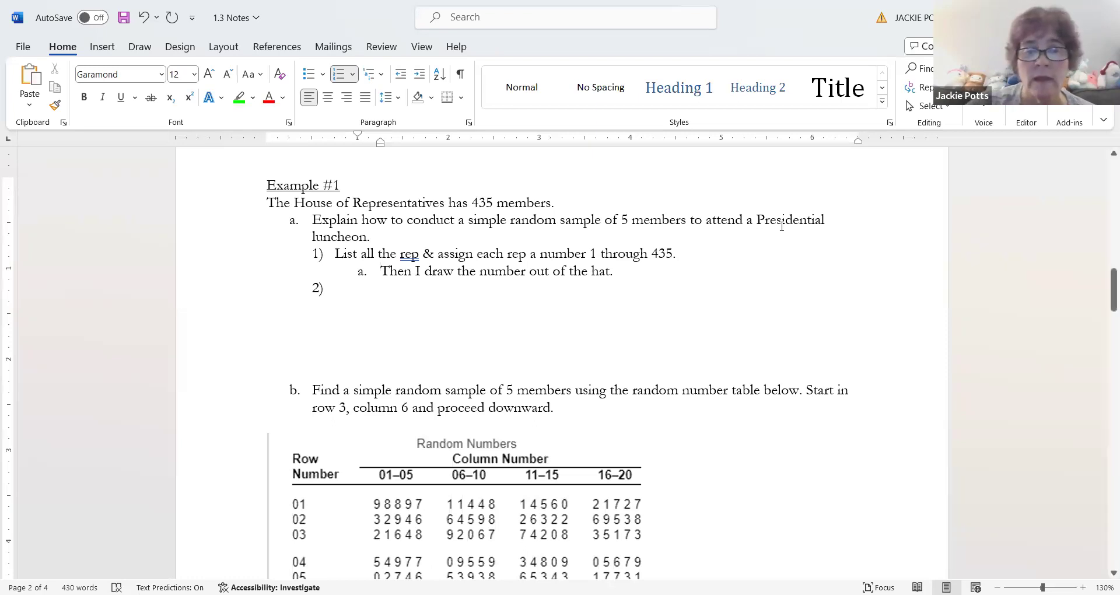
- Add sub-items 'technology - random number generator.' and 'randm number table'
click(333, 294)
key(Tab)
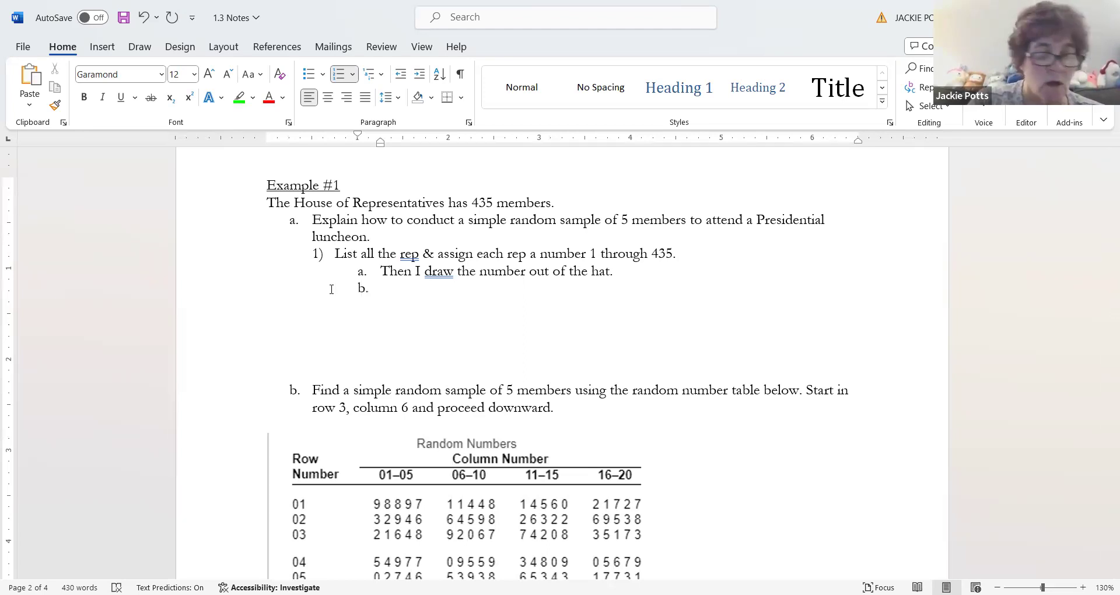
text(technol)
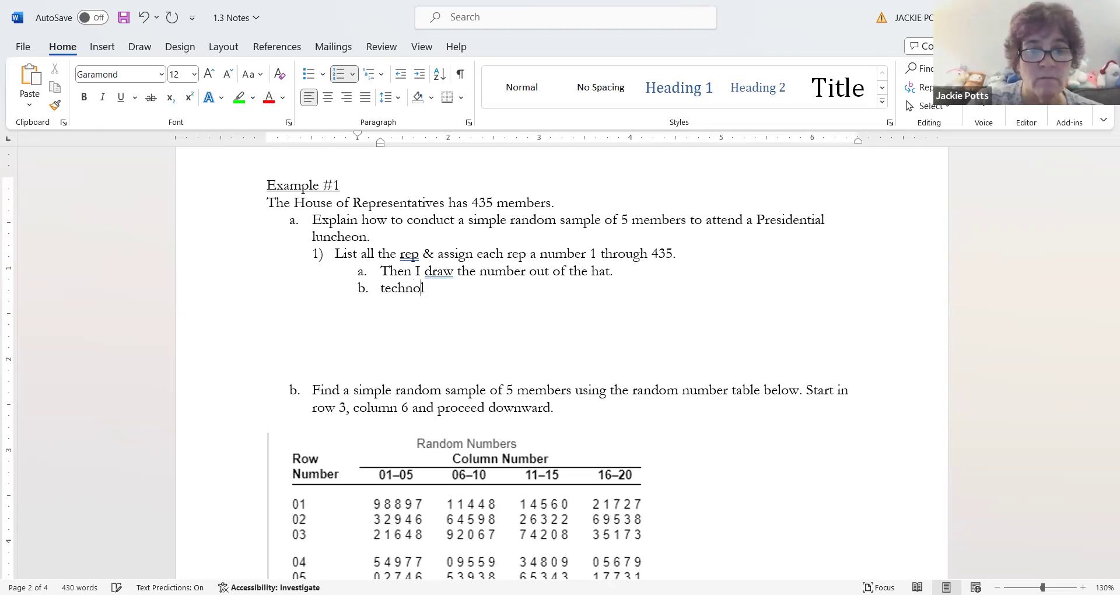
text(ogy - )
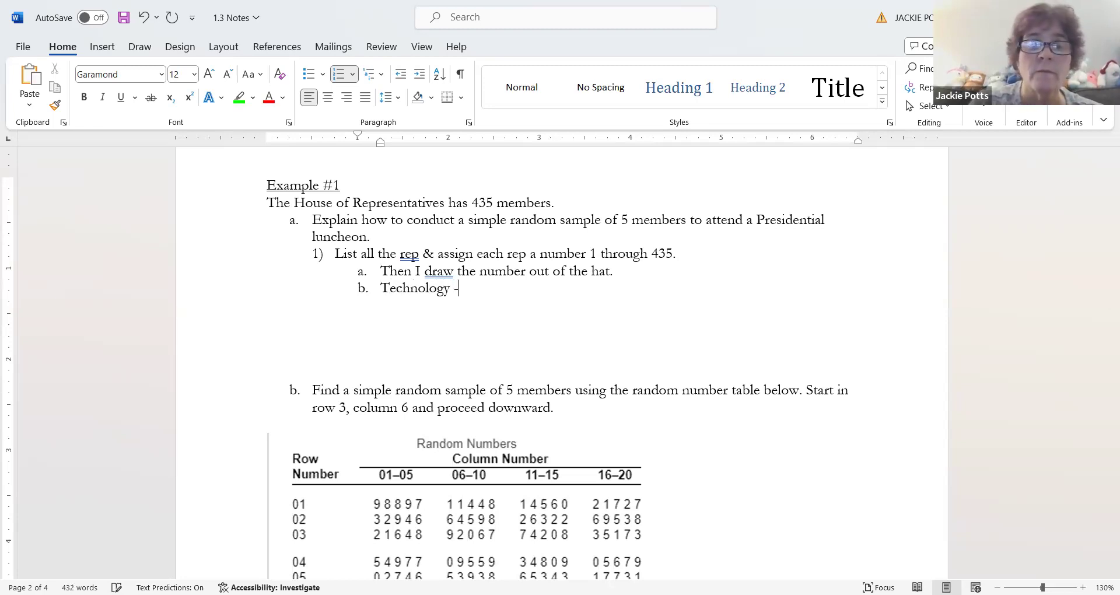
text(random )
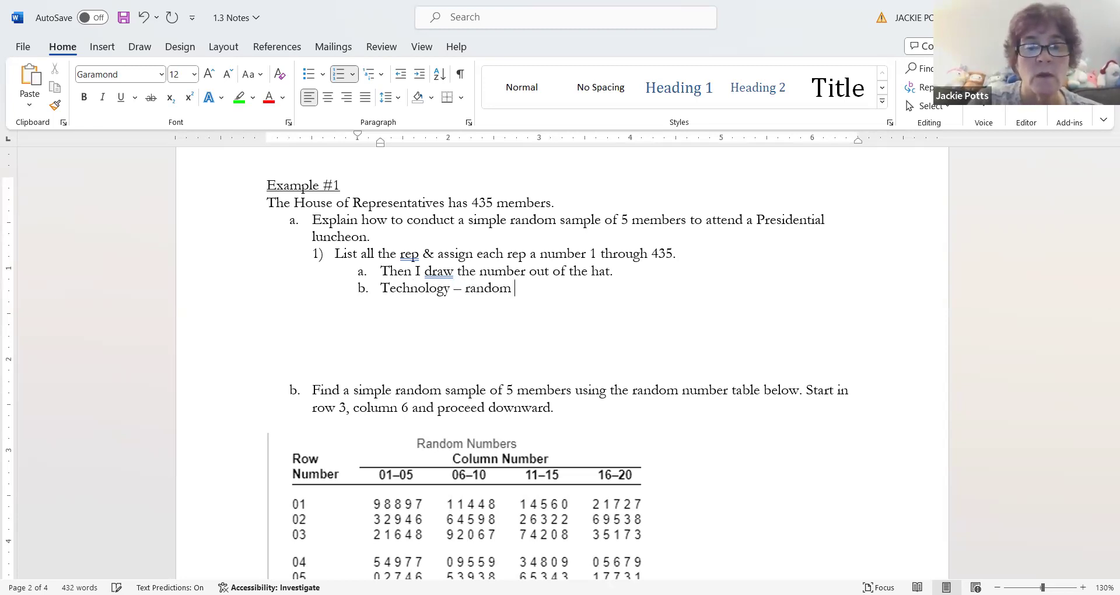
text(number gener)
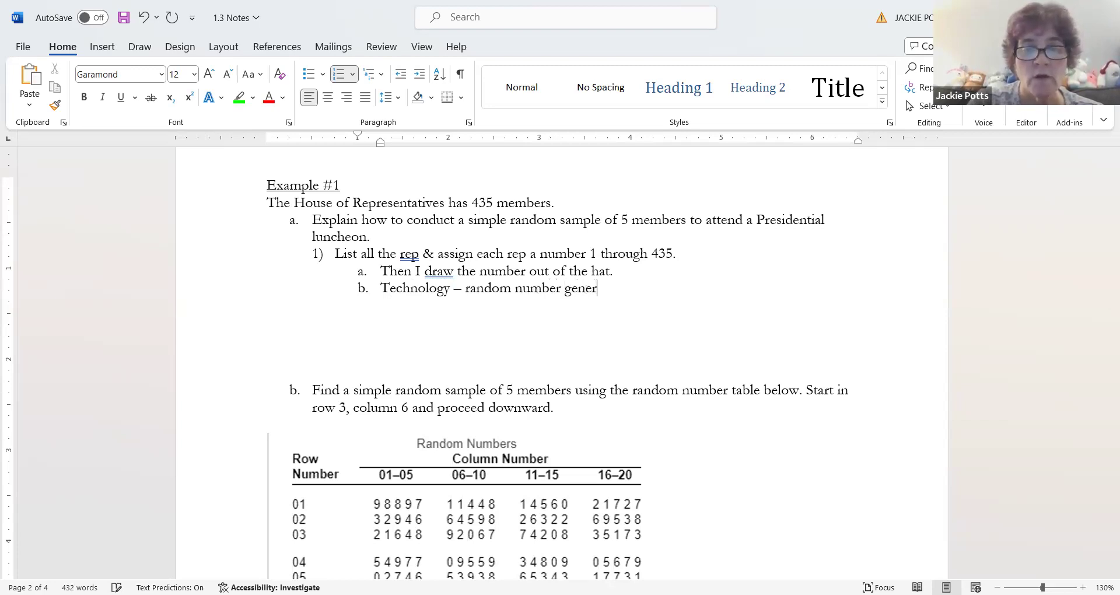
text(ator.)
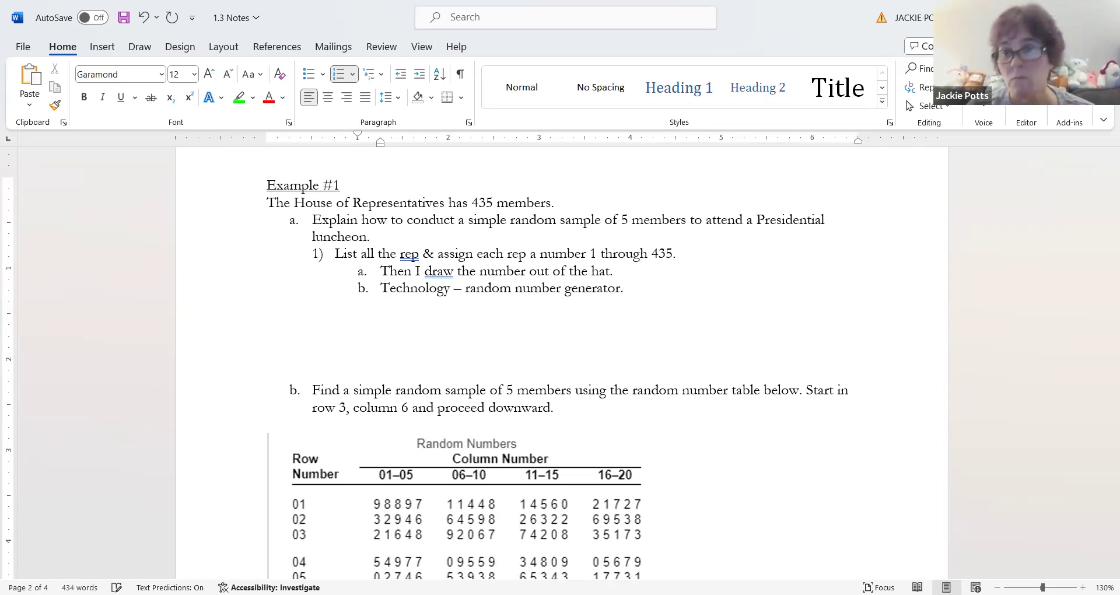
key(Return)
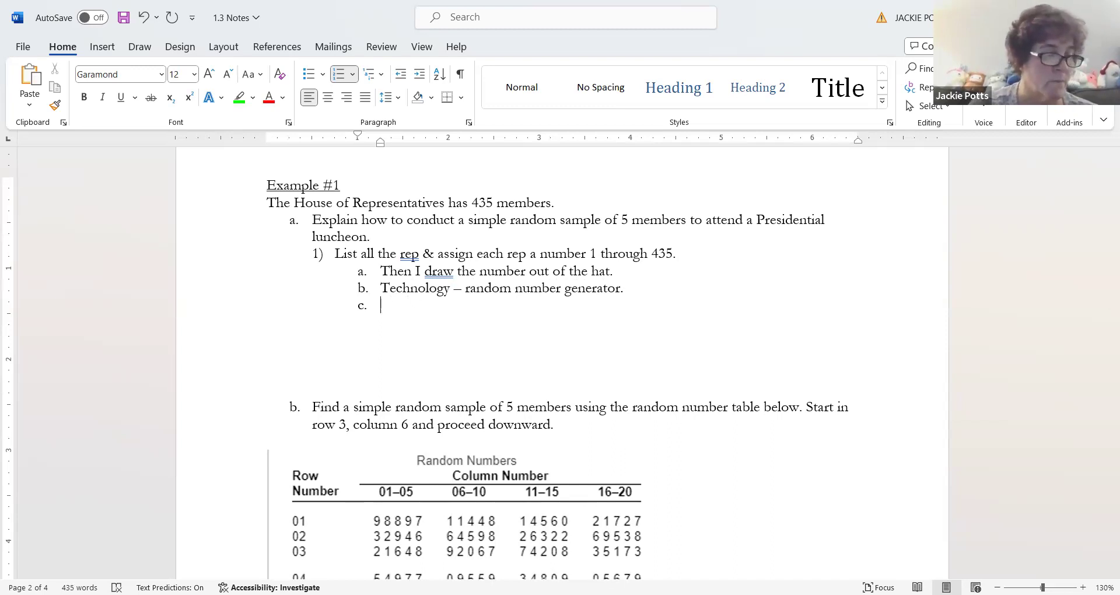
text(randm)
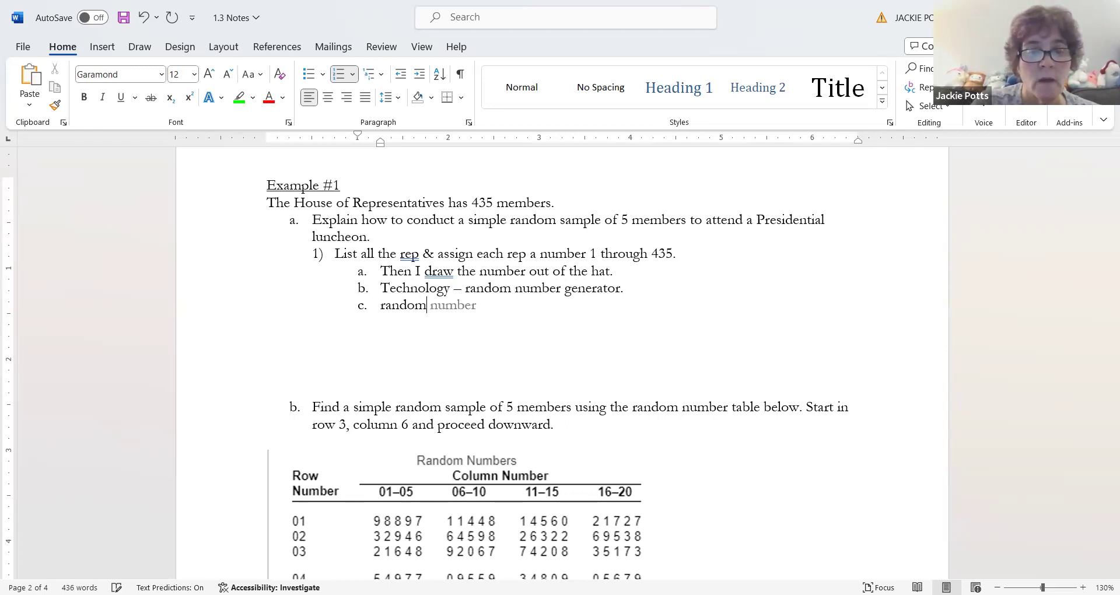
text( number )
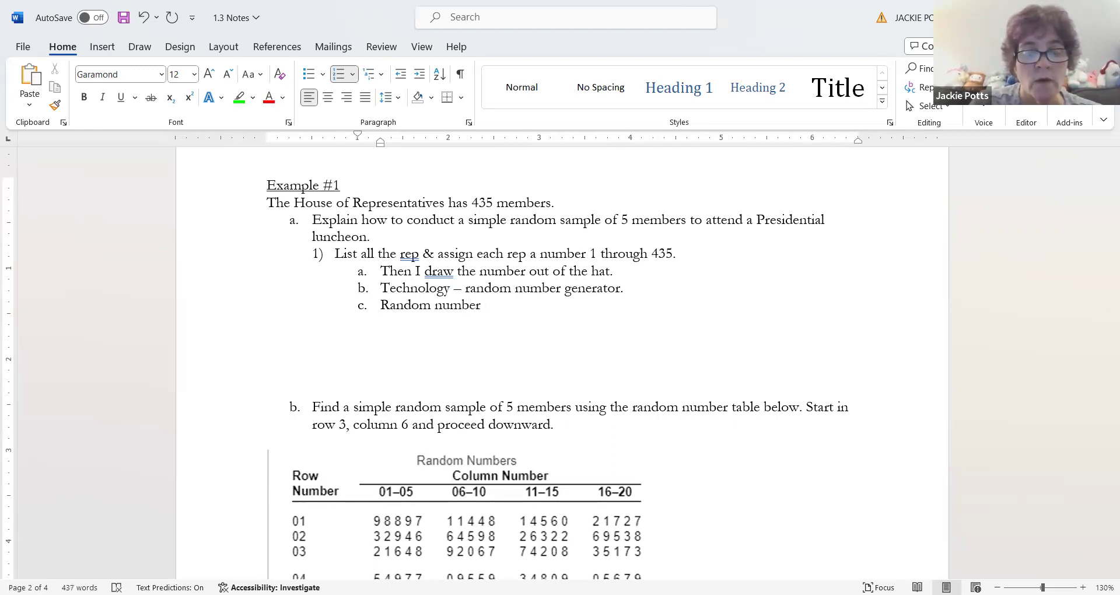
text(table)
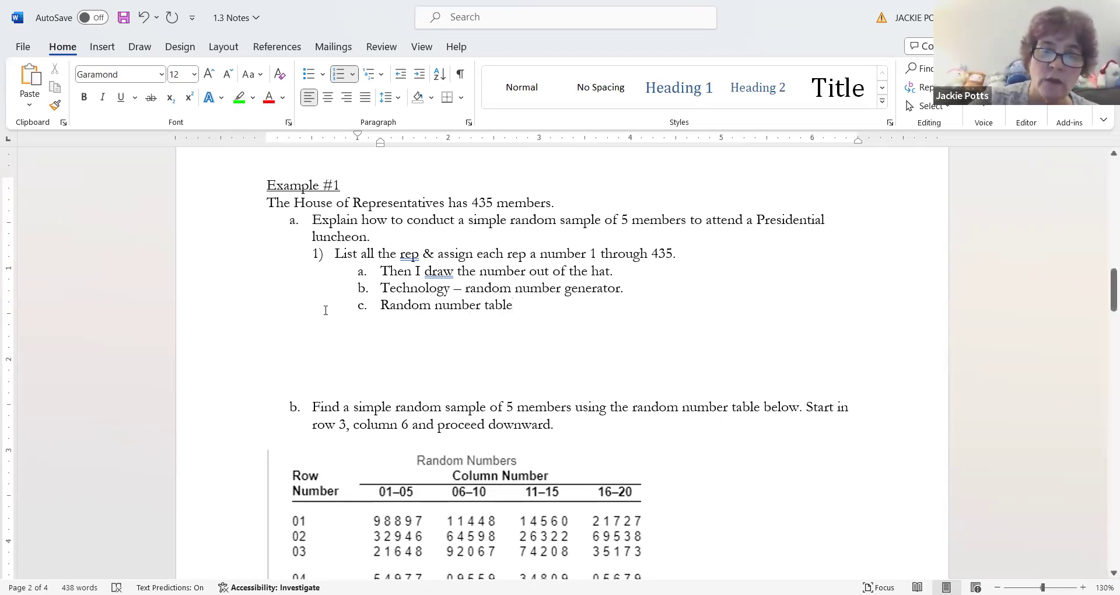
scroll(330, 300, down, 3)
scroll(450, 291, up, 3)
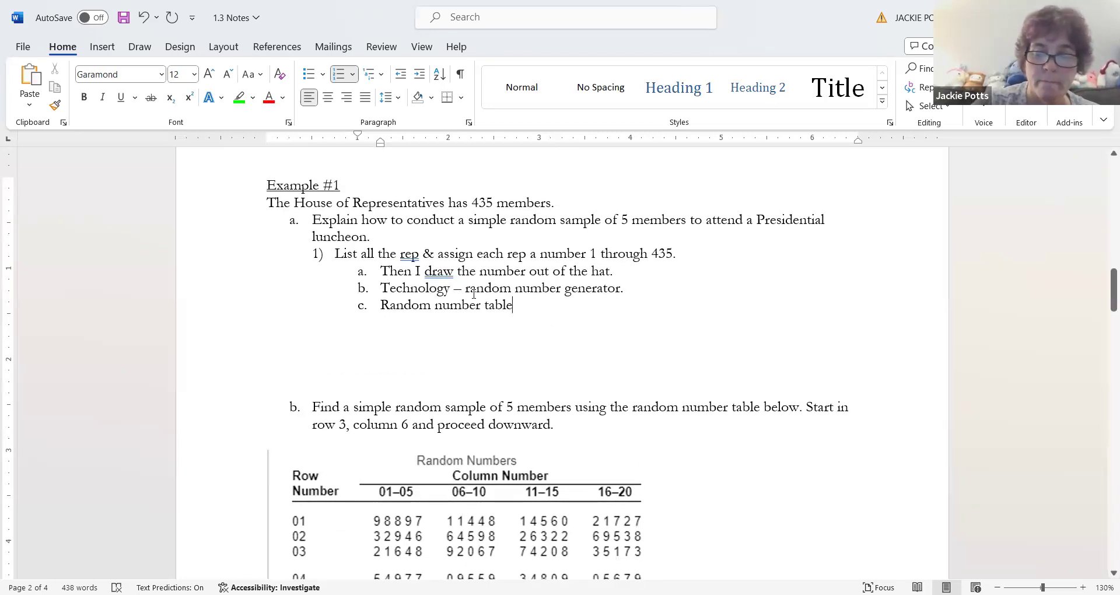
- Delete the empty lines after 'Random number table' so part b follows directly
key(Delete)
key(Delete)
key(Delete)
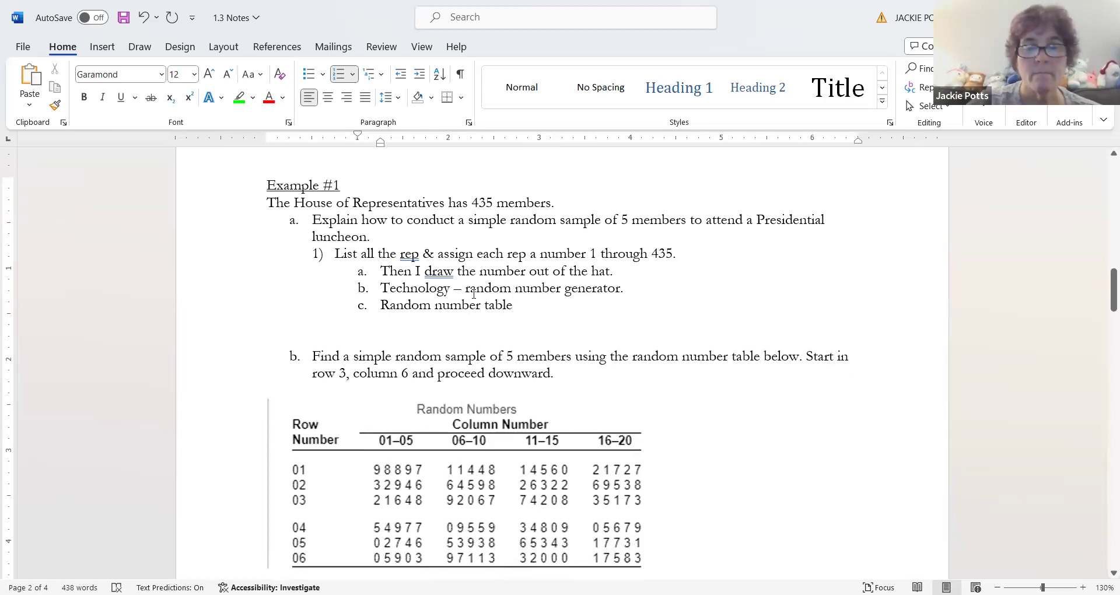
scroll(620, 491, down, 4)
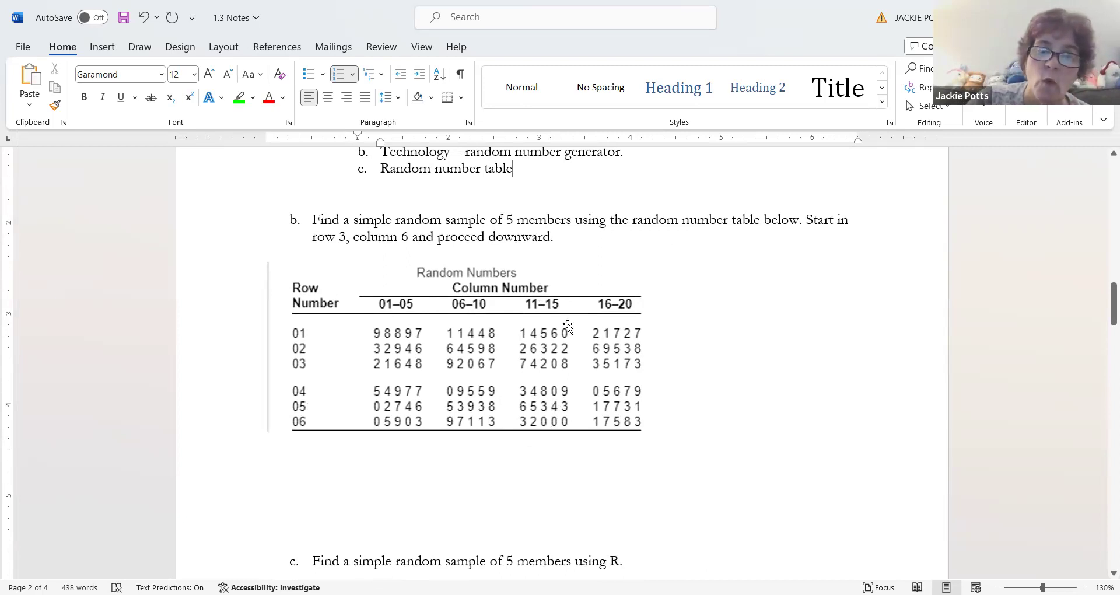
scroll(565, 344, up, 3)
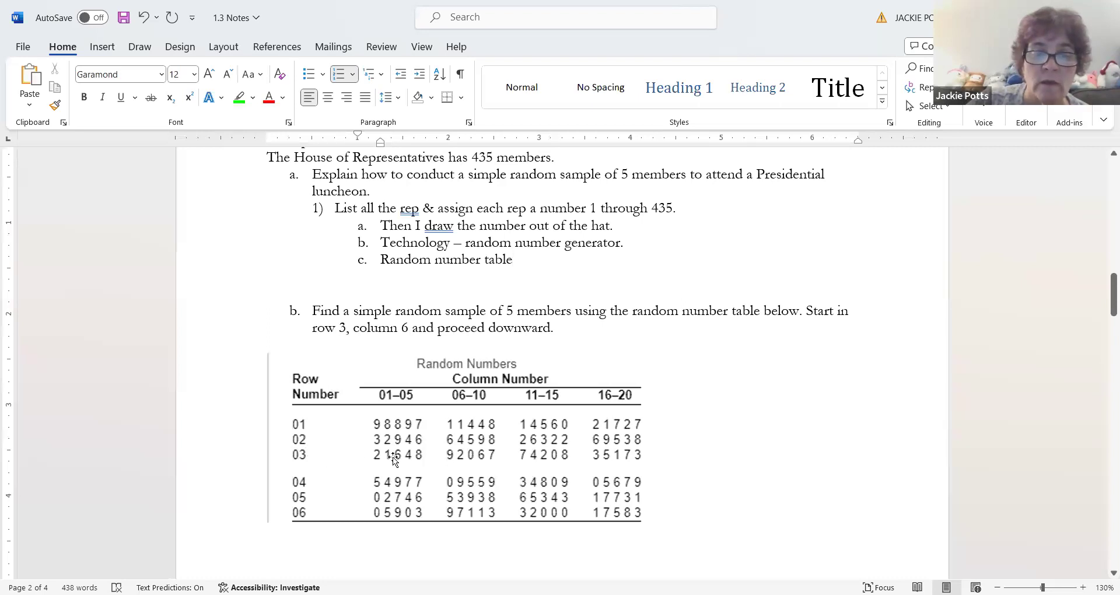
click(642, 459)
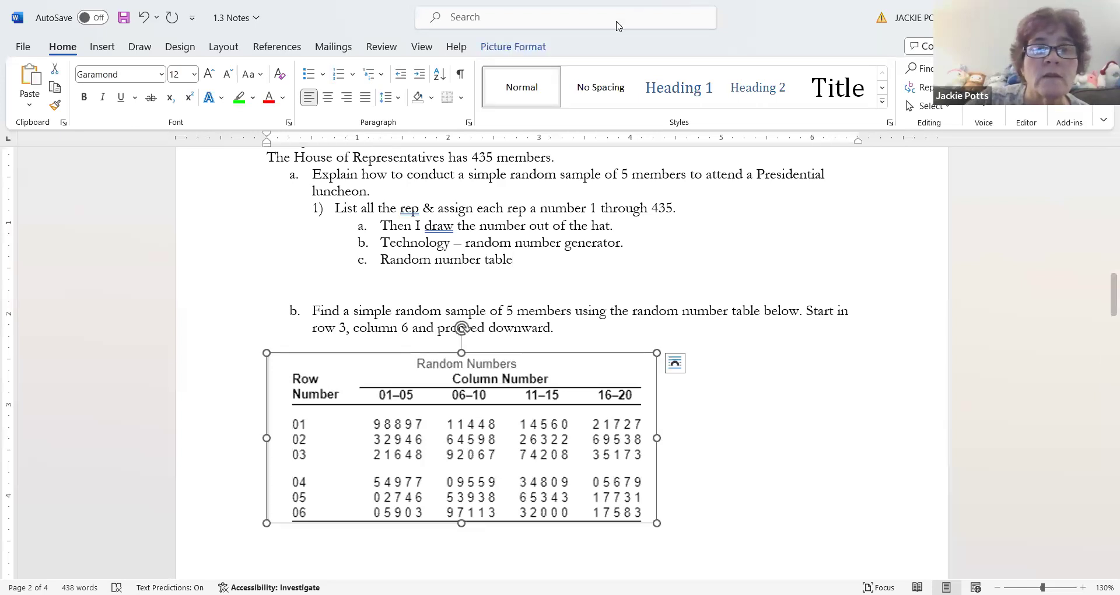
click(535, 51)
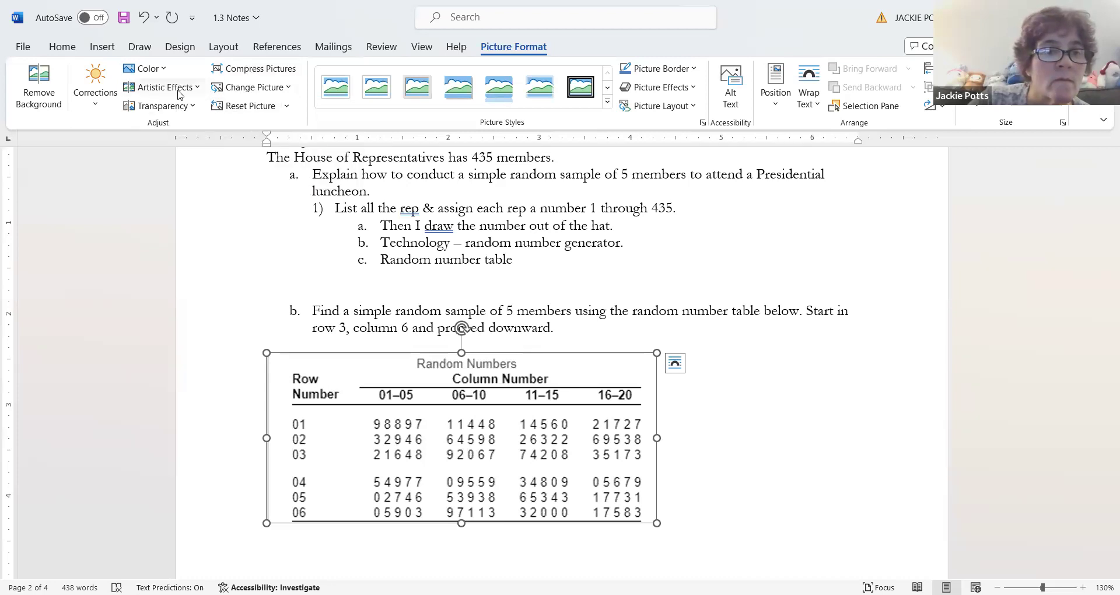
click(198, 90)
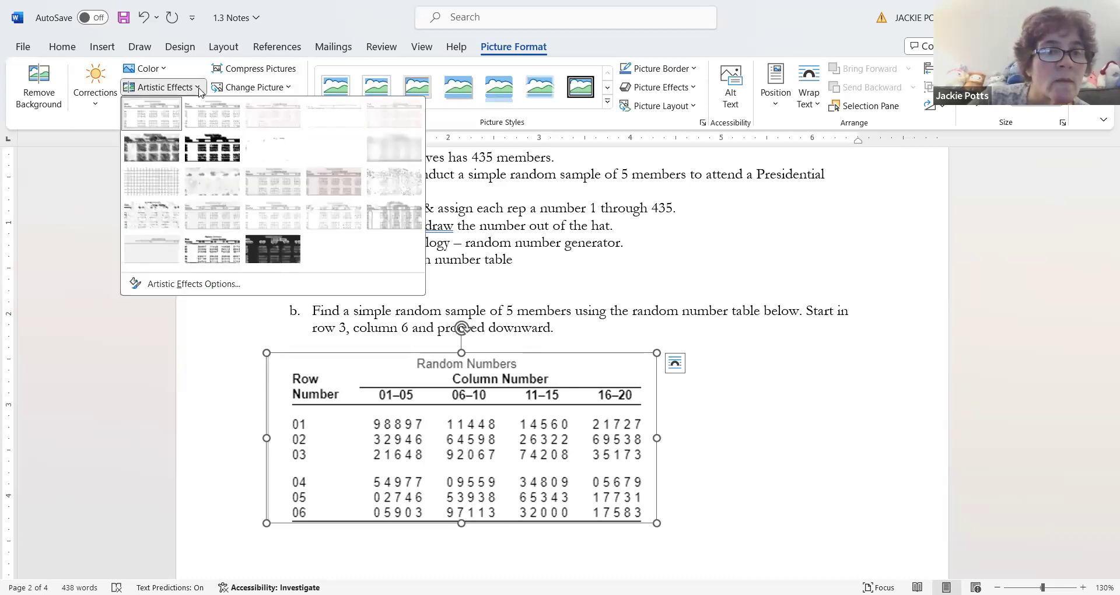
click(173, 74)
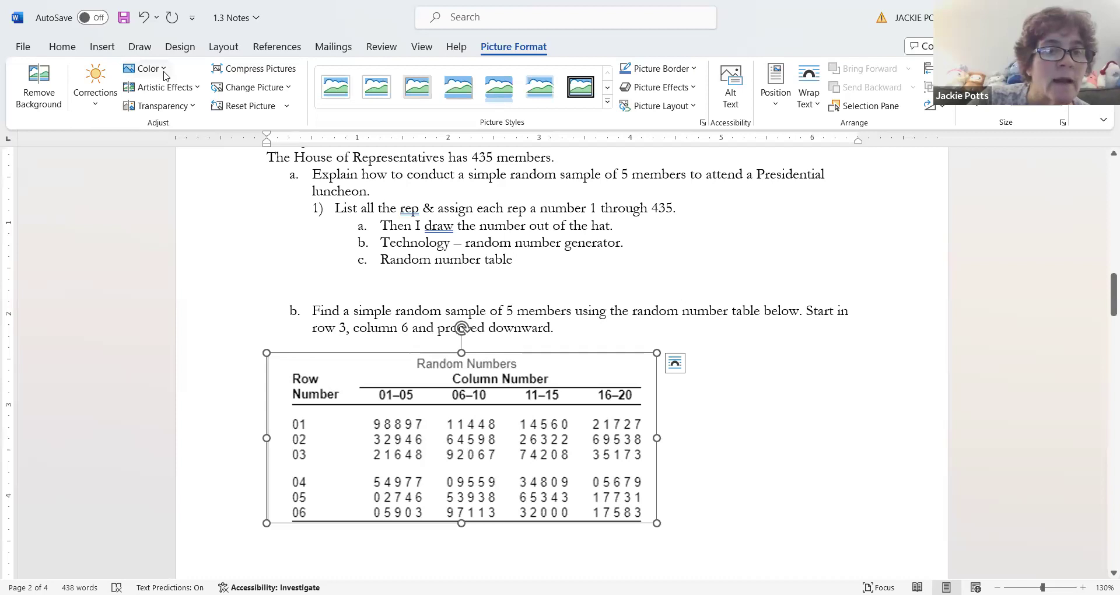
click(164, 69)
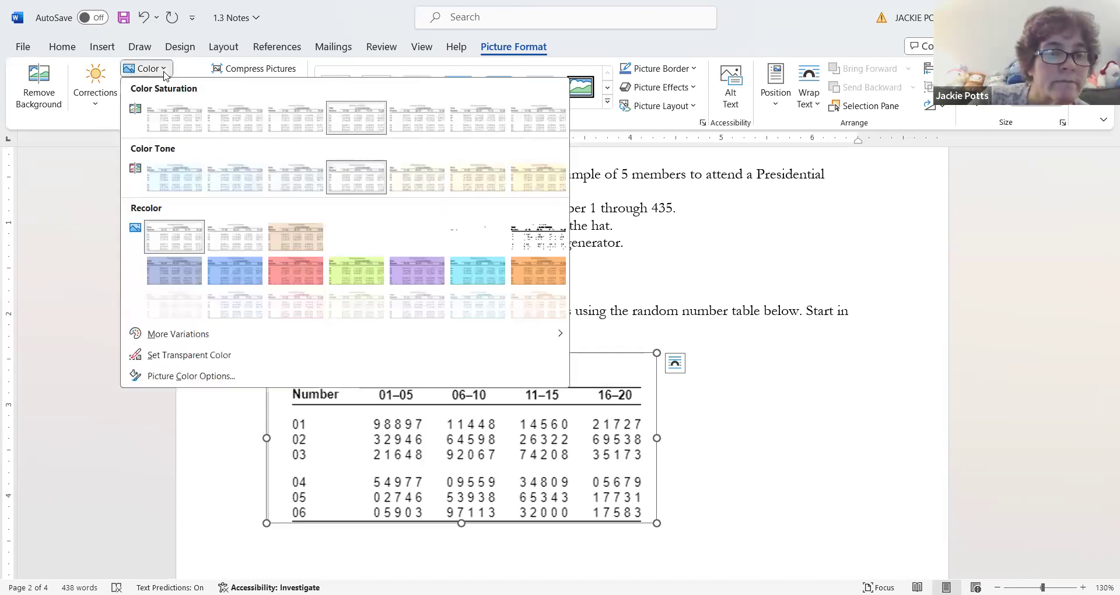
click(164, 69)
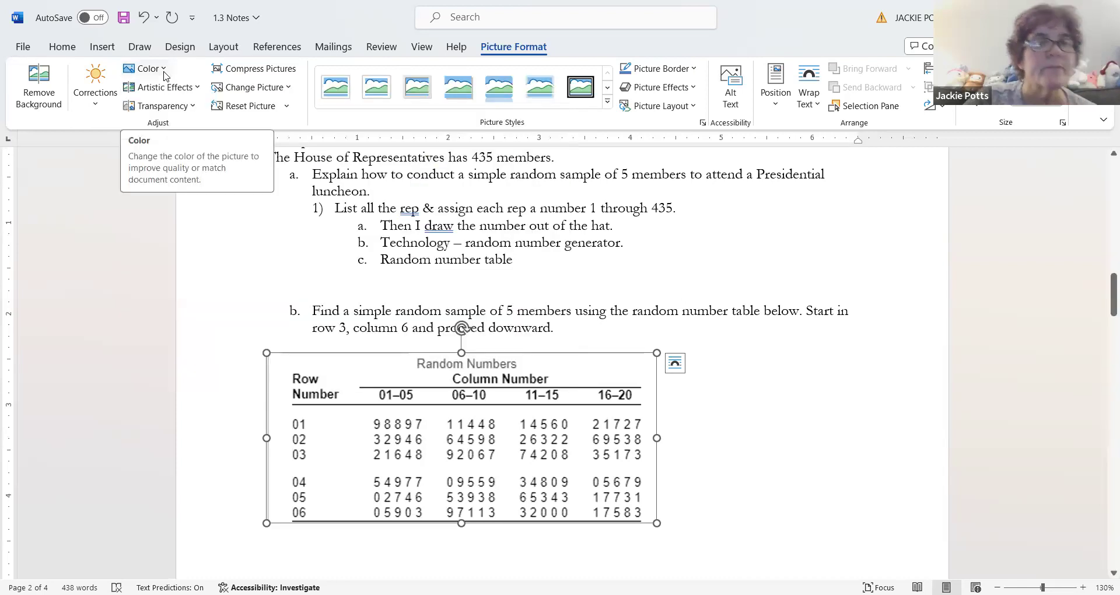
- Highlight row 03 of the random number table with the yellow ink highlighter
click(139, 48)
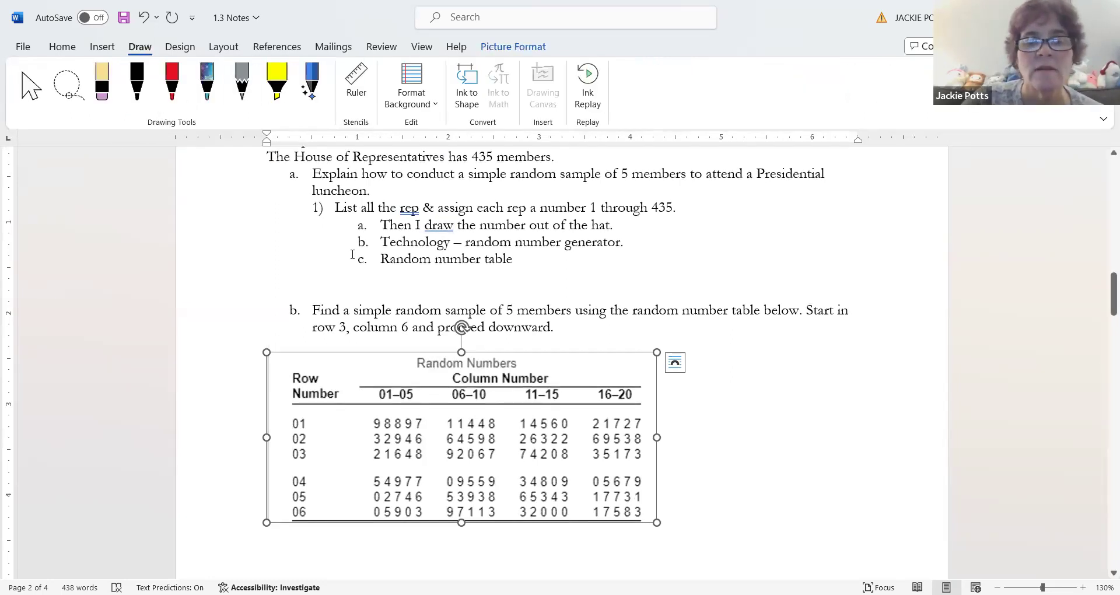
click(277, 85)
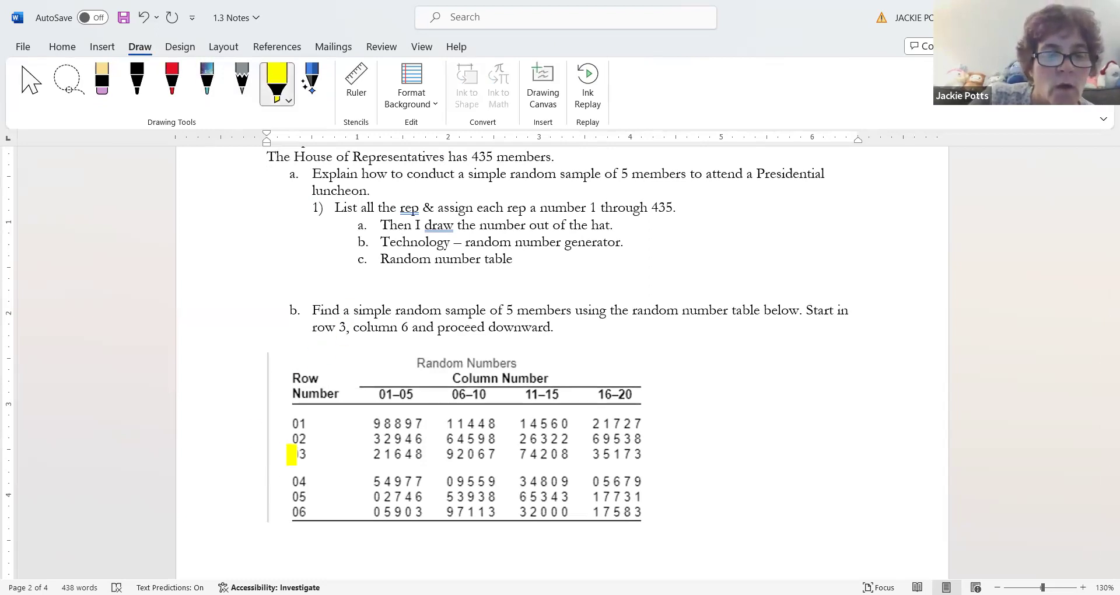
drag(289, 456, 645, 454)
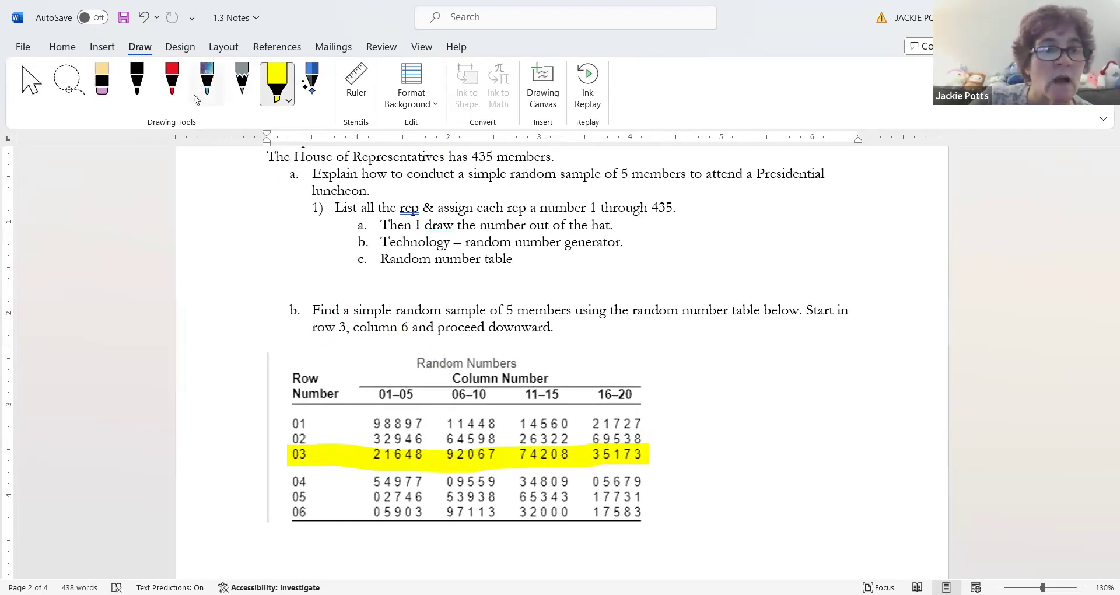
- Switch the highlighter to cyan and mark column 6 down the whole table
click(276, 87)
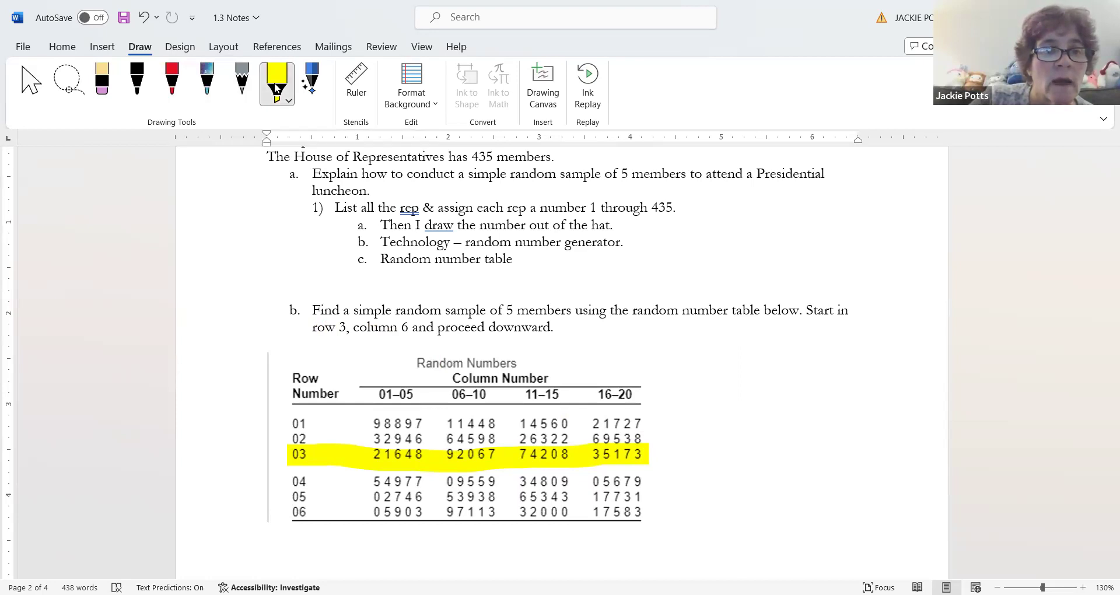
click(324, 220)
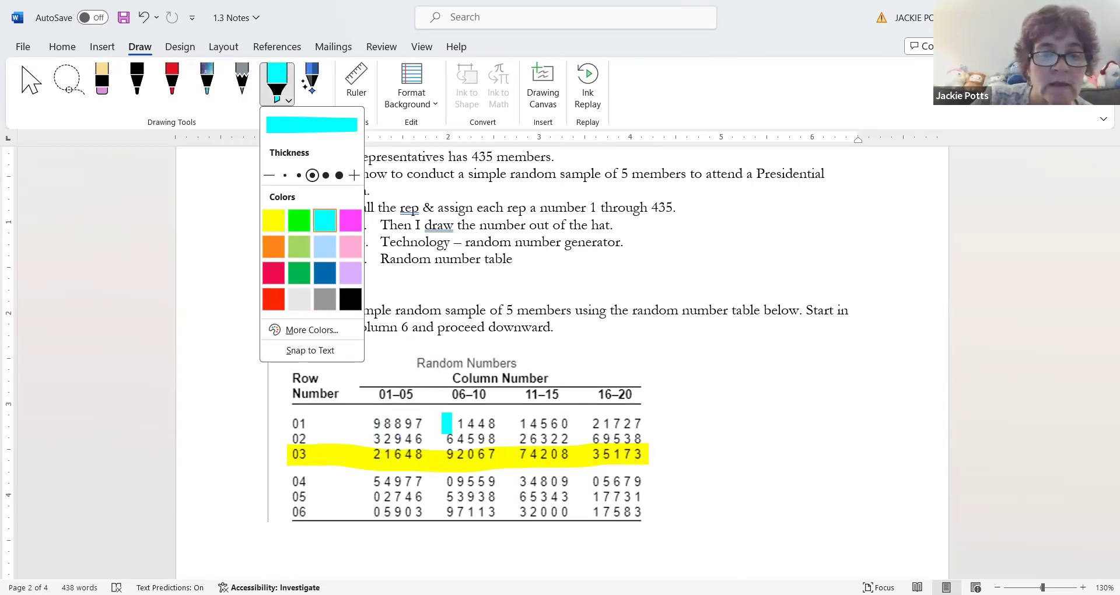
drag(448, 411, 450, 522)
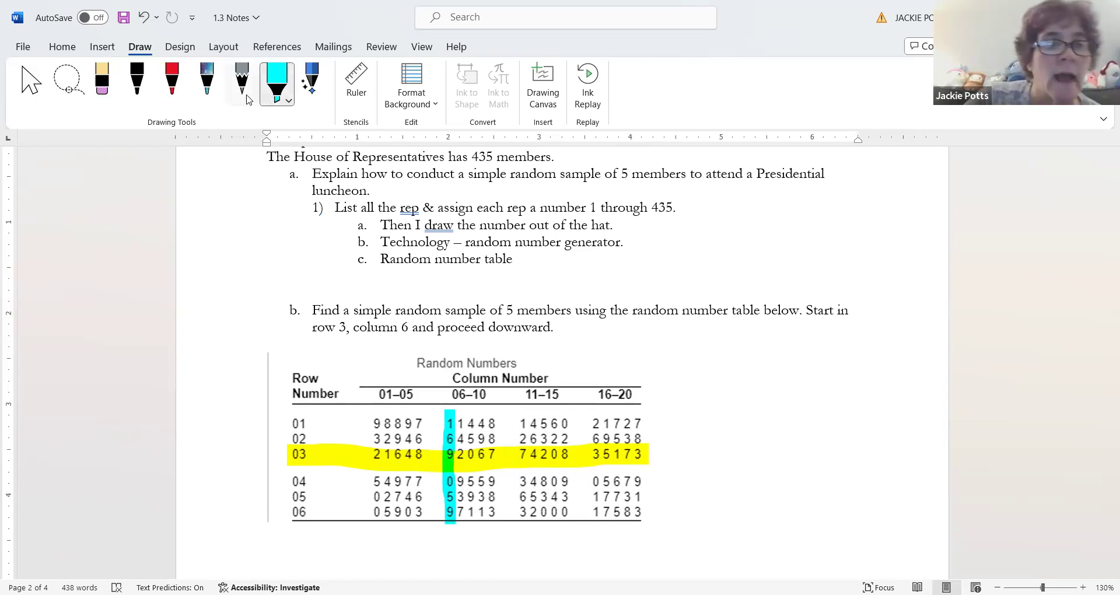
click(244, 93)
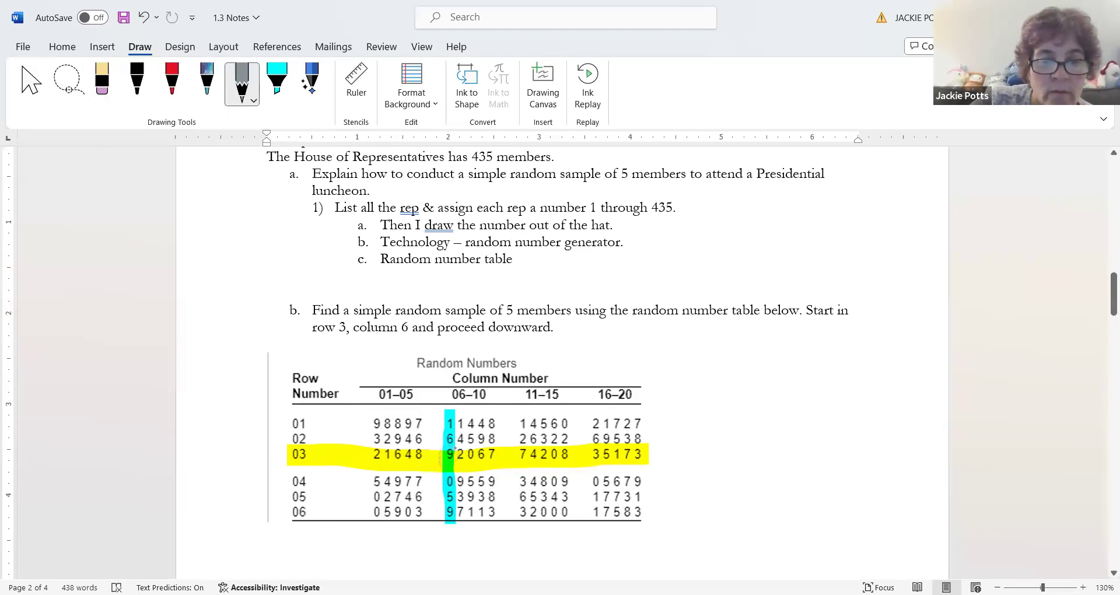
- With the black pen, draw vertical divider lines after columns 8, 11 and 14 of the table
click(251, 98)
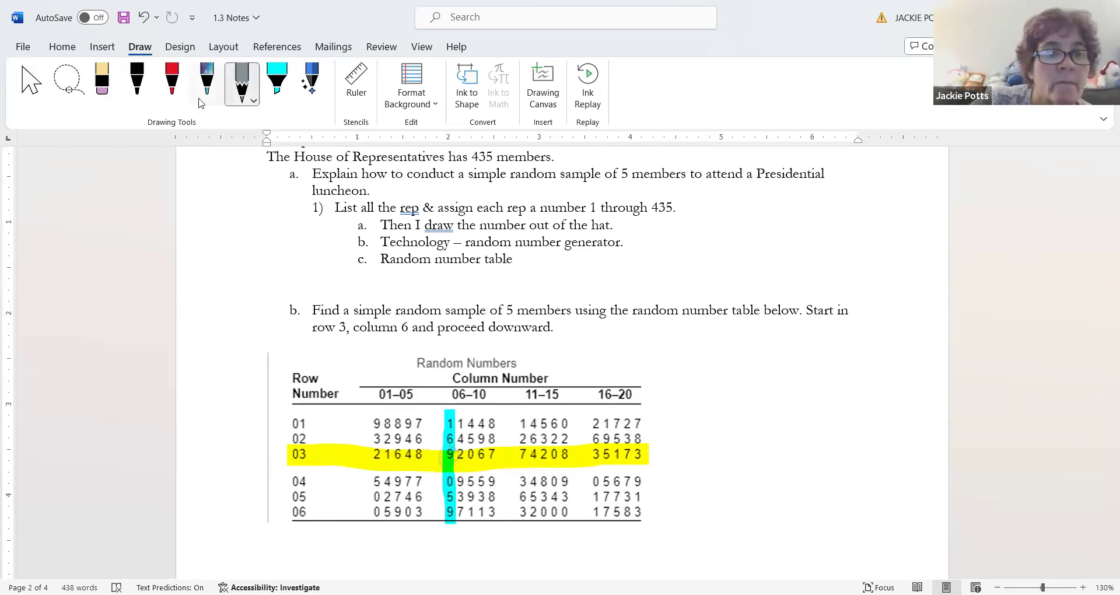
click(140, 98)
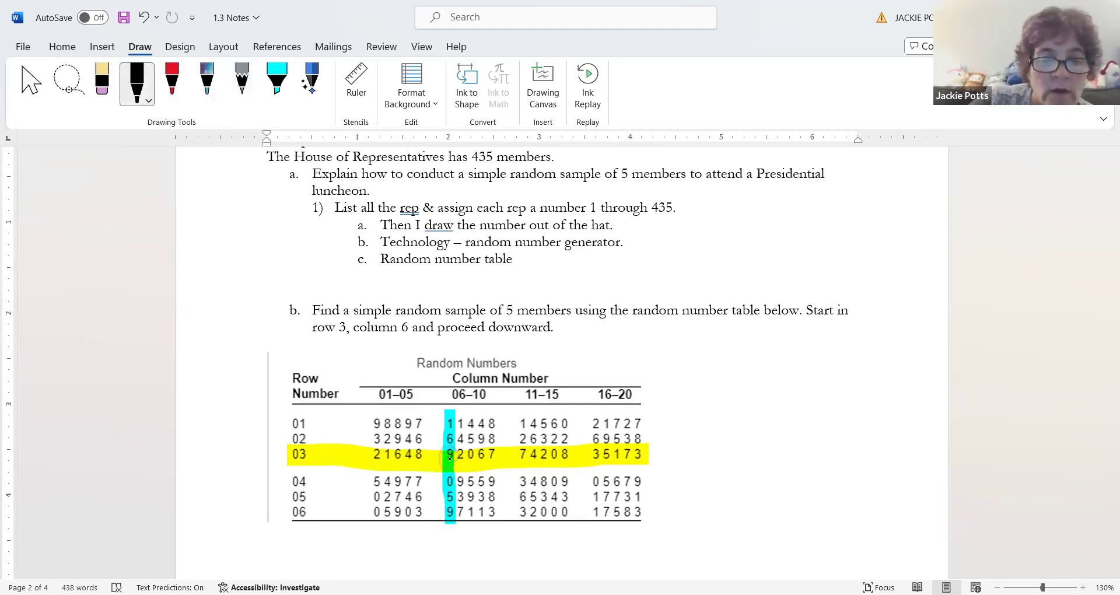
drag(477, 411, 477, 523)
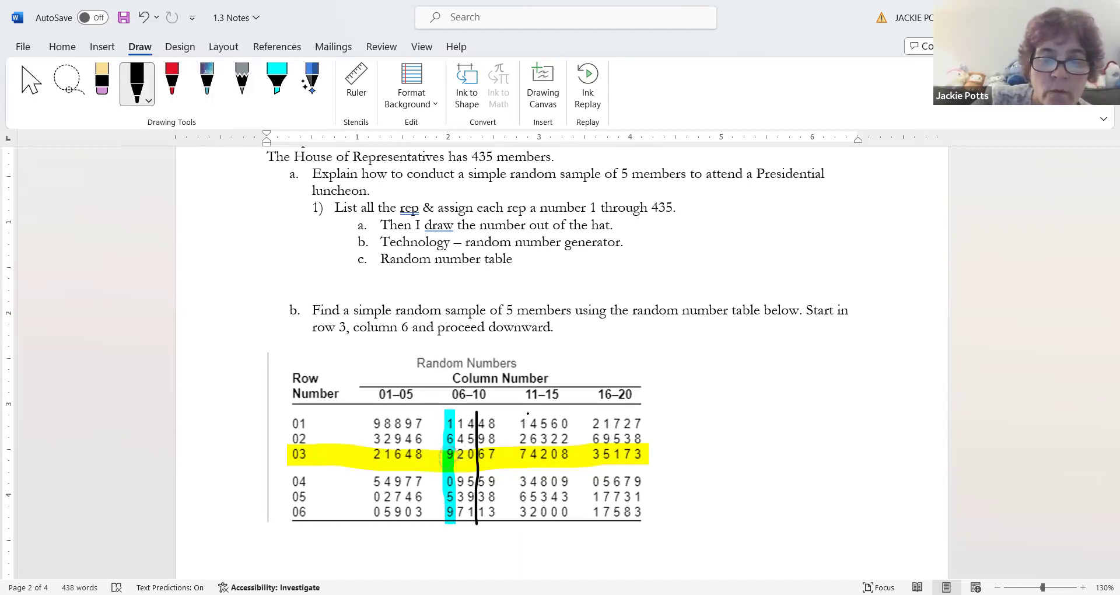
drag(528, 416, 529, 523)
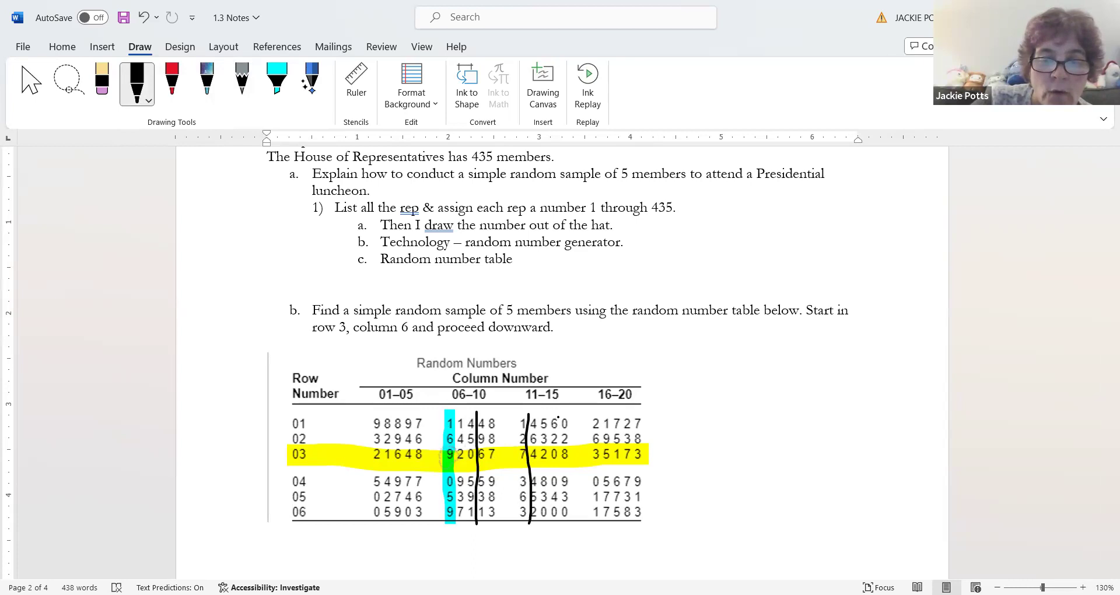
drag(558, 417, 561, 510)
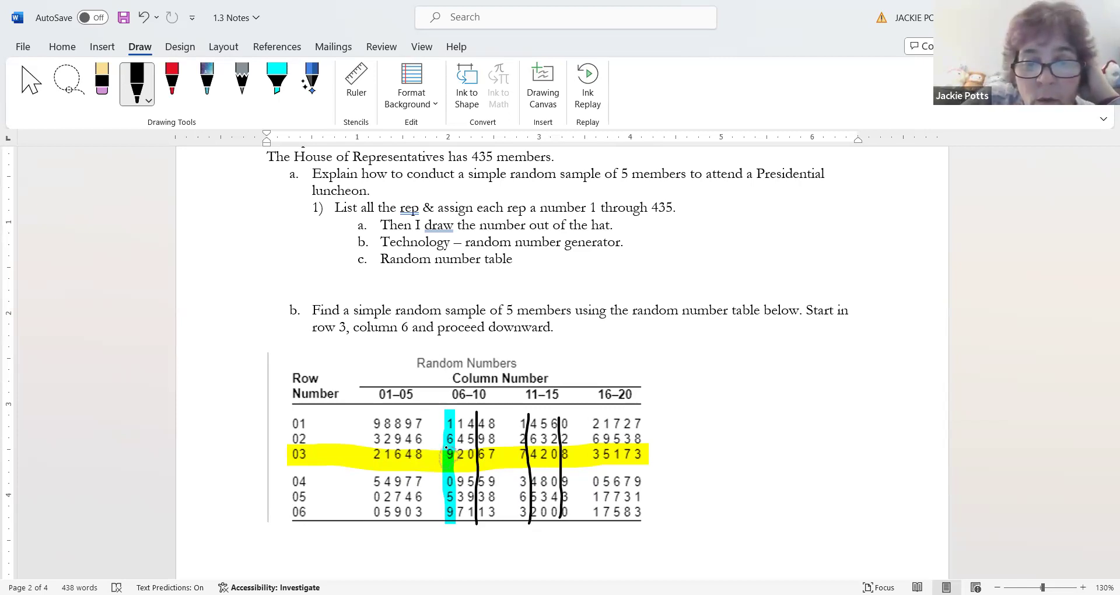
- Box 920 in row 03, underline 095 in row 04, and write 095 beside the table
mouse_move(446, 447)
mouse_down()
mouse_move(445, 465)
mouse_move(476, 465)
mouse_move(456, 448)
mouse_move(471, 447)
mouse_up()
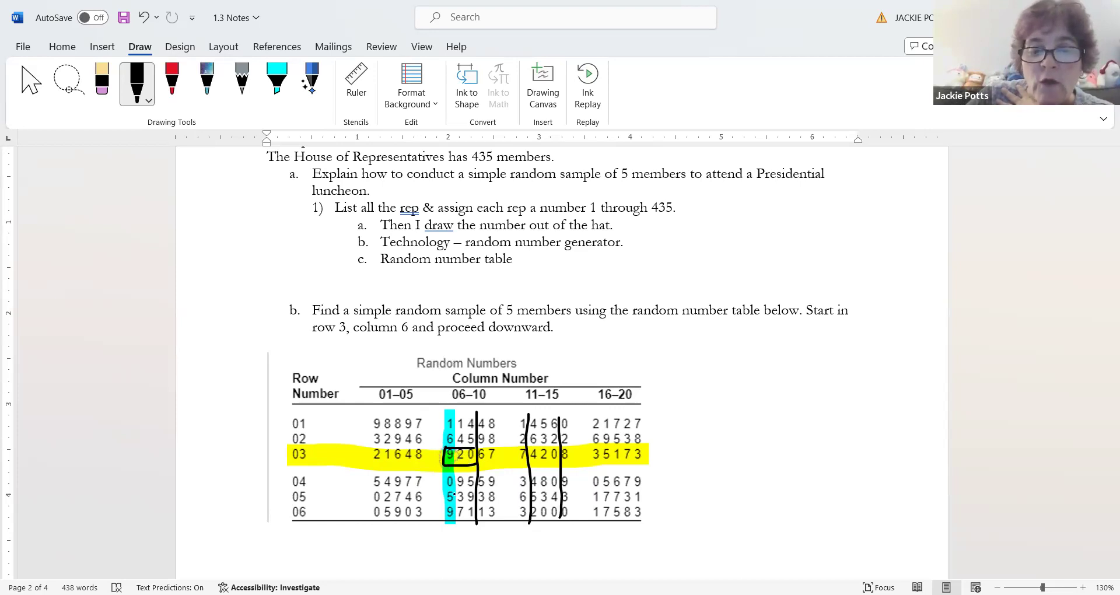
drag(446, 487, 475, 487)
mouse_move(694, 381)
mouse_down()
mouse_move(690, 397)
mouse_move(698, 379)
mouse_move(720, 382)
mouse_move(721, 397)
mouse_move(745, 376)
mouse_up()
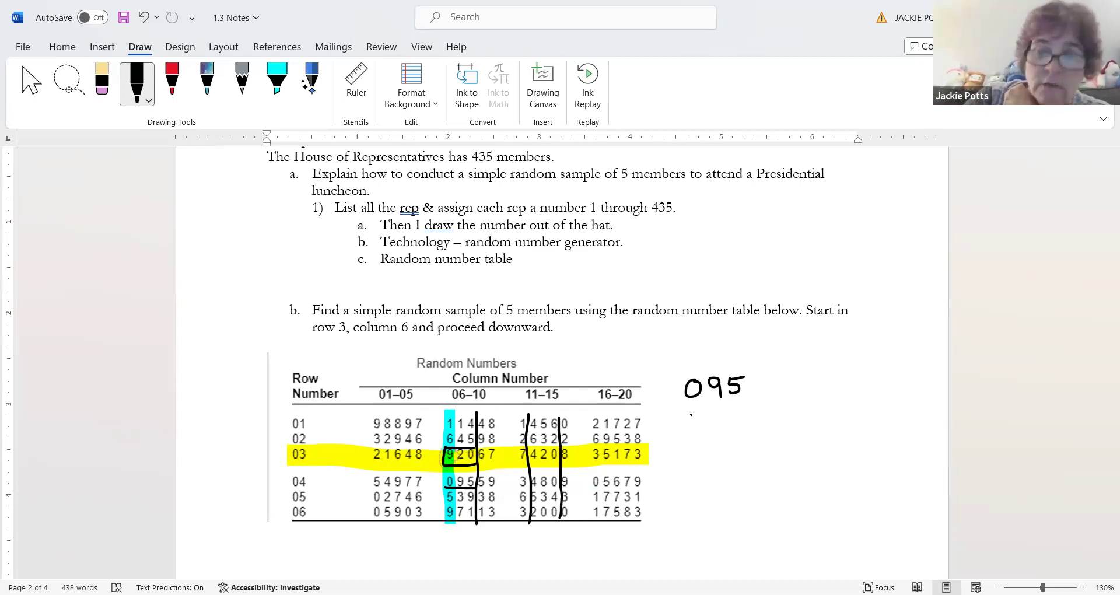
- Handwrite 386, 133, 420 and 200 under 095, then draw a divider after column 17
mouse_move(692, 413)
mouse_down()
mouse_move(701, 416)
mouse_move(690, 437)
mouse_up()
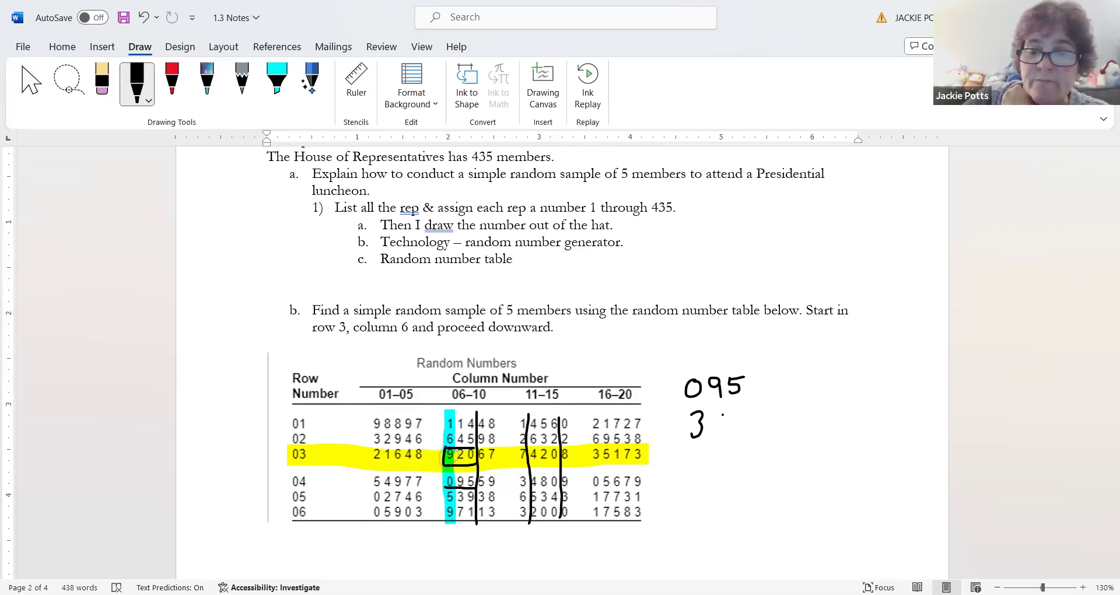
mouse_move(723, 413)
mouse_down()
mouse_move(714, 434)
mouse_move(723, 412)
mouse_move(731, 424)
mouse_up()
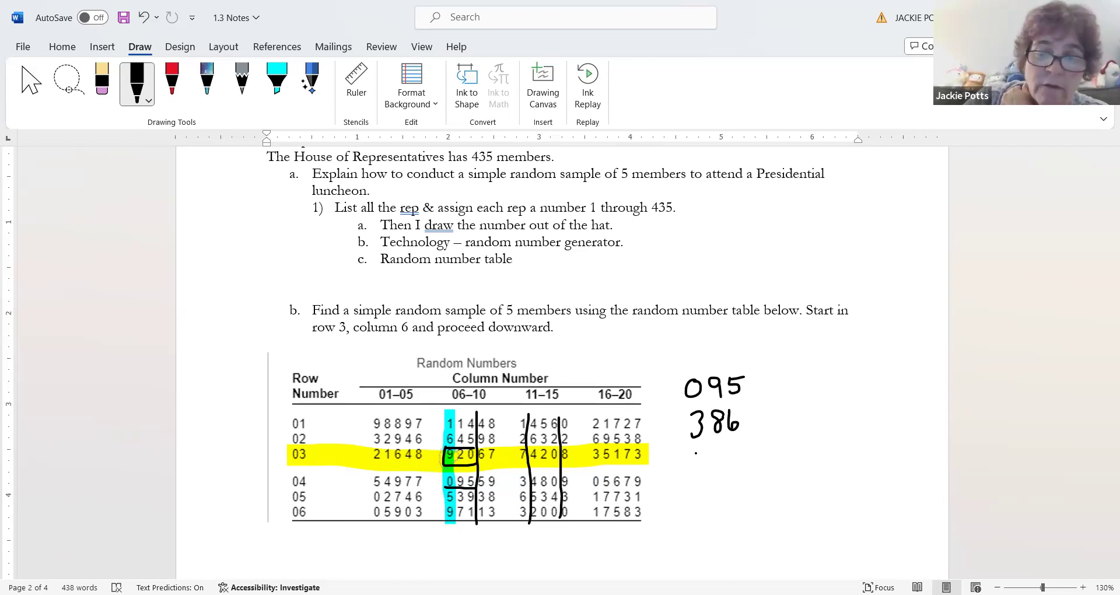
mouse_move(695, 453)
mouse_down()
mouse_move(692, 469)
mouse_move(733, 462)
mouse_move(727, 475)
mouse_up()
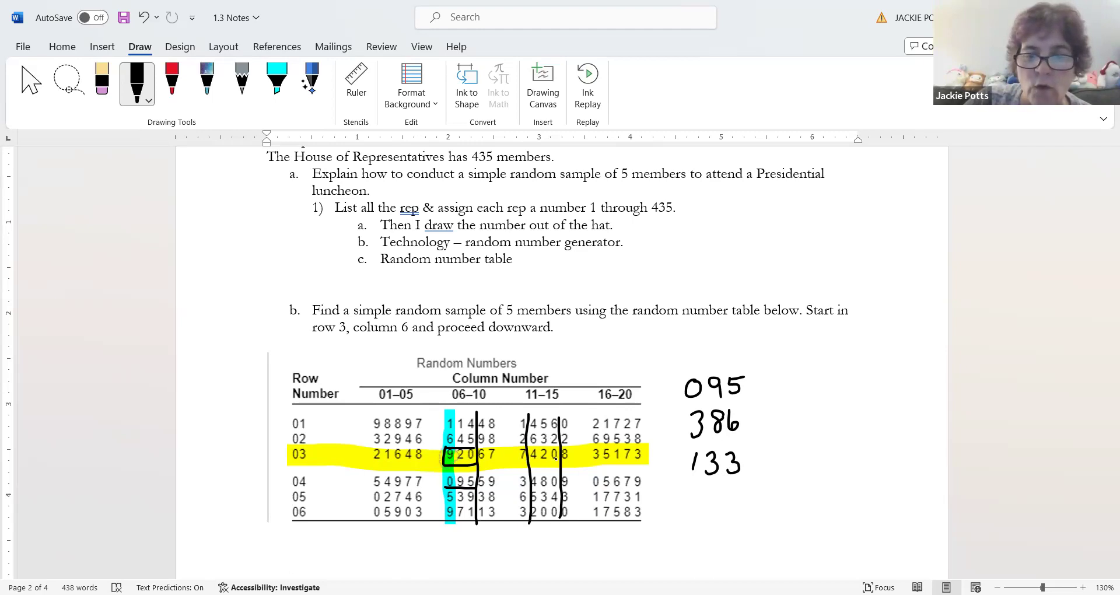
mouse_move(690, 487)
mouse_down()
mouse_move(701, 505)
mouse_move(717, 485)
mouse_move(710, 505)
mouse_move(727, 505)
mouse_move(730, 487)
mouse_up()
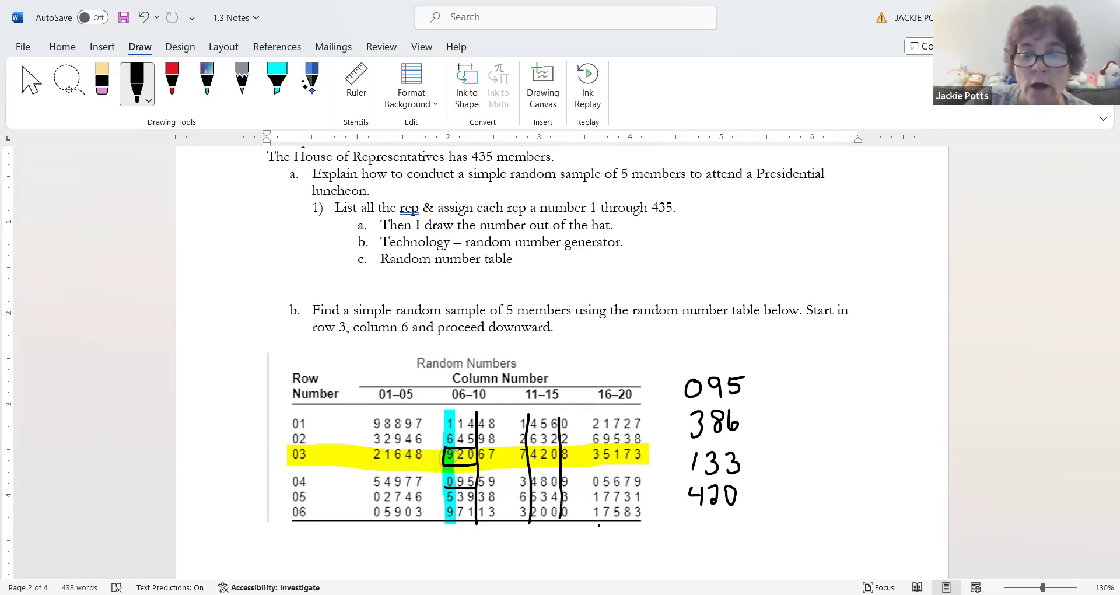
drag(695, 515, 705, 519)
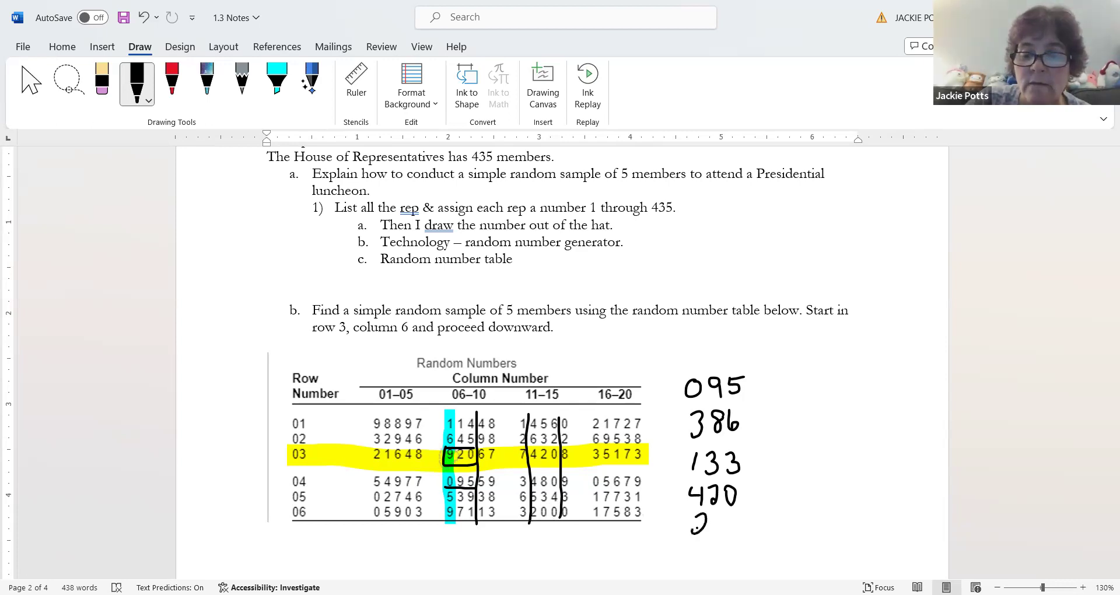
mouse_move(694, 527)
mouse_down()
mouse_move(719, 532)
mouse_move(713, 518)
mouse_move(731, 528)
mouse_move(737, 517)
mouse_up()
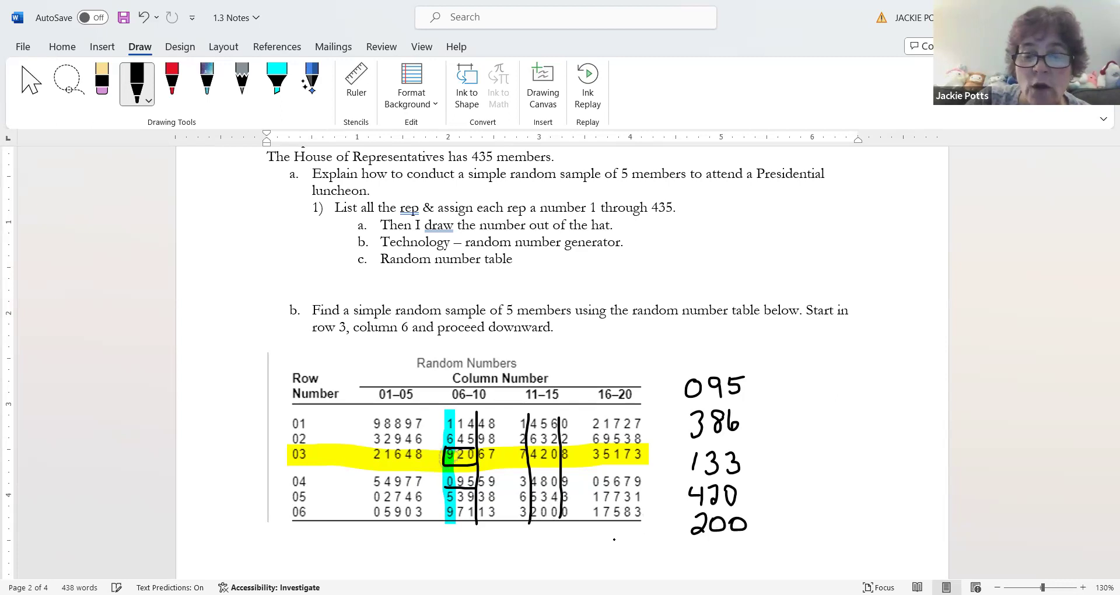
drag(612, 415, 616, 523)
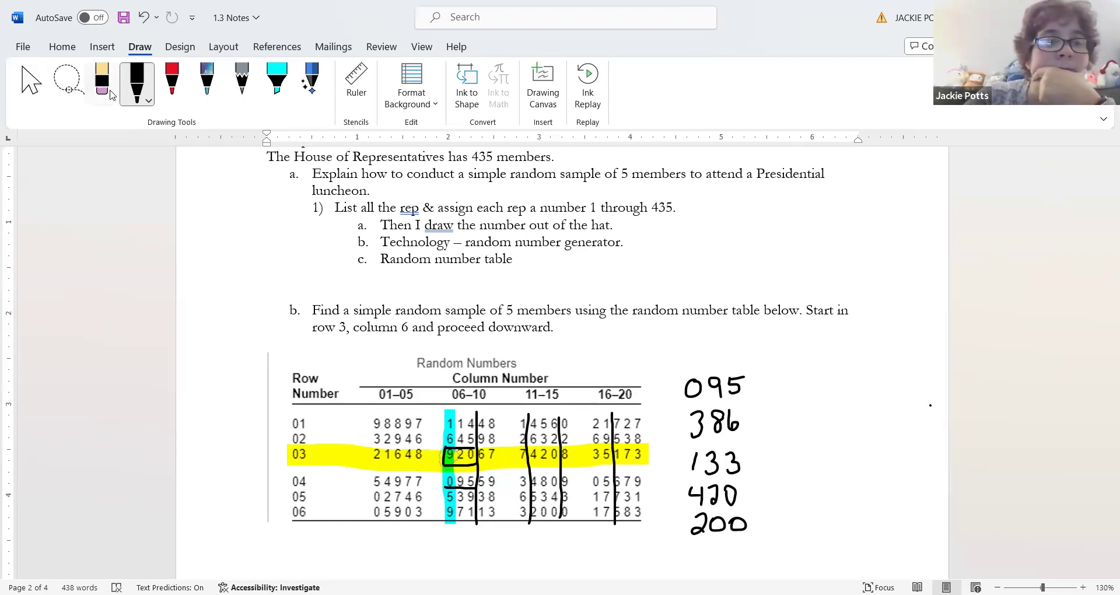
click(62, 50)
scroll(851, 352, down, 3)
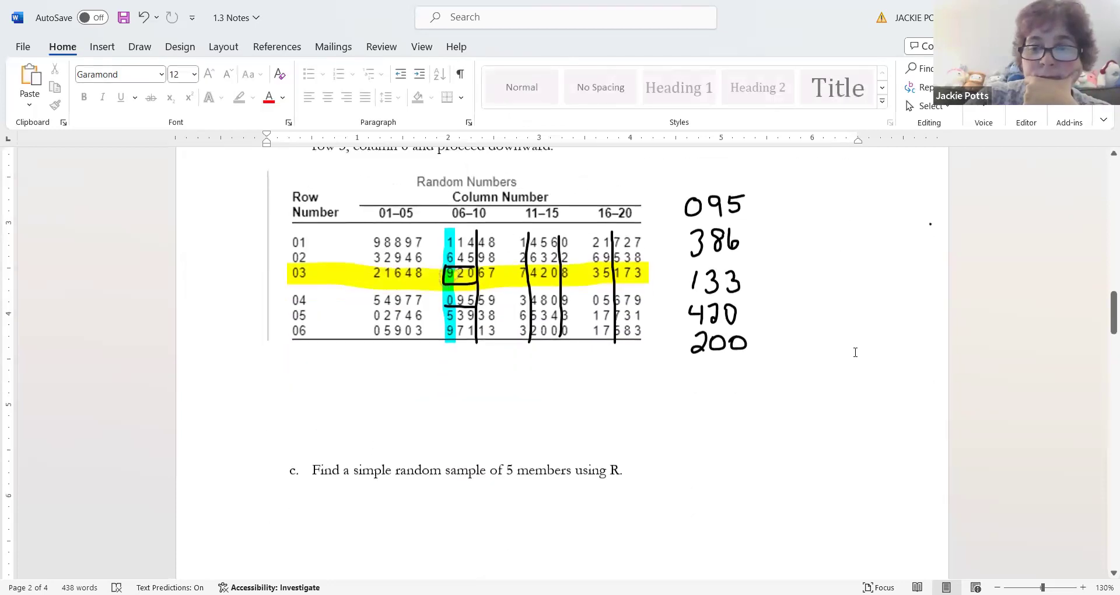
scroll(857, 351, down, 3)
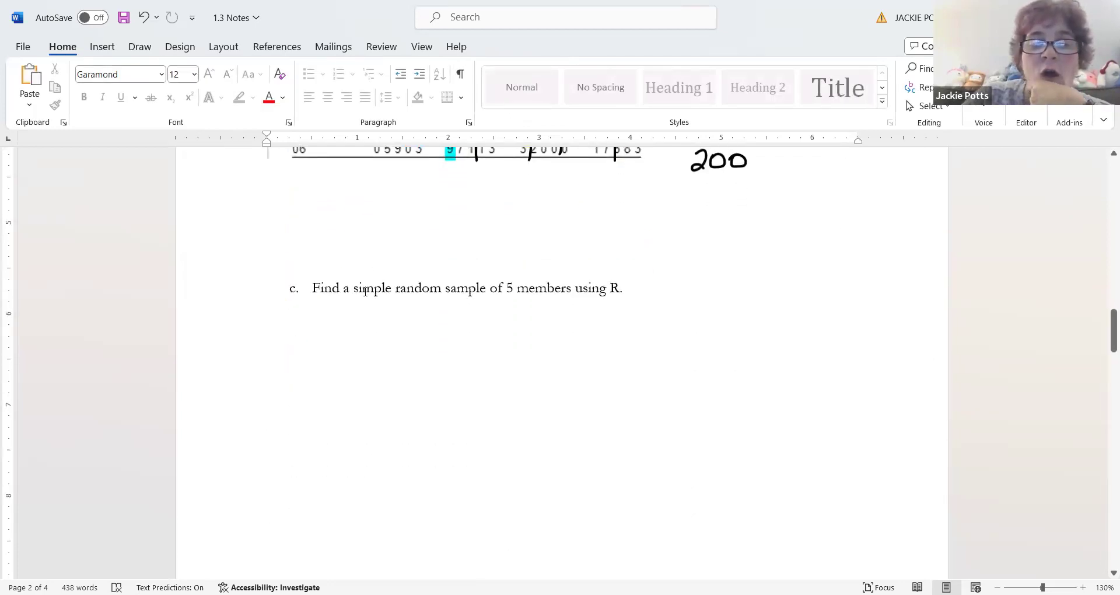
scroll(323, 290, down, 8)
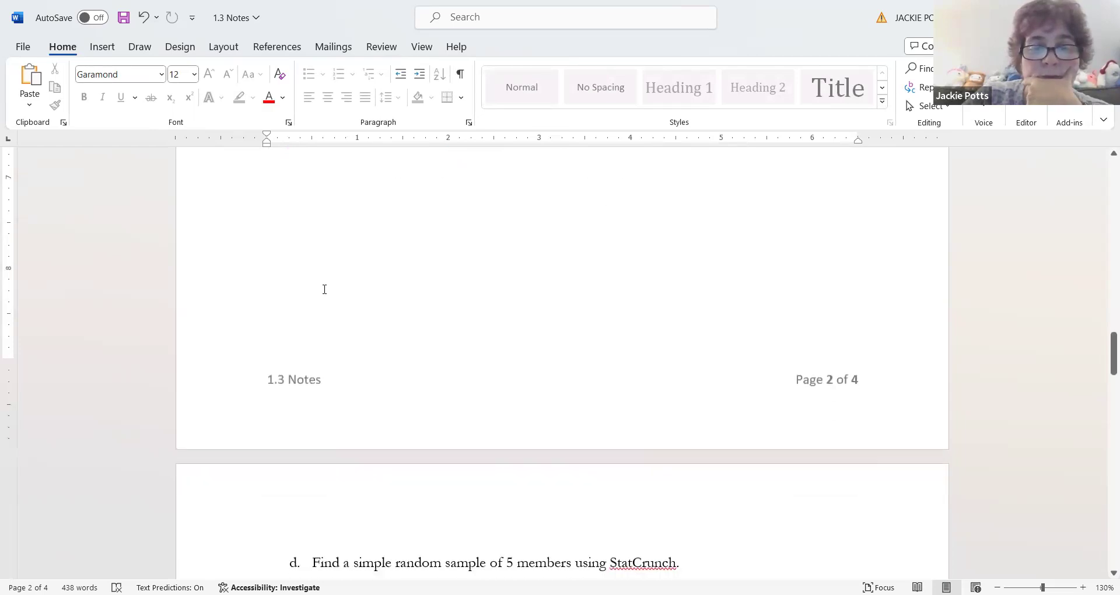
scroll(325, 290, down, 2)
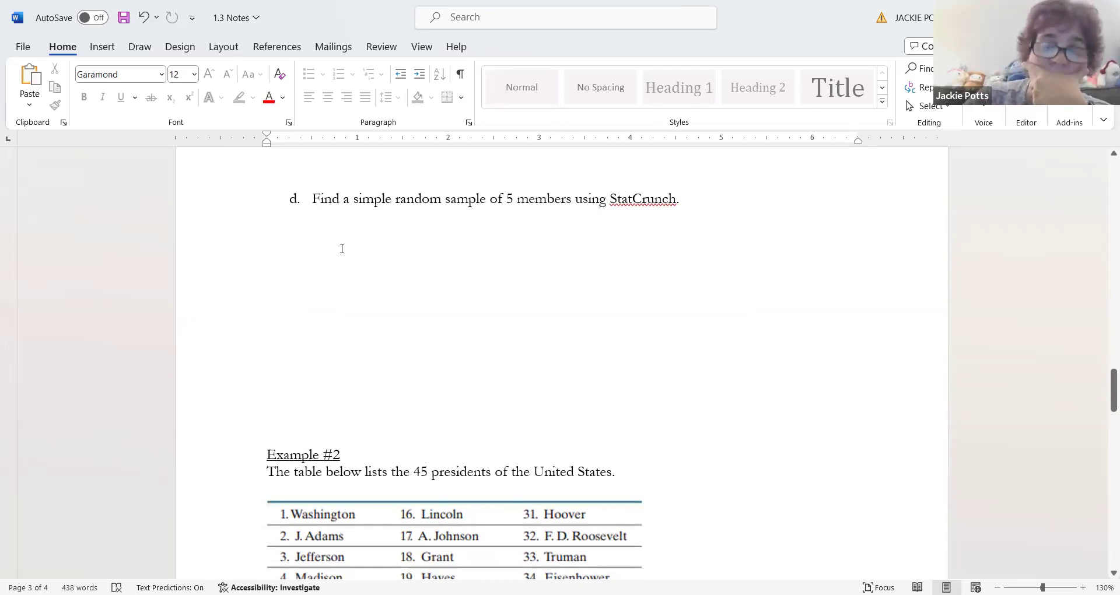
click(647, 201)
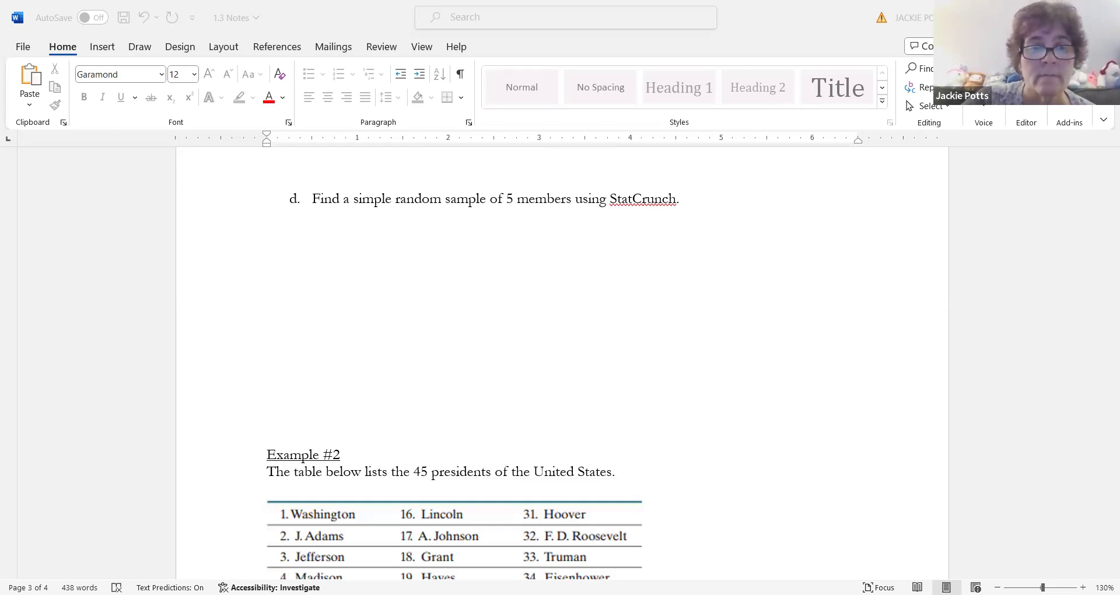
- Below item d, type the stepped path StatCrunch, Data, Simulate, Discrete Uniform, each level indented
click(337, 234)
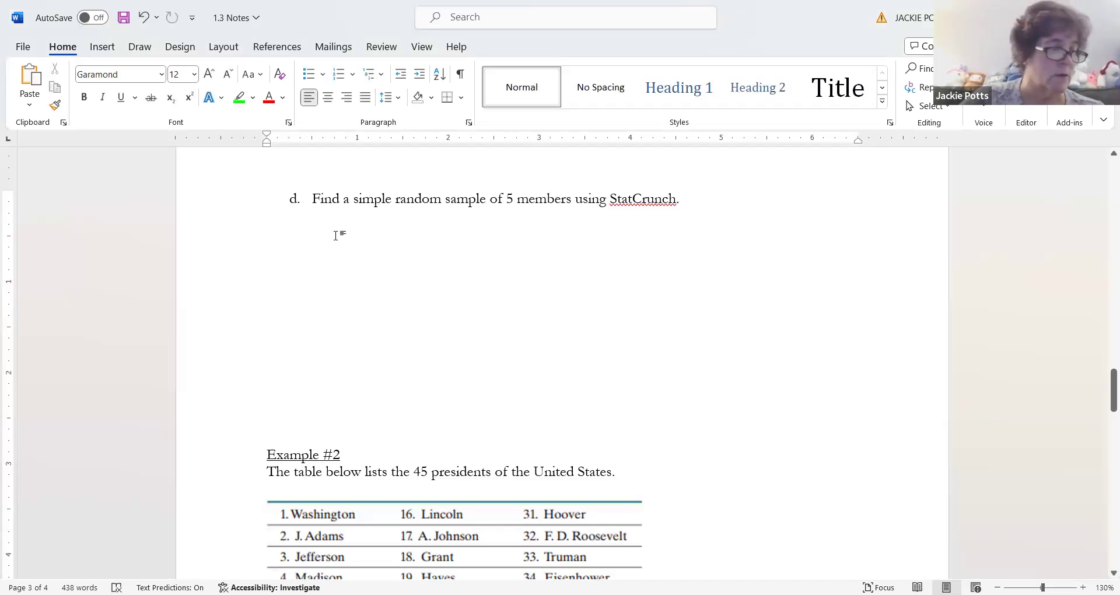
text(St)
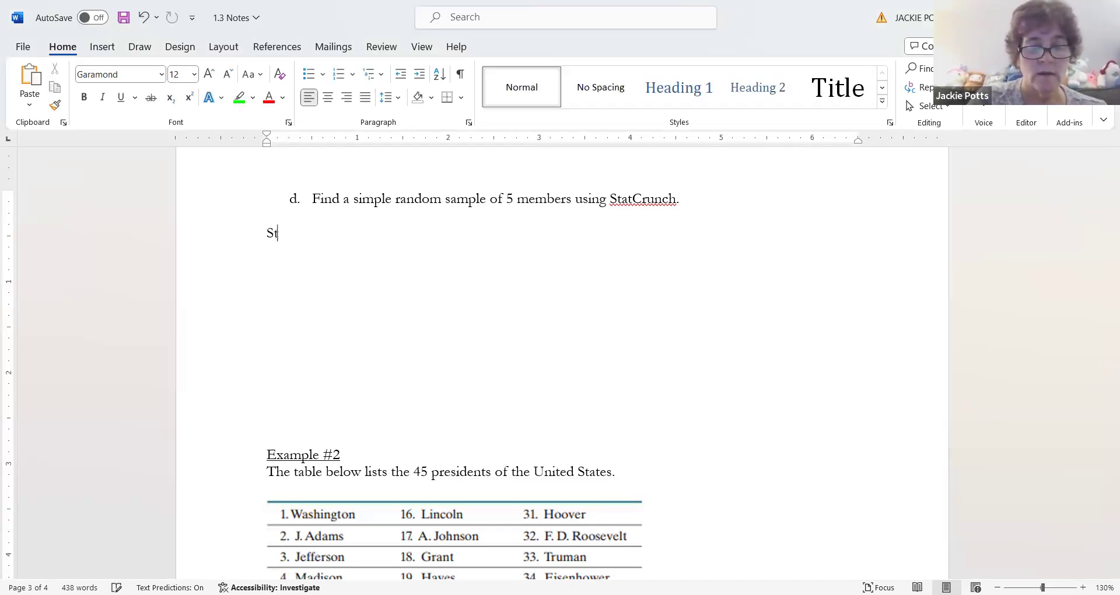
text(atCrunch)
key(Return)
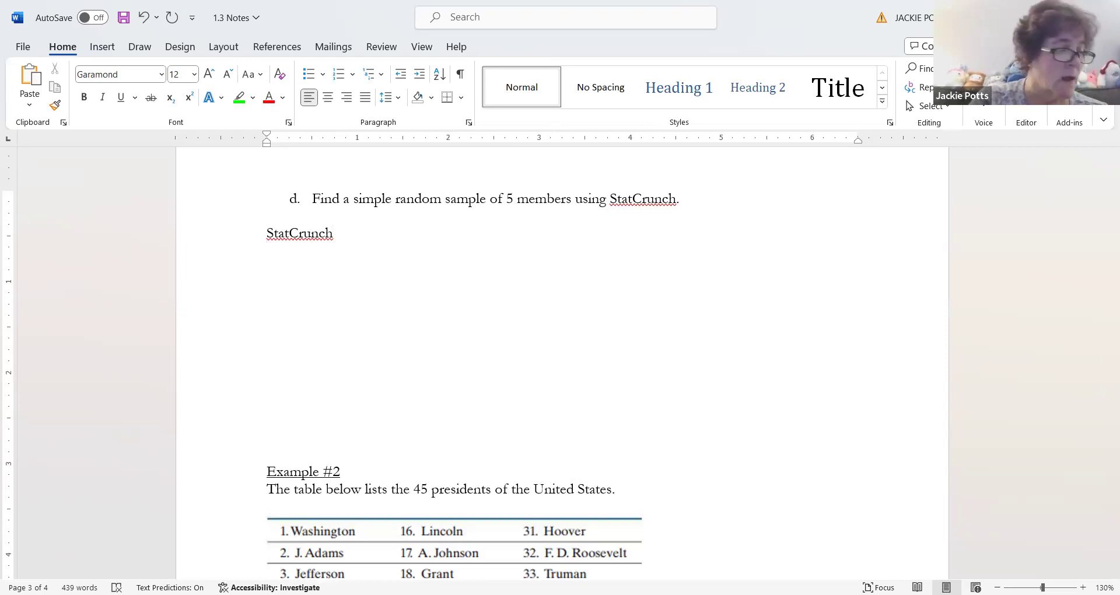
text(Data)
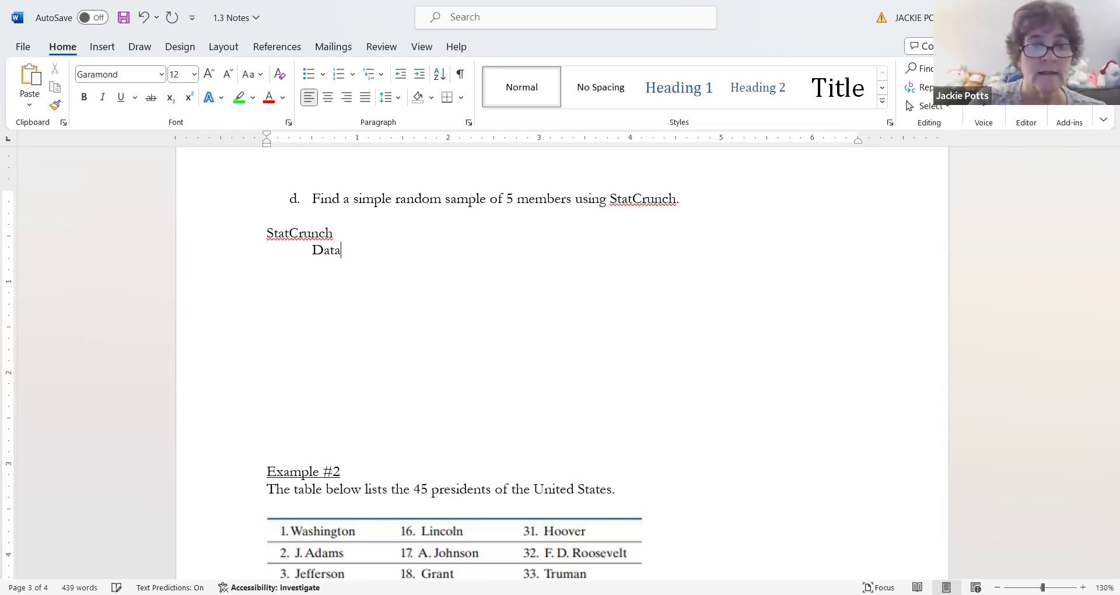
key(Return)
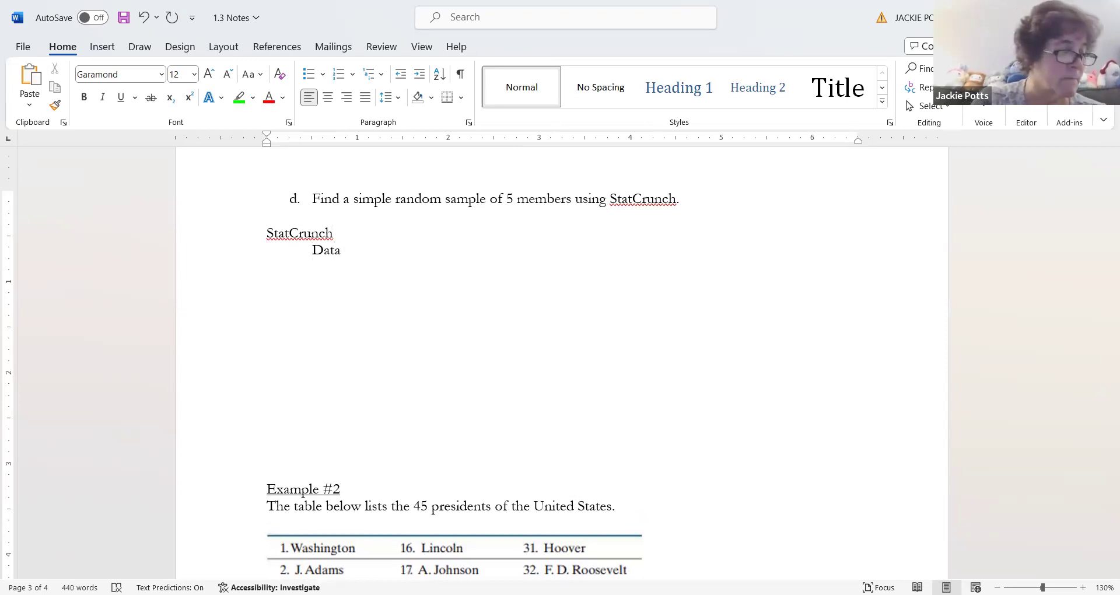
key(Tab)
text(Simulate)
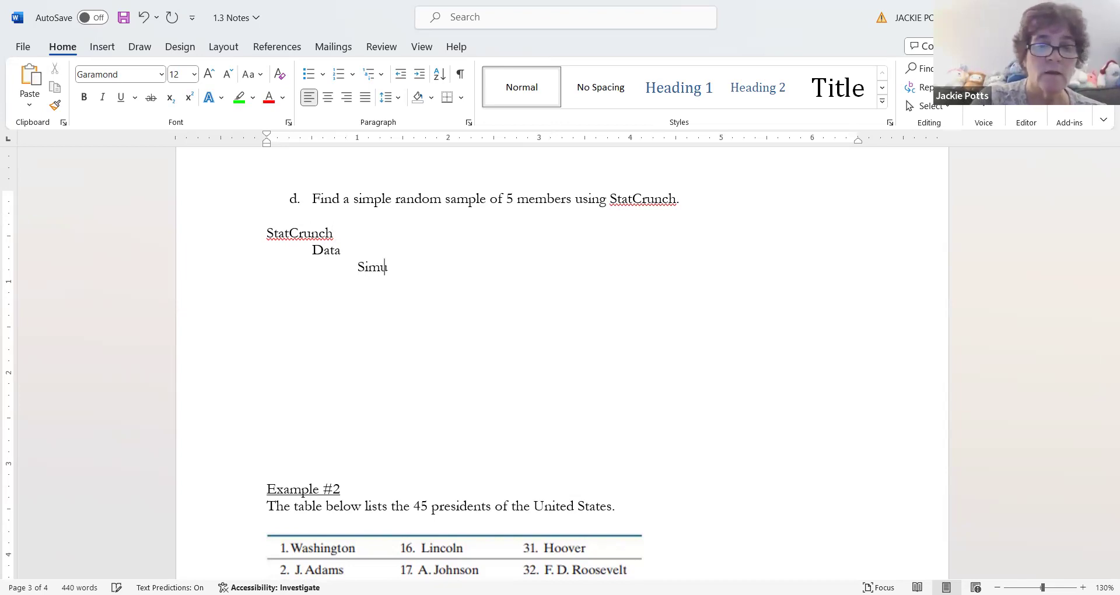
key(Return)
key(Tab)
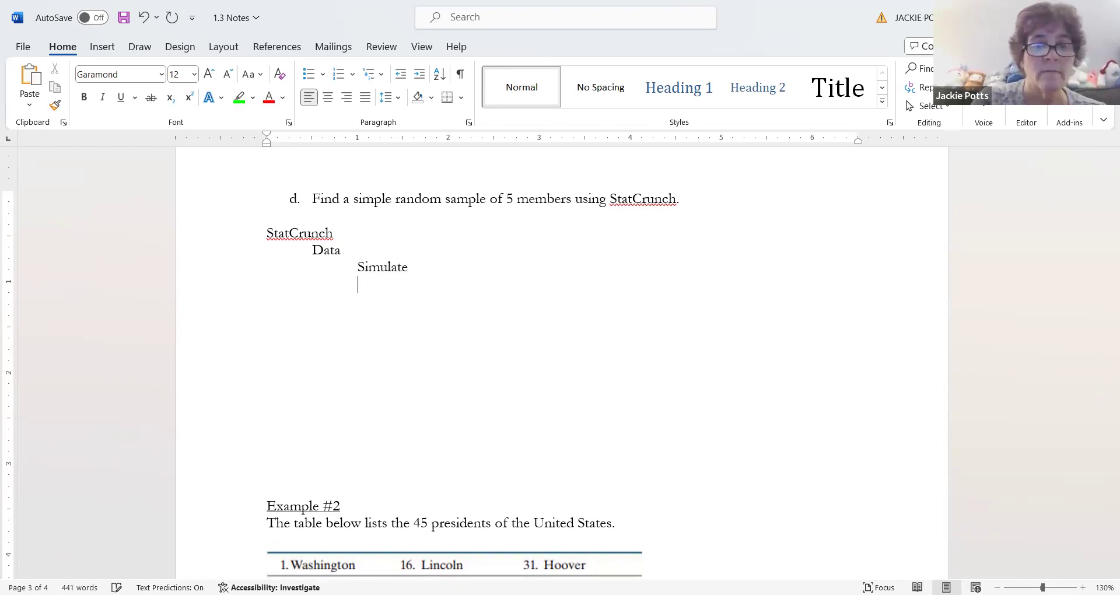
text(Discrete Uniform)
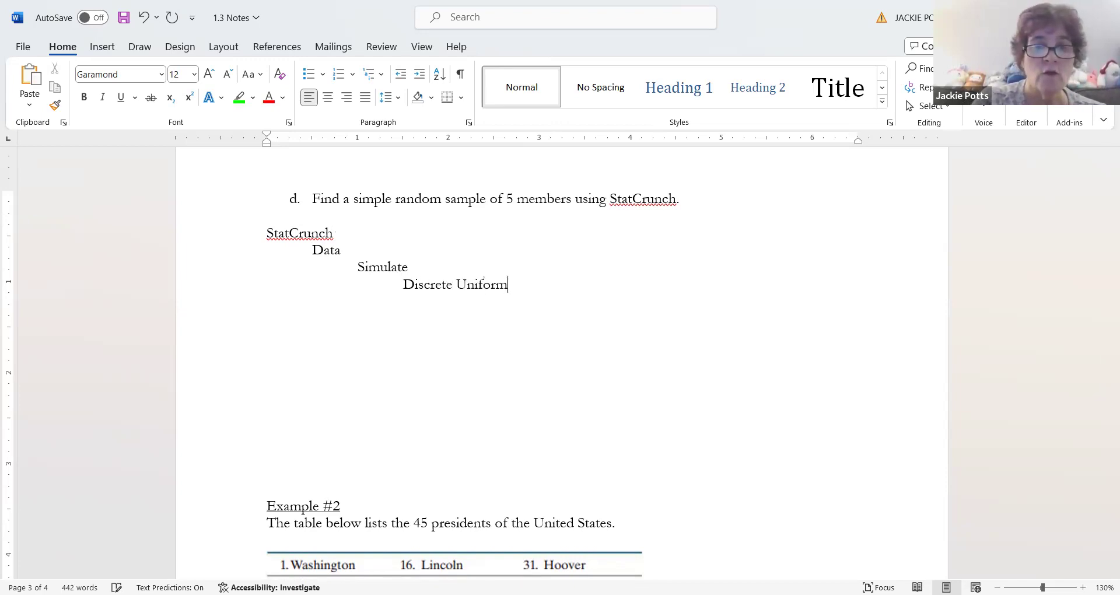
- Add indented lines 'Rows: 5' and 'Columns: 1' under Discrete Uniform
key(Return)
key(Tab)
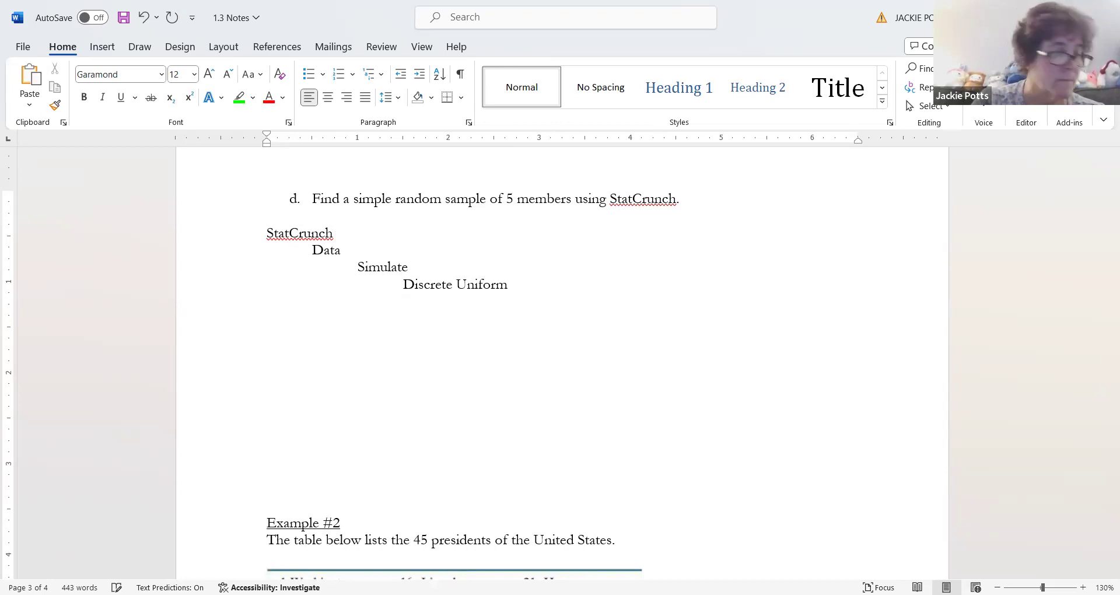
text(Rows: 5)
key(Return)
key(Tab)
key(Tab)
key(Tab)
text(Columns)
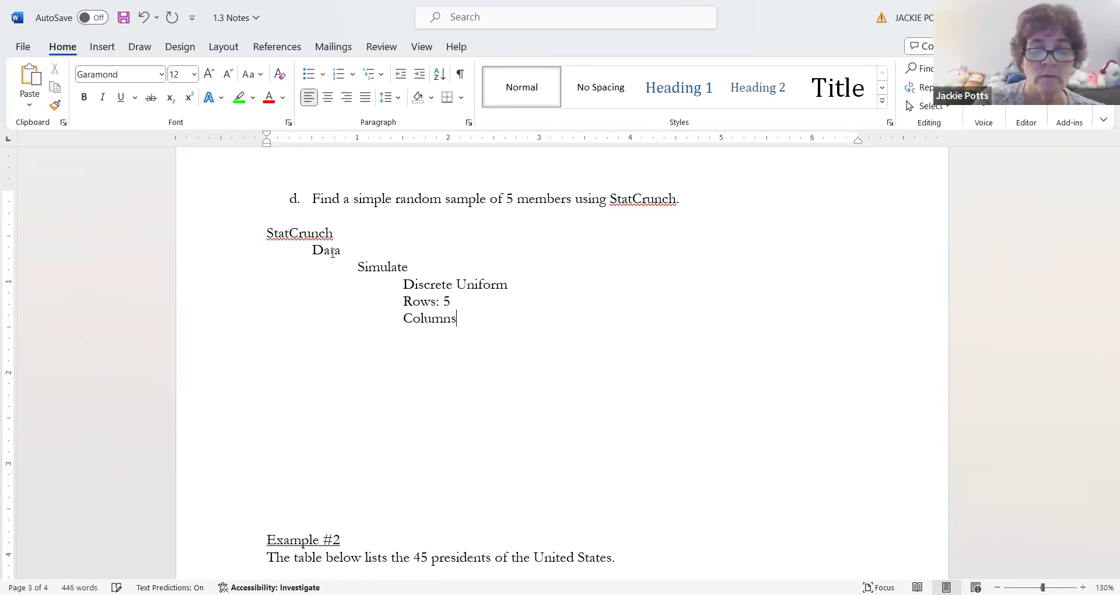
key(BackSpace)
text(: 1)
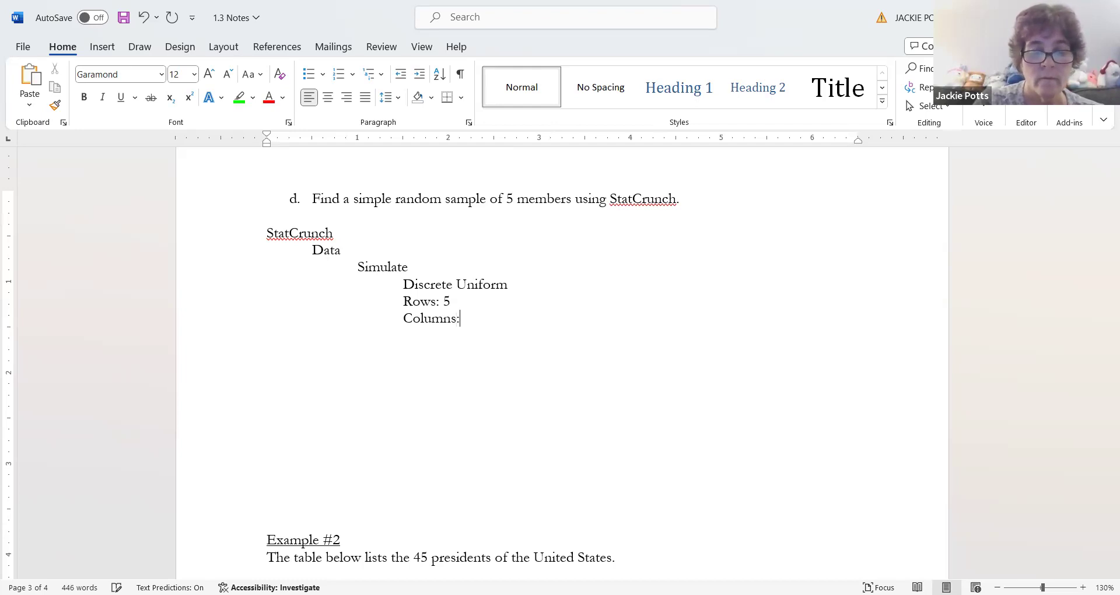
- Add 'Min: 1' and 'Max: 435' lines aligned with Columns: 1
key(Return)
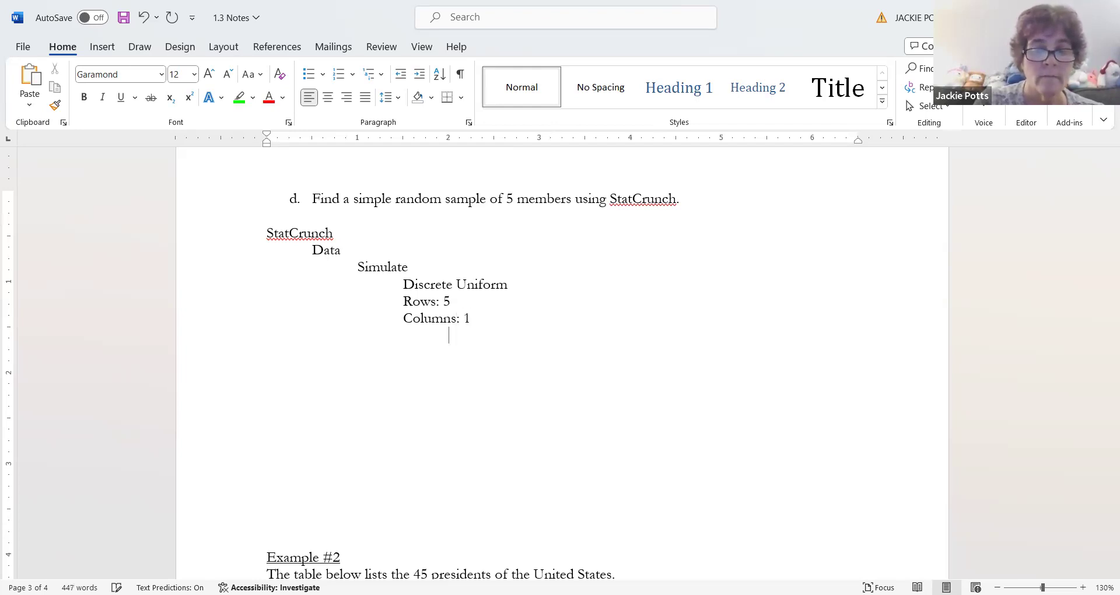
key(BackSpace)
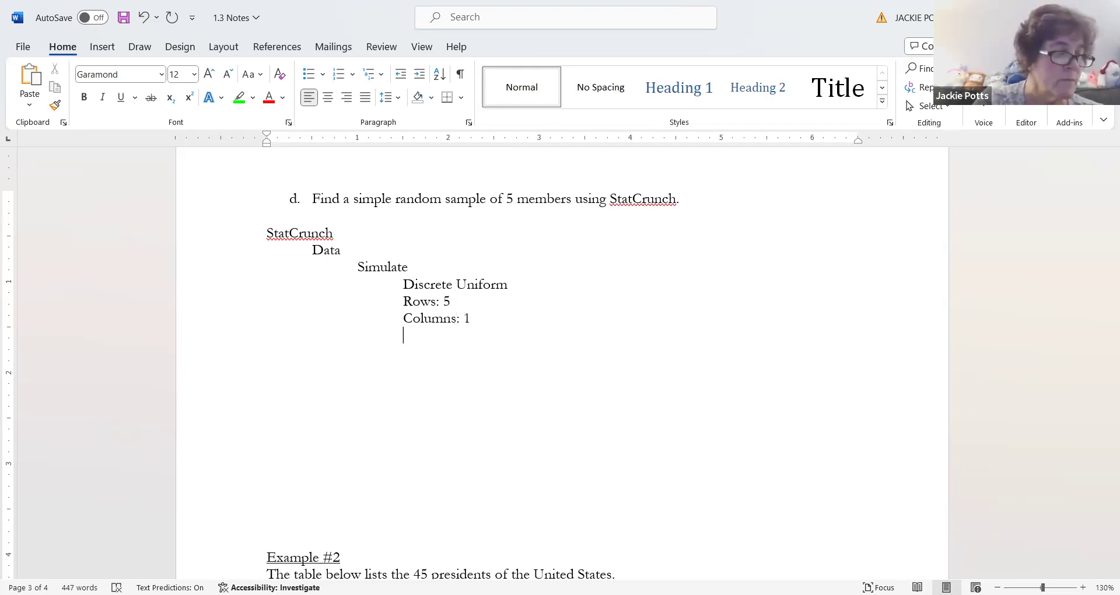
text(Min)
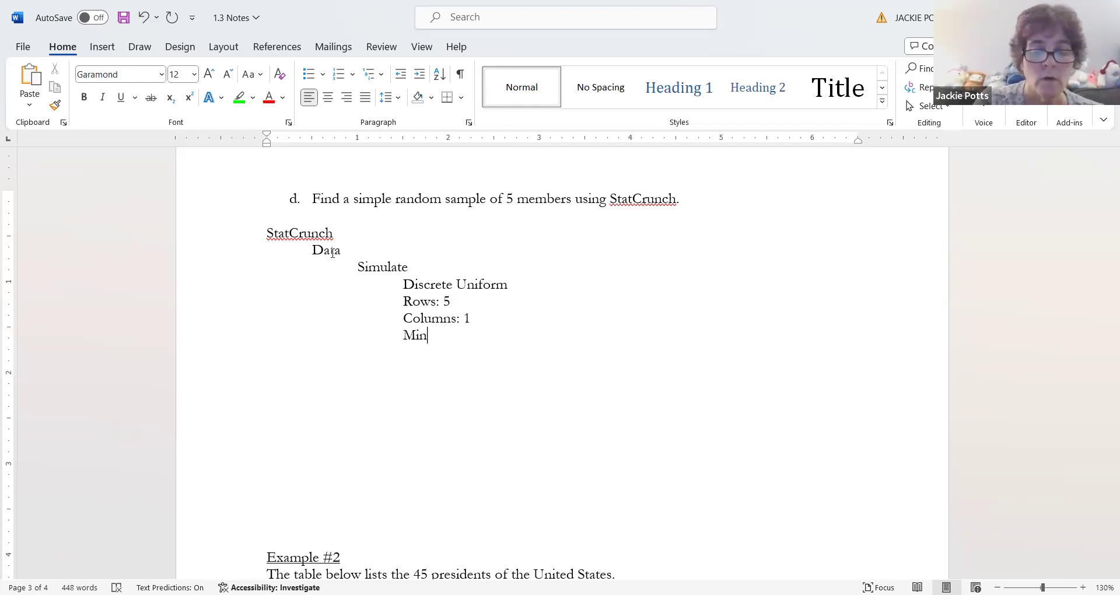
text(: 1)
key(Return)
key(BackSpace)
key(BackSpace)
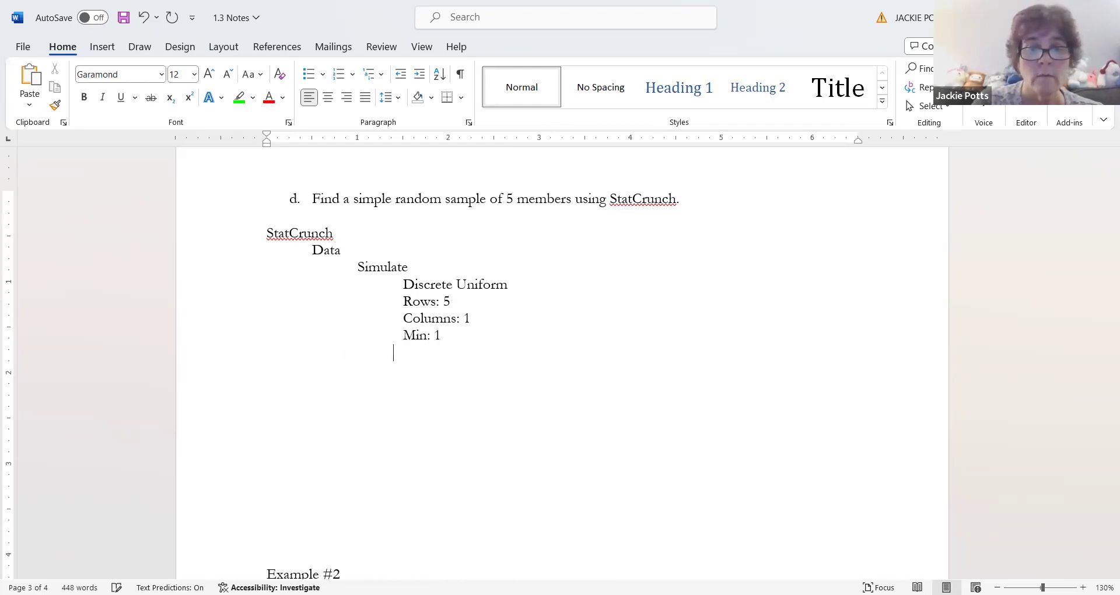
text(Max)
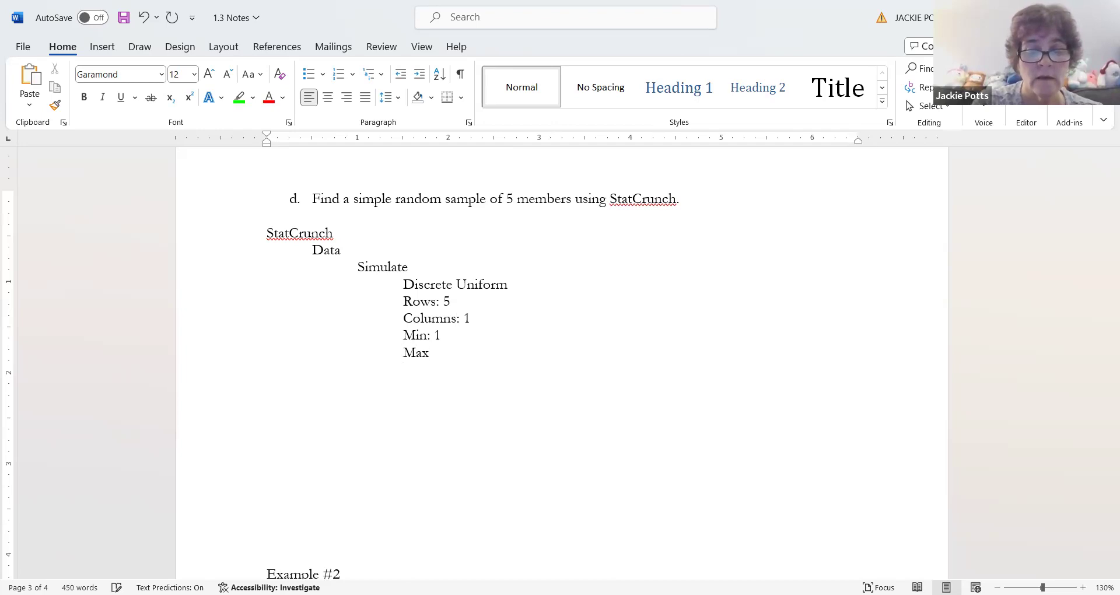
text(: 435)
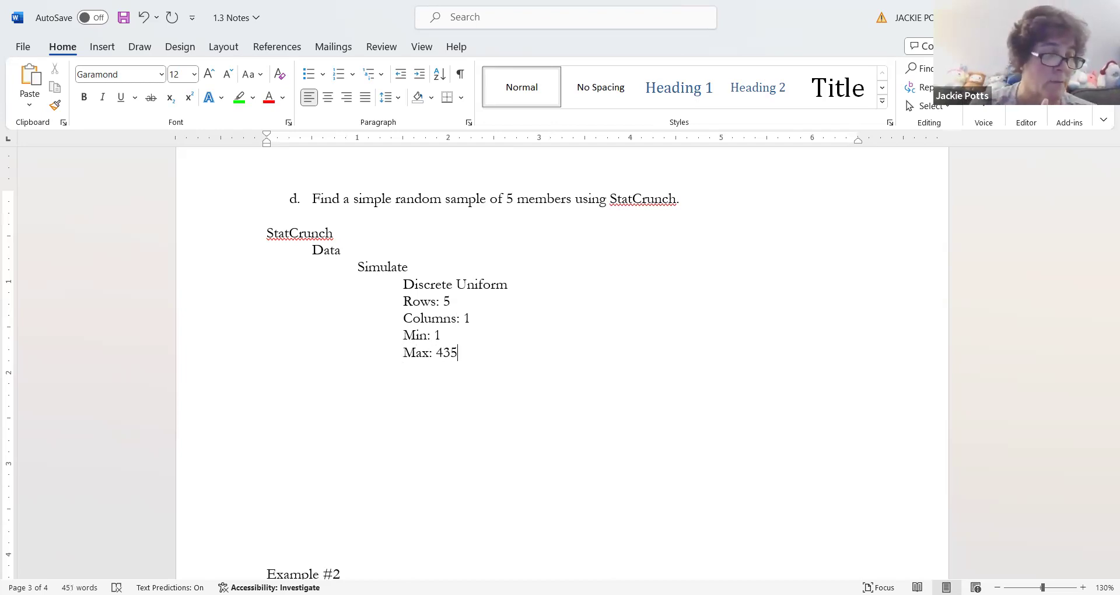
- Add 'Add Seed' and 'Compute' lines at the left margin after Max: 435
key(Return)
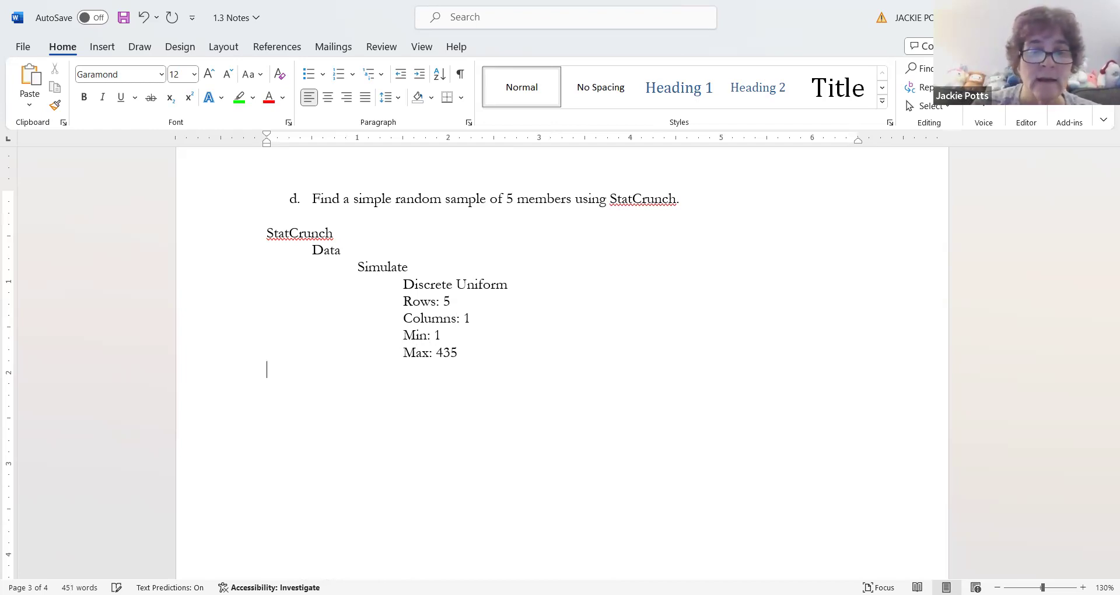
text(Add S)
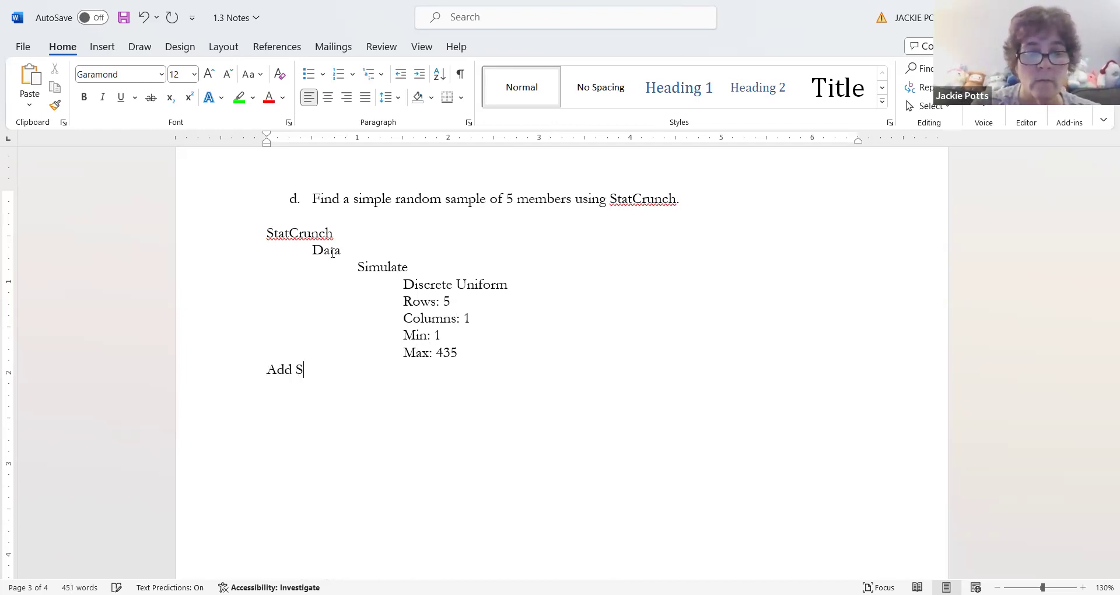
text(eed)
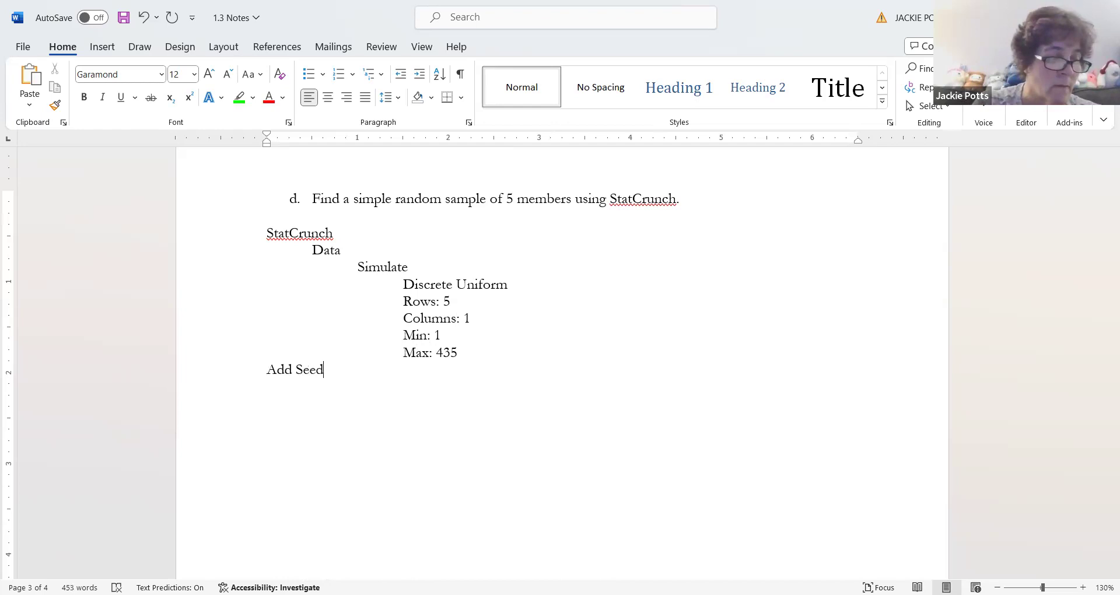
key(Return)
text(Computer)
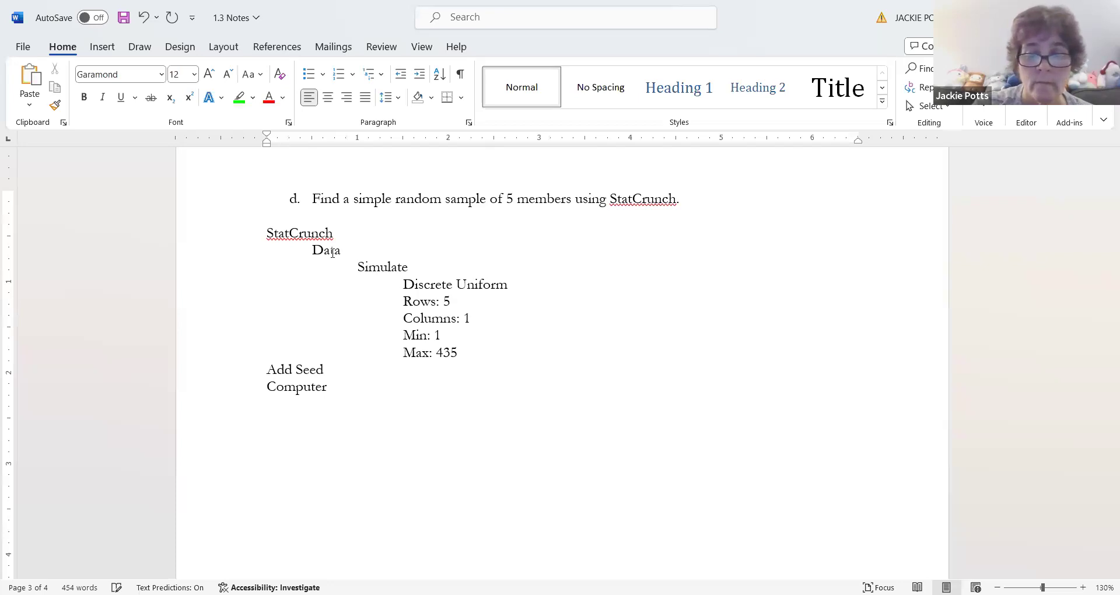
key(BackSpace)
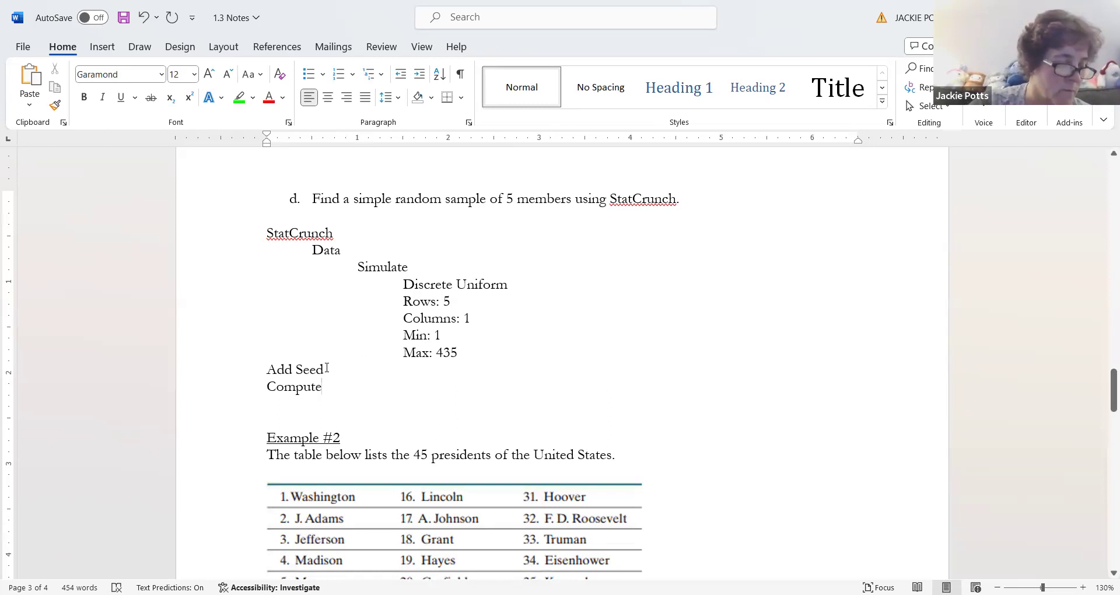
scroll(326, 368, down, 5)
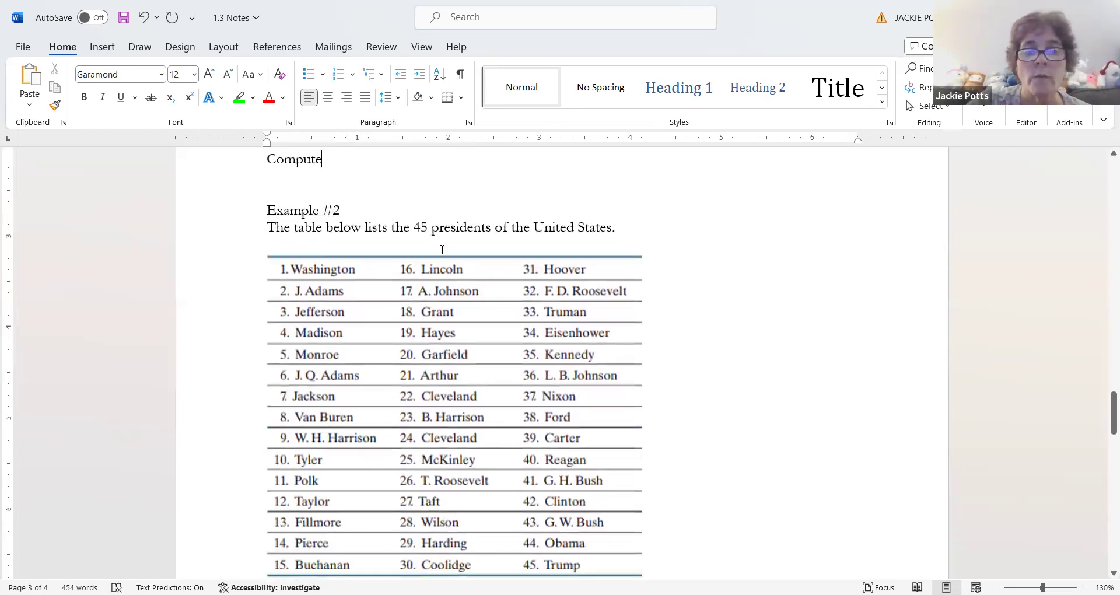
scroll(493, 340, down, 3)
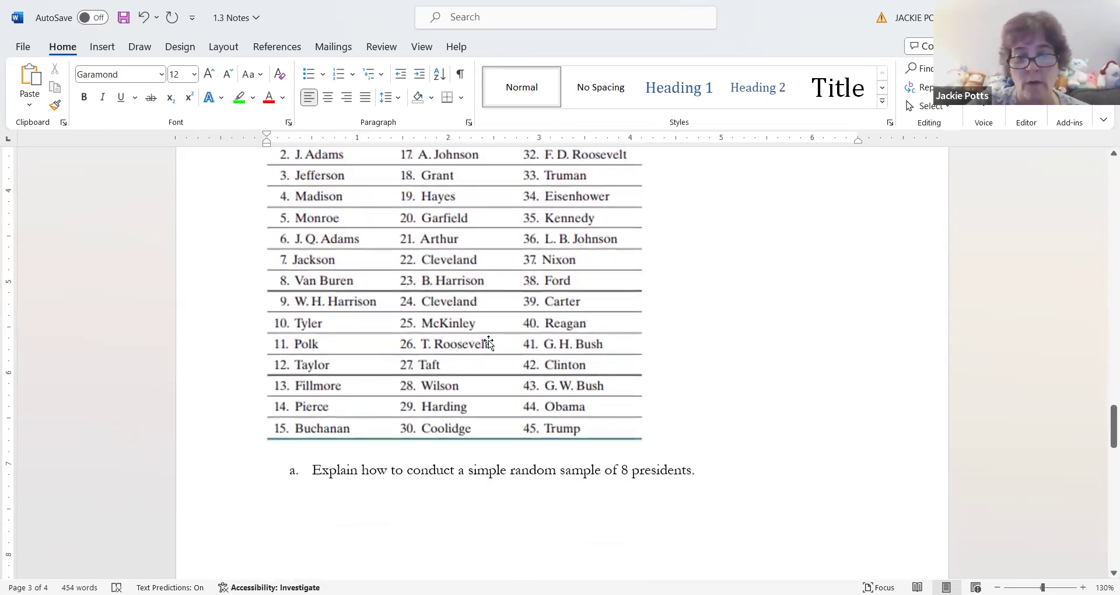
scroll(489, 343, up, 2)
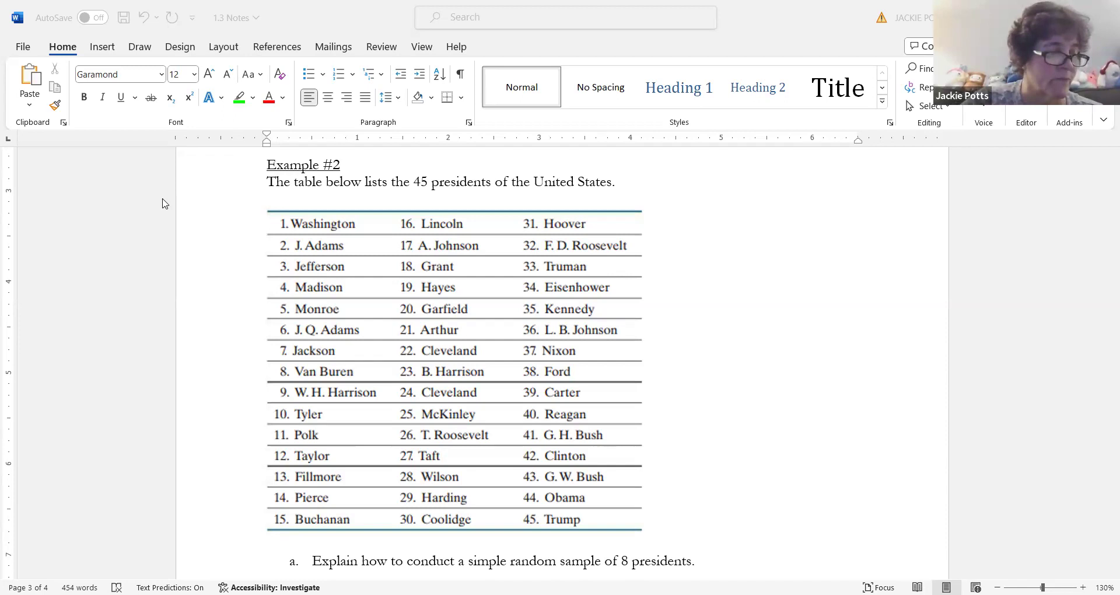
- Highlight row 02 of the Example #2 random number table in cyan
click(185, 370)
scroll(266, 345, down, 3)
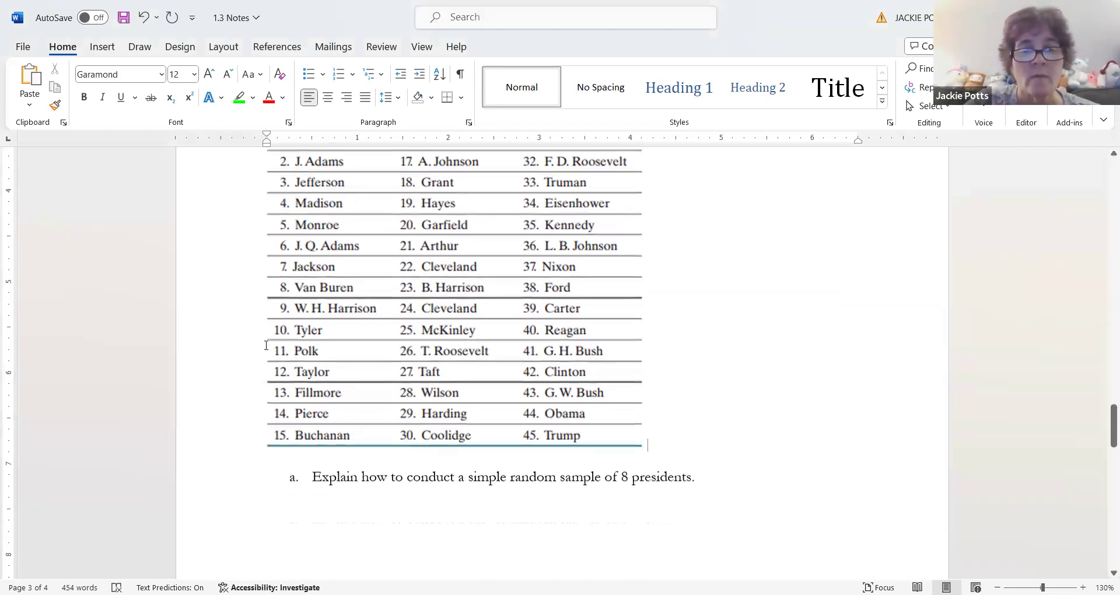
scroll(266, 346, down, 10)
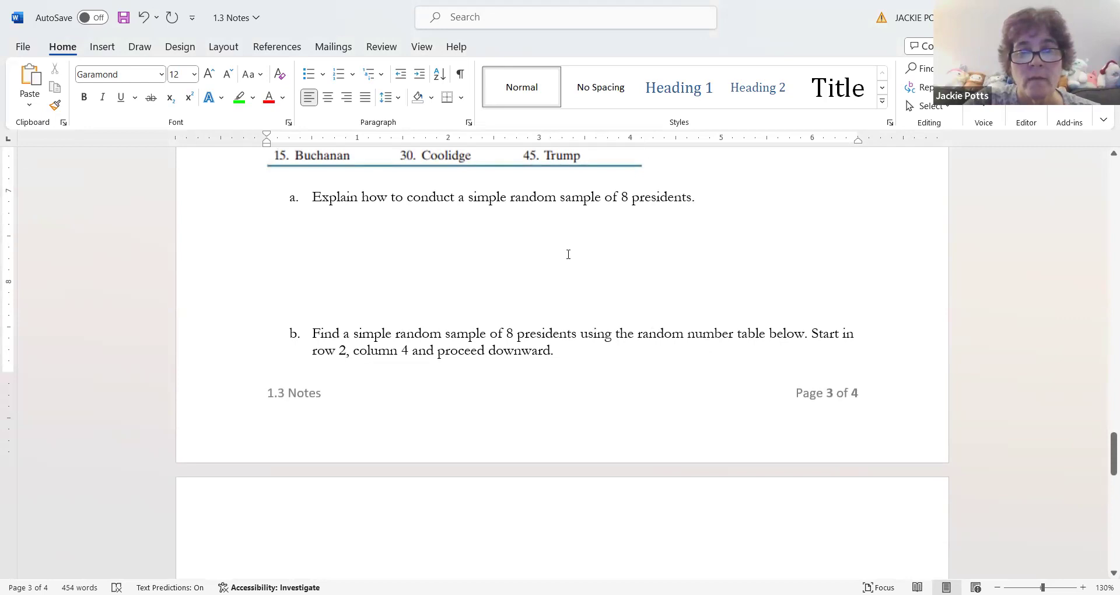
scroll(562, 248, down, 5)
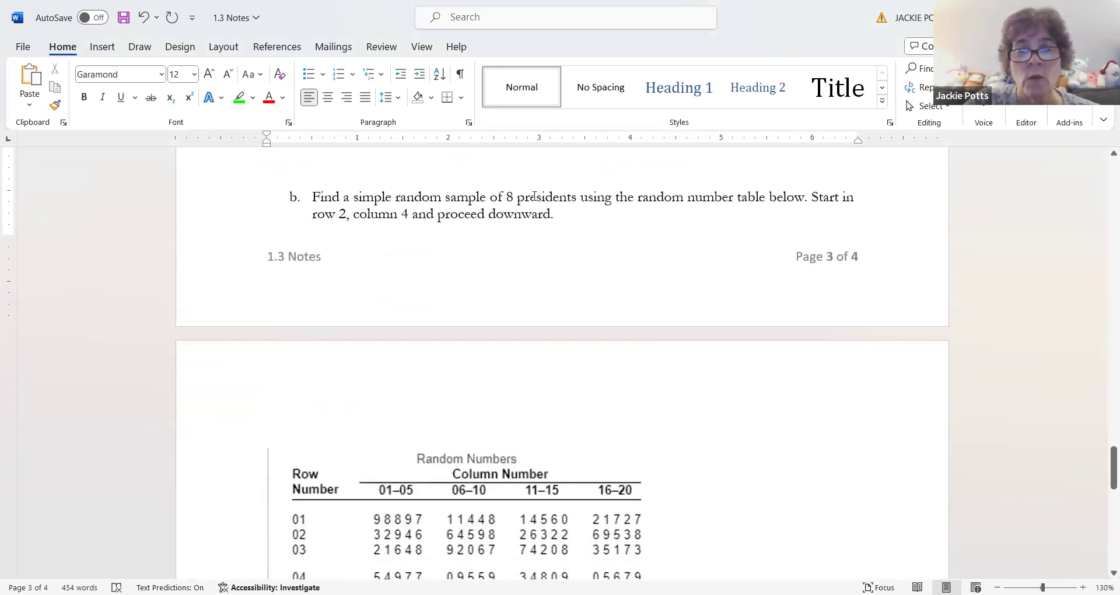
scroll(402, 352, down, 2)
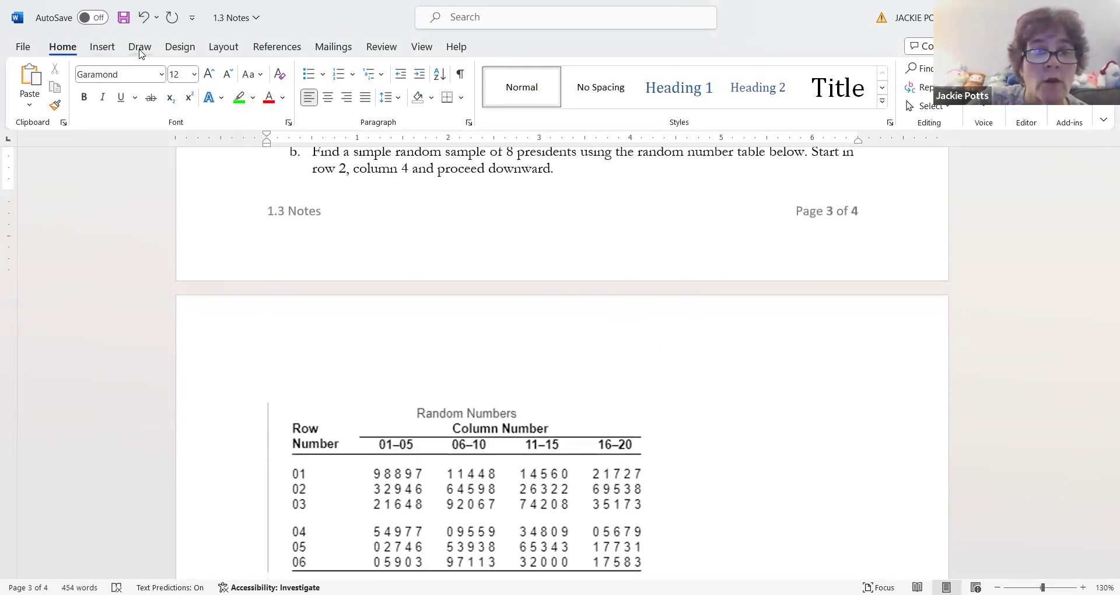
click(140, 52)
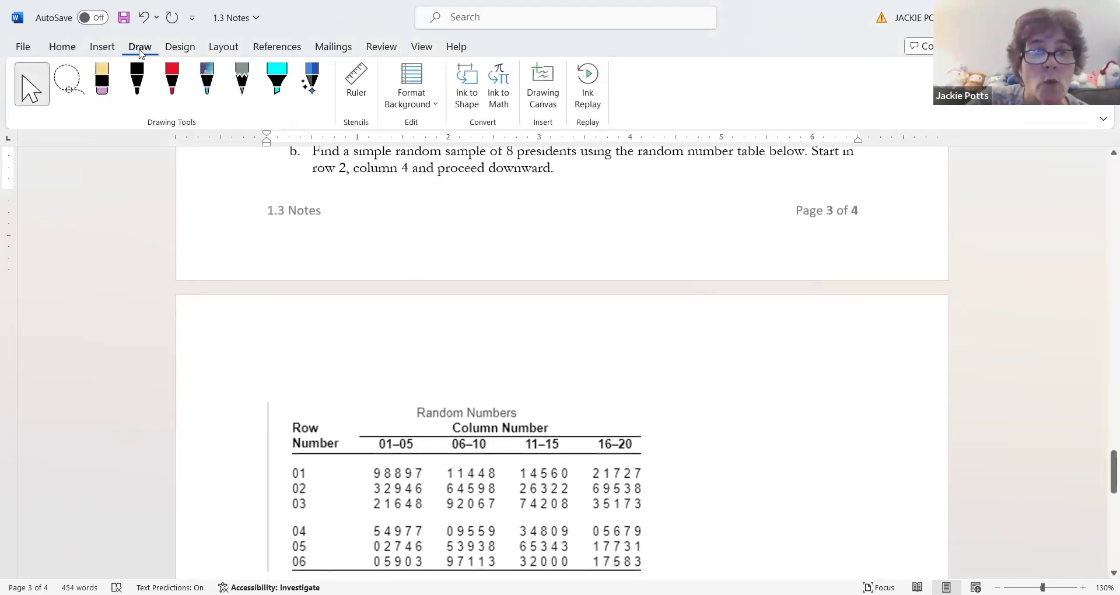
click(278, 85)
mouse_move(317, 487)
mouse_down()
mouse_move(292, 488)
mouse_move(650, 487)
mouse_up()
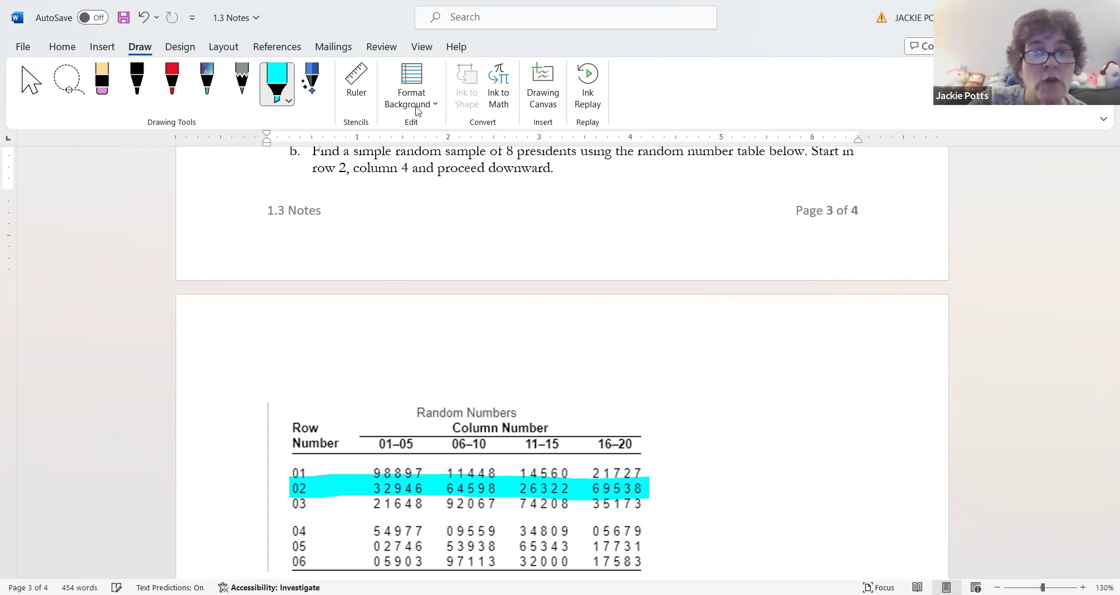
- Highlight column 4 from row 01 to row 06 in lavender, then switch to the red pen
click(285, 101)
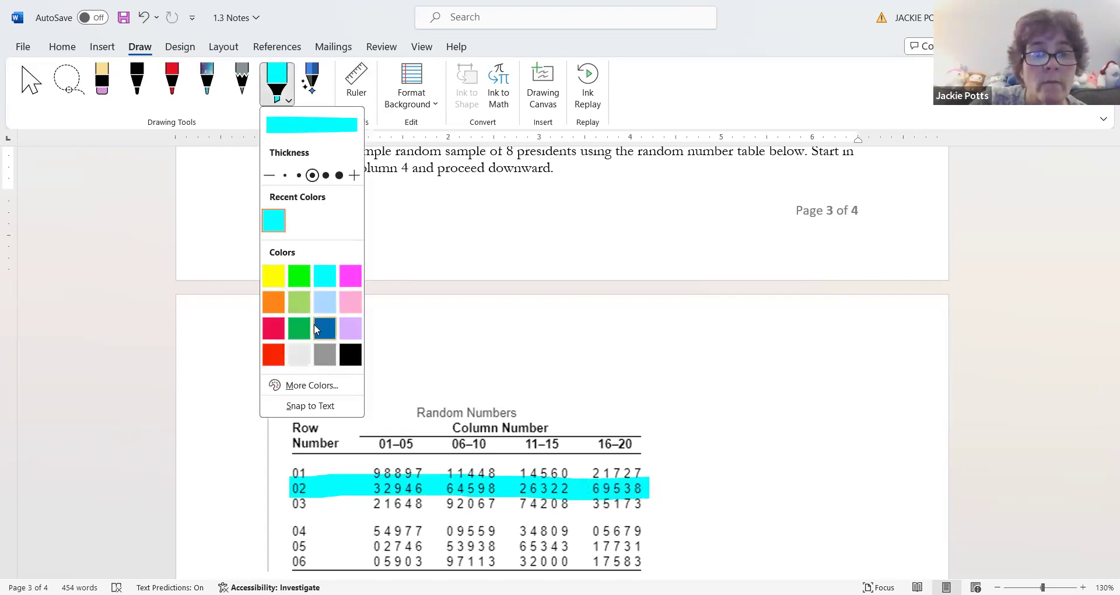
click(350, 329)
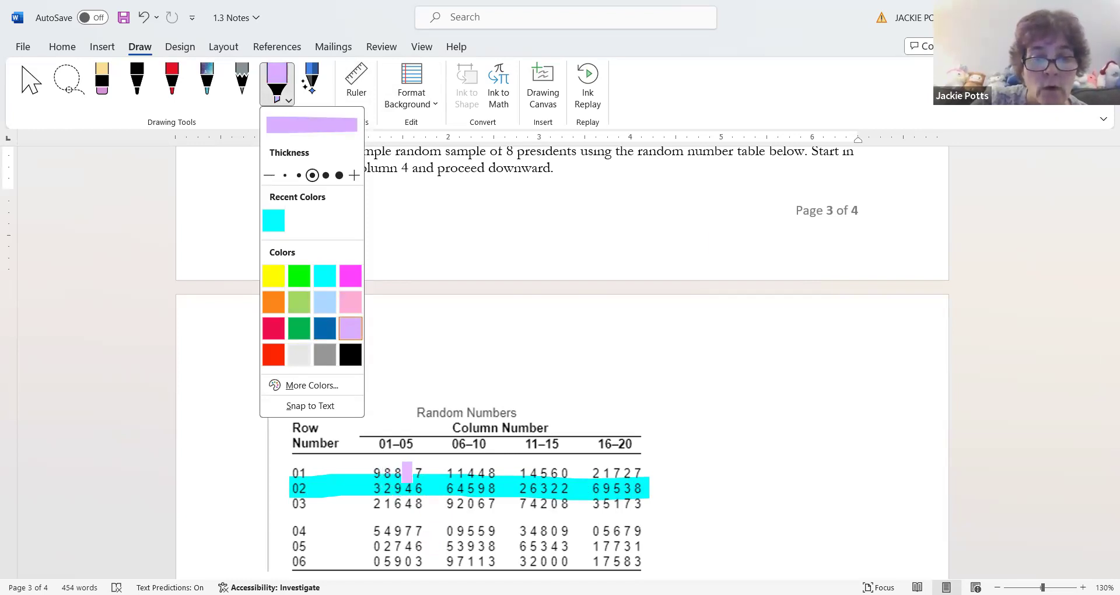
drag(407, 471, 411, 577)
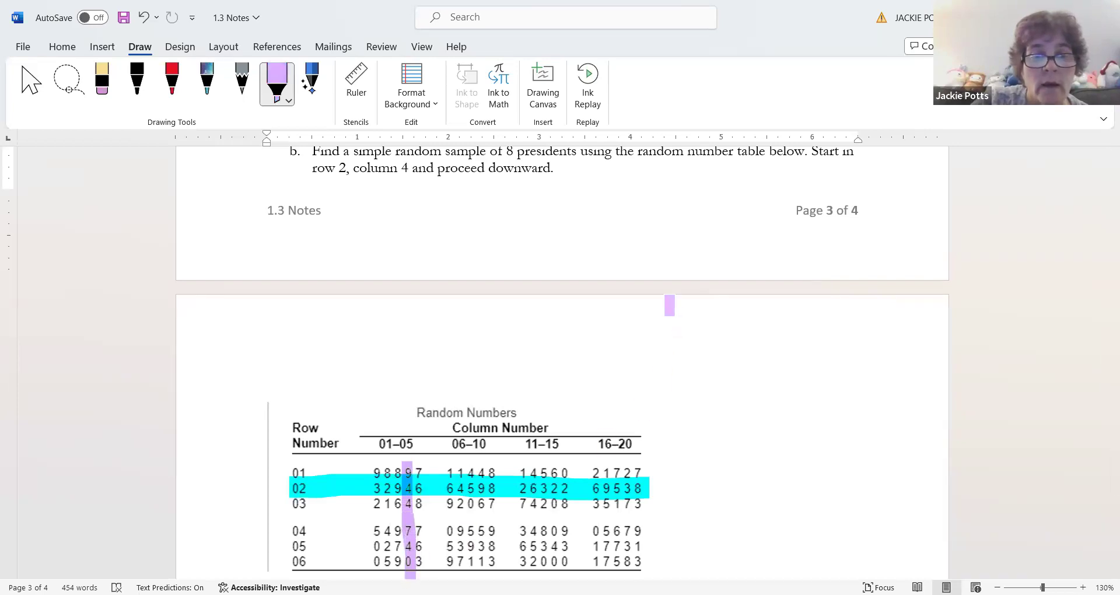
click(171, 87)
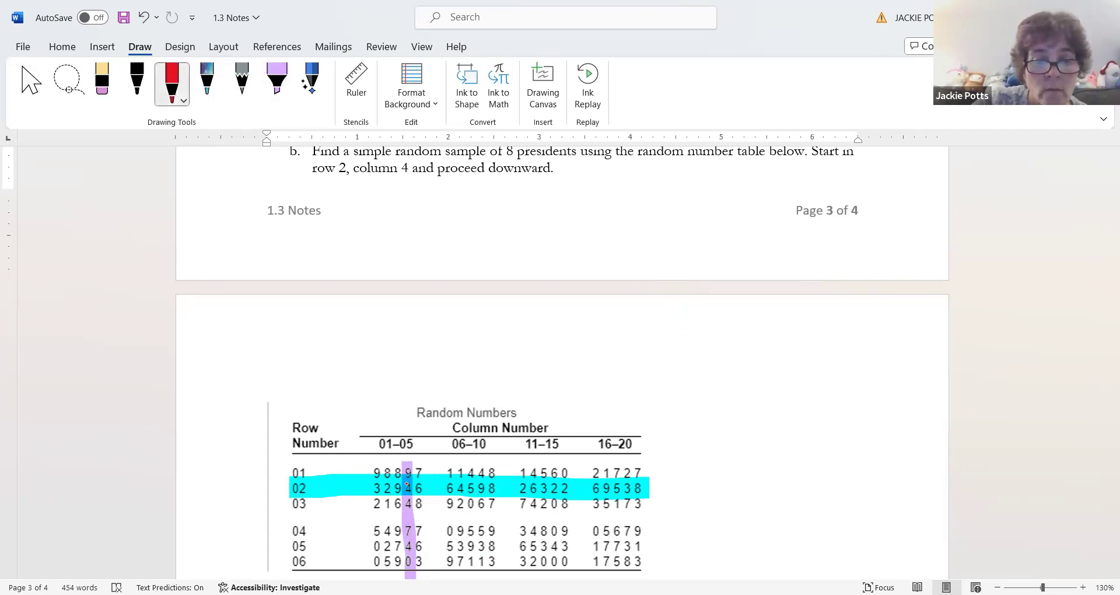
- In red, box 46 in row 02, draw dividers splitting digits into pairs, and start the 1-45 label
mouse_move(406, 482)
mouse_down()
mouse_move(423, 482)
mouse_move(428, 498)
mouse_move(407, 500)
mouse_move(405, 482)
mouse_up()
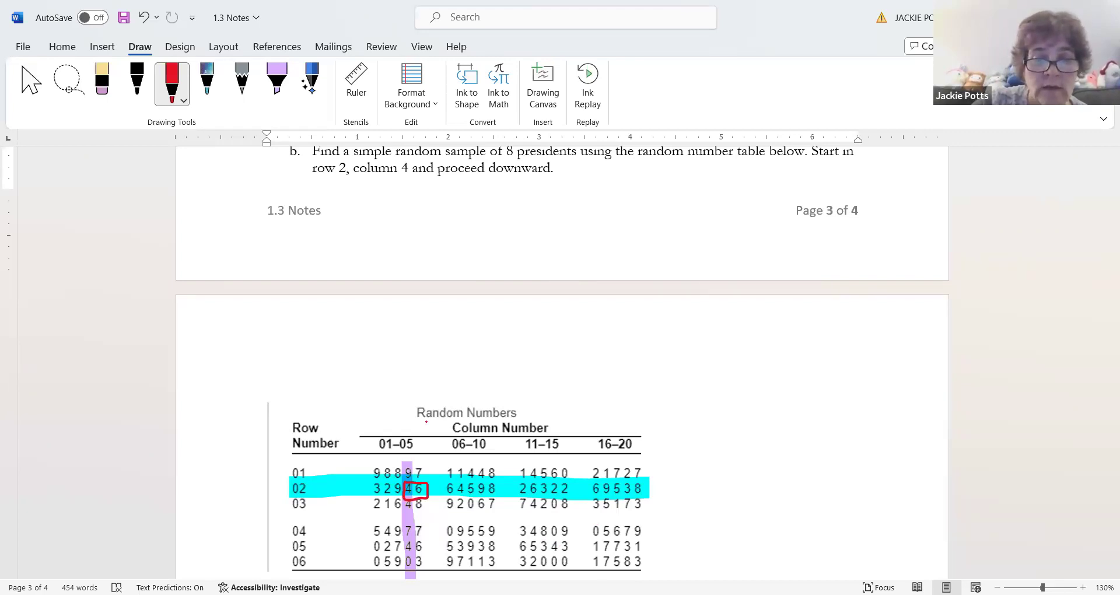
drag(430, 437, 426, 560)
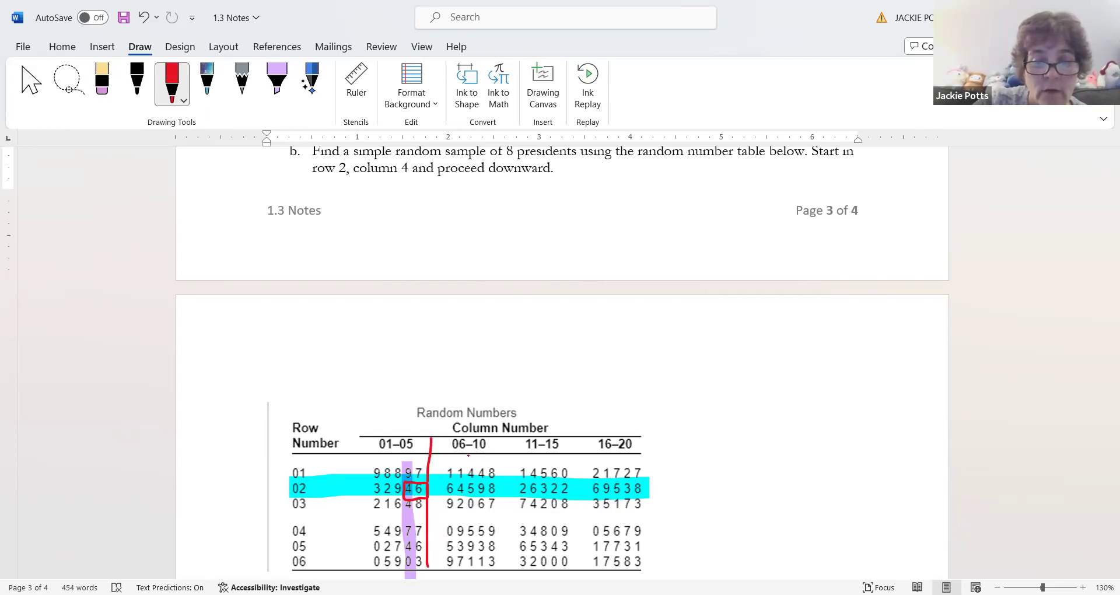
drag(465, 456, 467, 570)
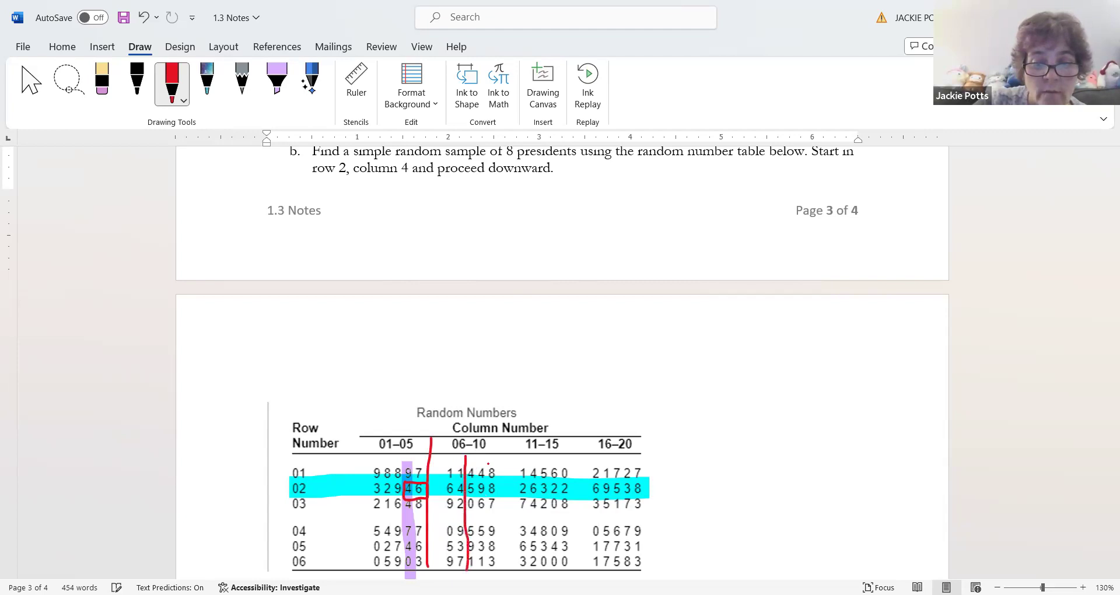
drag(485, 455, 487, 569)
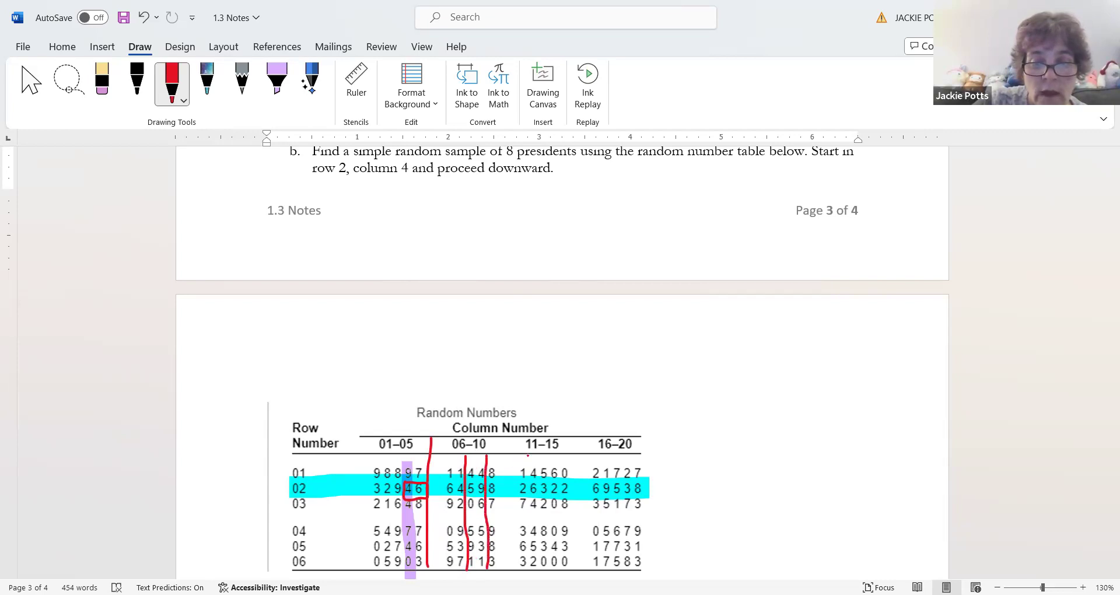
drag(528, 454, 529, 559)
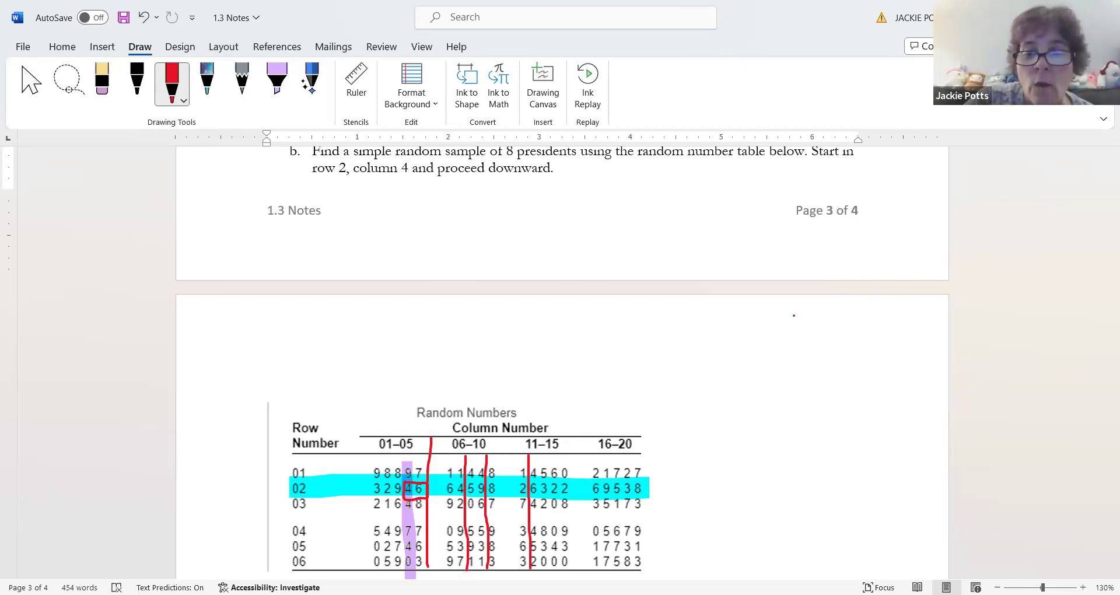
mouse_move(701, 365)
mouse_down()
mouse_move(701, 385)
mouse_move(724, 373)
mouse_move(740, 376)
mouse_move(737, 385)
mouse_move(760, 363)
mouse_up()
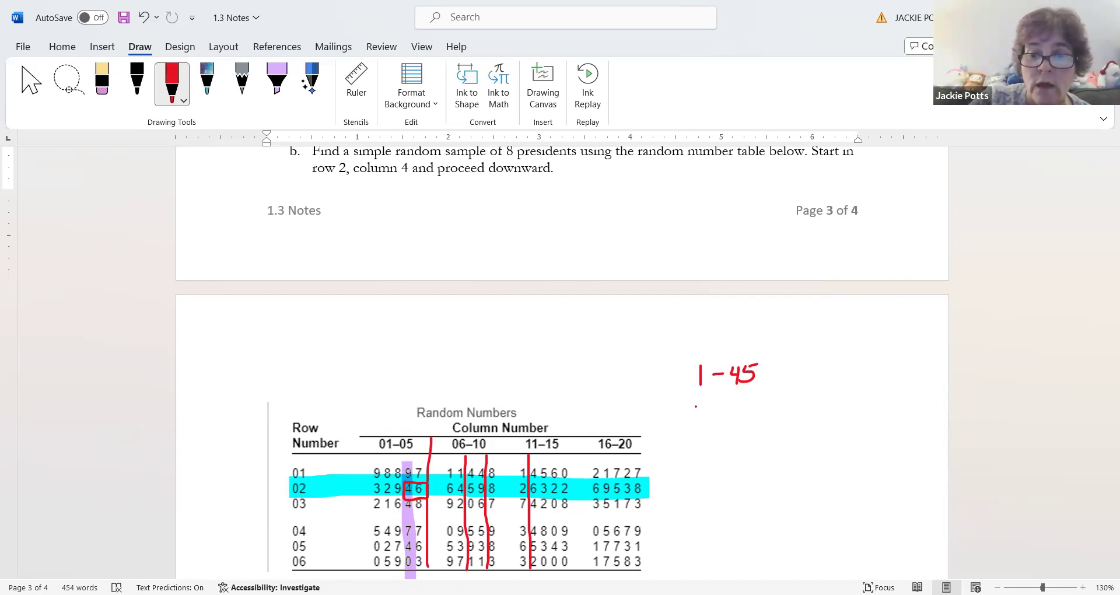
- Write 3 and 11 in red under the 1-45 label as the first sampled numbers
mouse_move(696, 407)
mouse_down()
mouse_move(709, 420)
mouse_move(696, 426)
mouse_up()
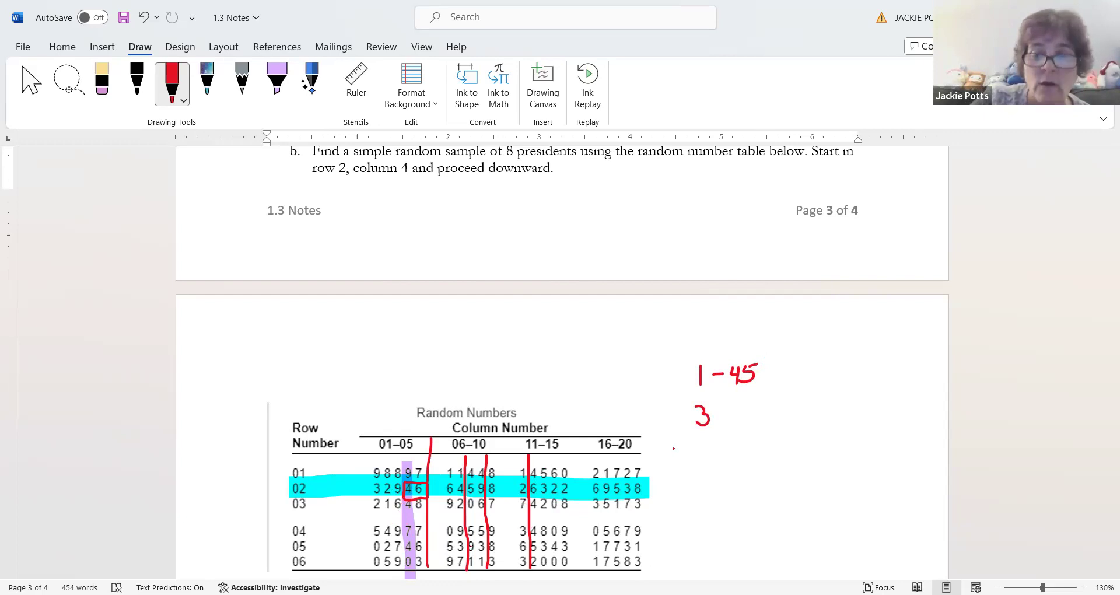
drag(689, 440, 695, 453)
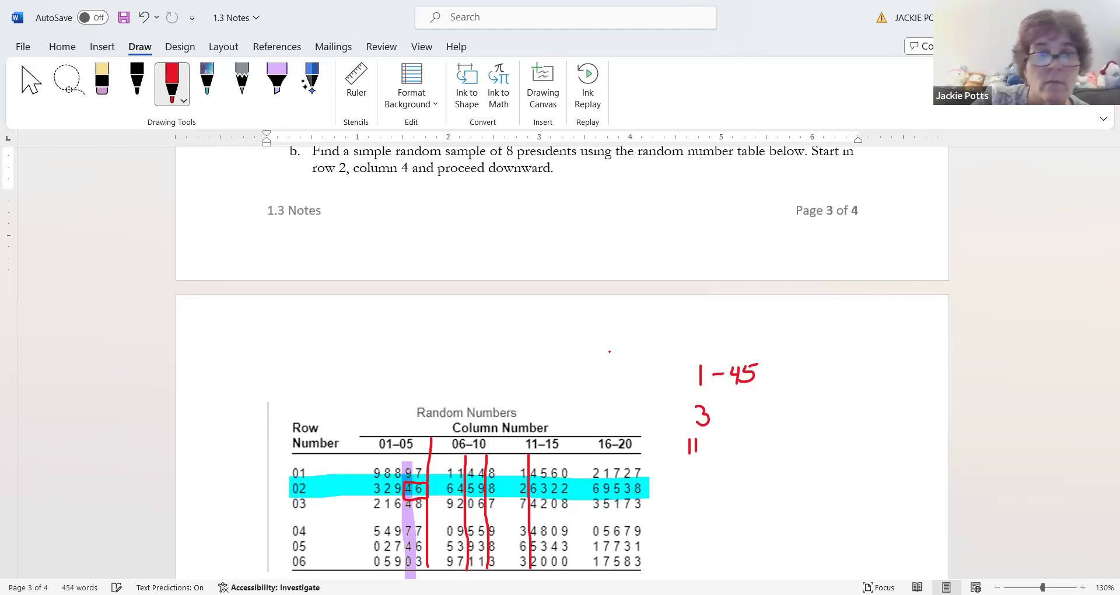
click(65, 46)
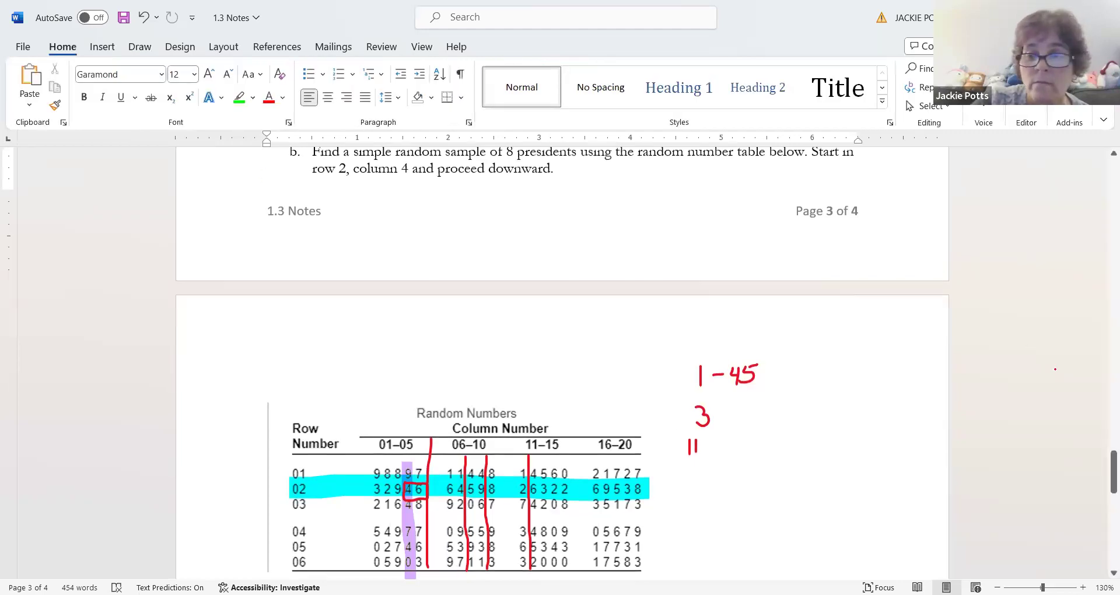
mouse_move(1104, 472)
mouse_down()
mouse_move(1104, 506)
mouse_move(1104, 488)
mouse_up()
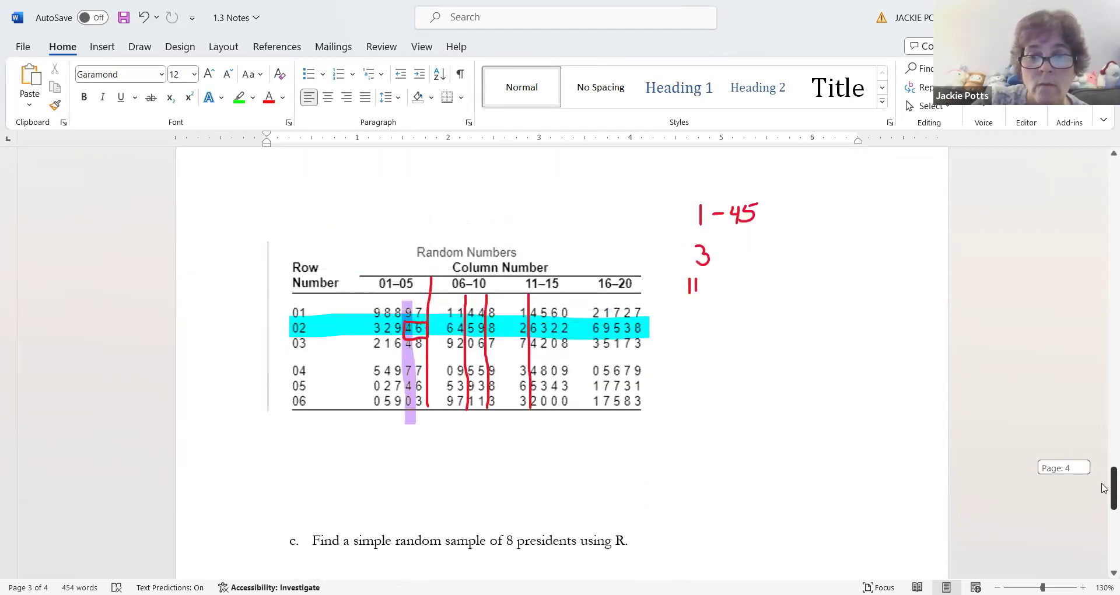
- Underline 92 in row 03 and write 9 and 44 in red below 11
click(140, 51)
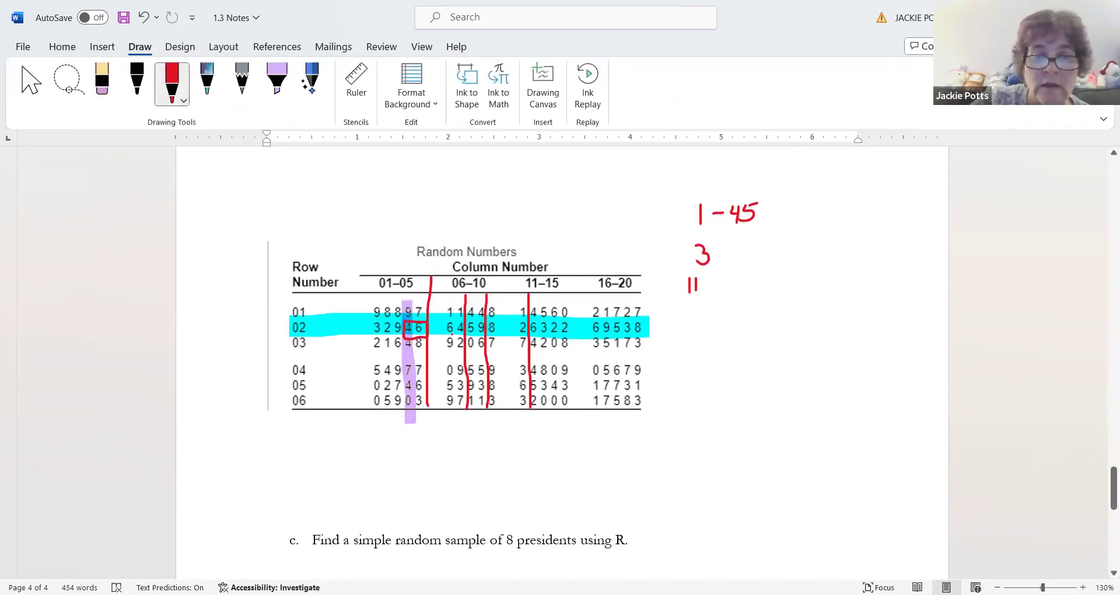
mouse_move(448, 348)
mouse_down()
mouse_move(460, 349)
mouse_move(463, 374)
mouse_up()
mouse_move(702, 303)
mouse_down()
mouse_move(689, 311)
mouse_move(702, 306)
mouse_move(700, 328)
mouse_up()
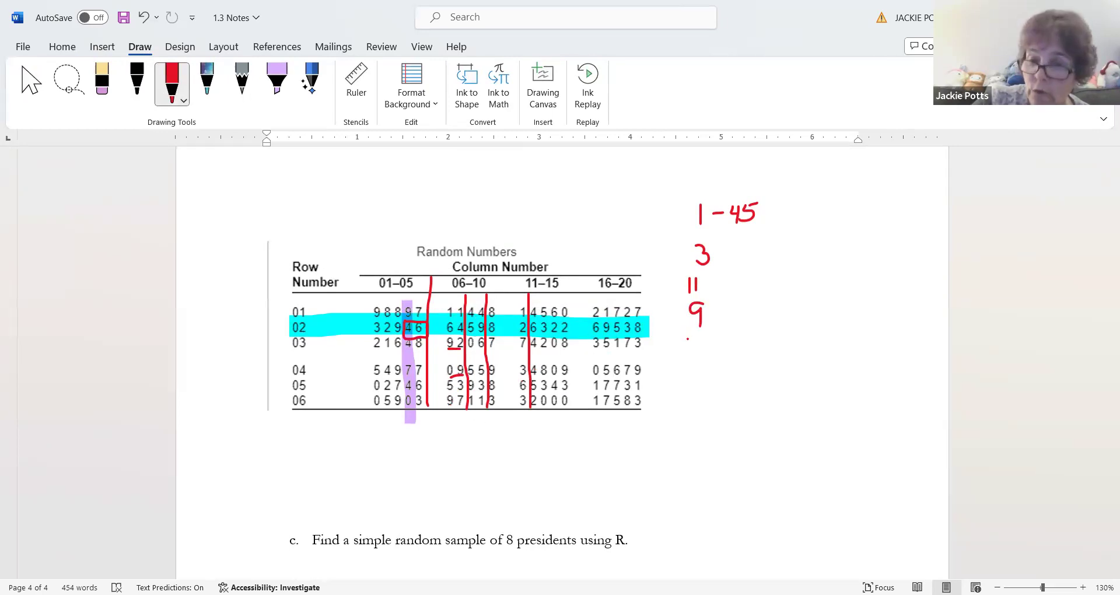
drag(684, 342, 697, 363)
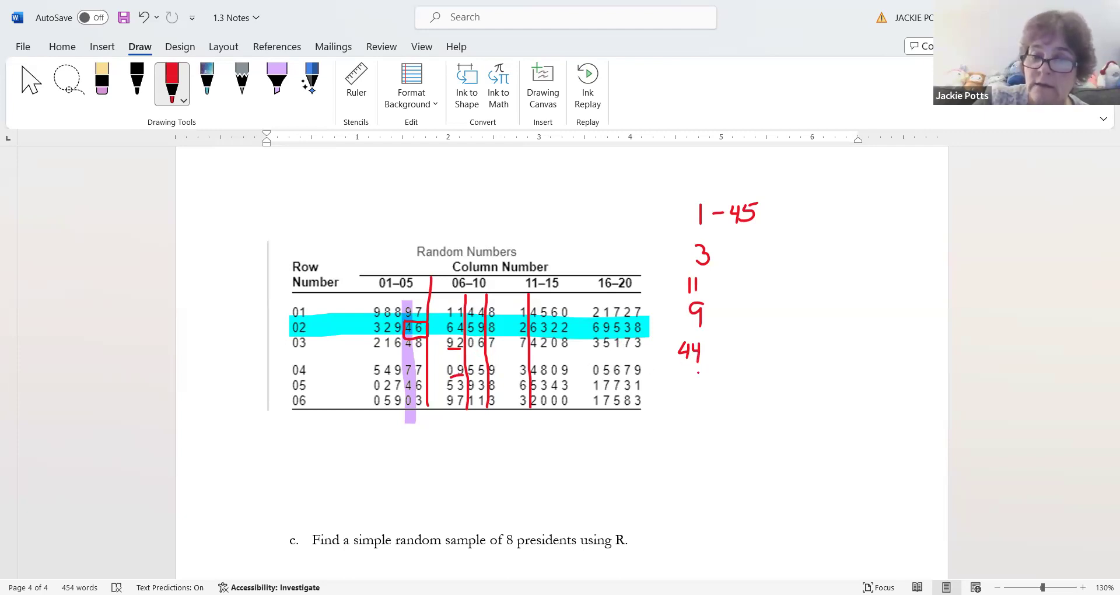
- Handwrite 6, 33, 45 and 42 in red under 44, adding divider lines through the 11–15 and 16–20 digit columns
mouse_move(698, 372)
mouse_down()
mouse_move(703, 394)
mouse_move(696, 382)
mouse_up()
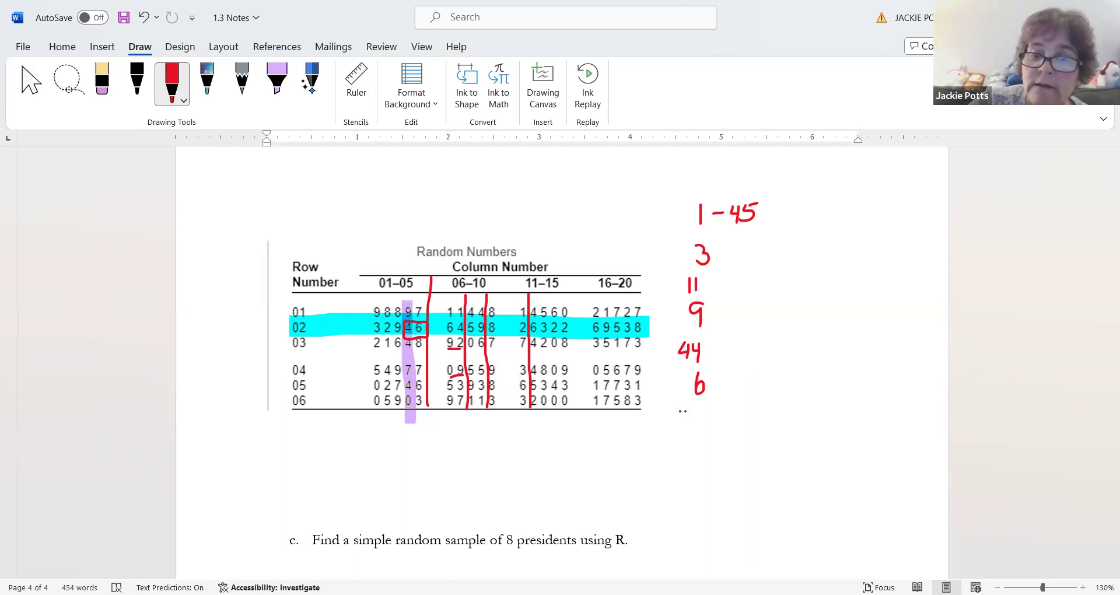
mouse_move(687, 410)
mouse_down()
mouse_move(678, 428)
mouse_move(702, 415)
mouse_move(694, 428)
mouse_up()
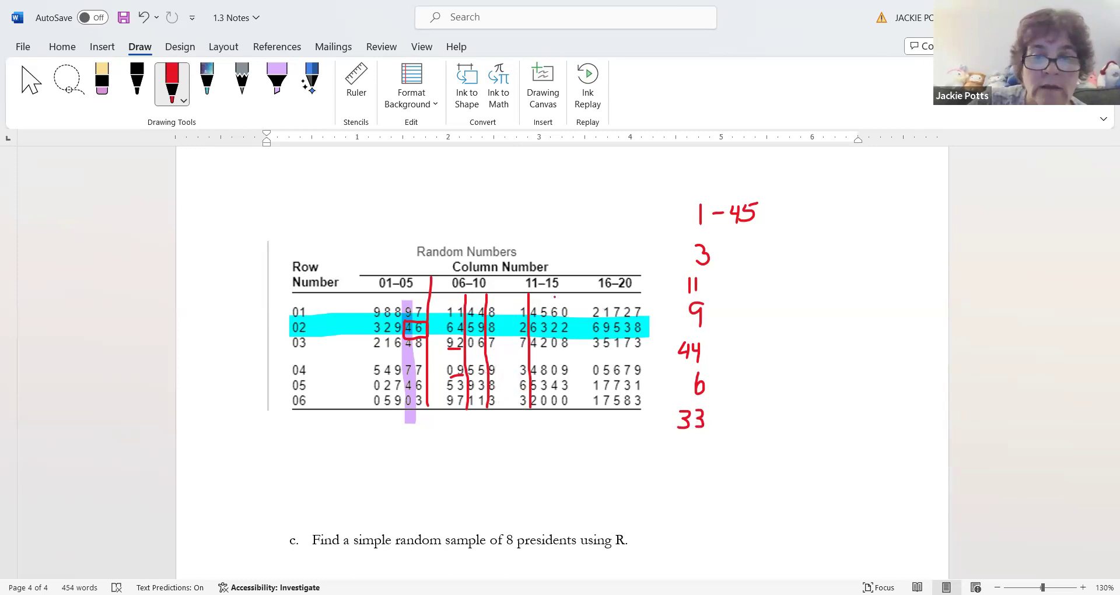
drag(549, 296, 549, 411)
drag(576, 295, 575, 408)
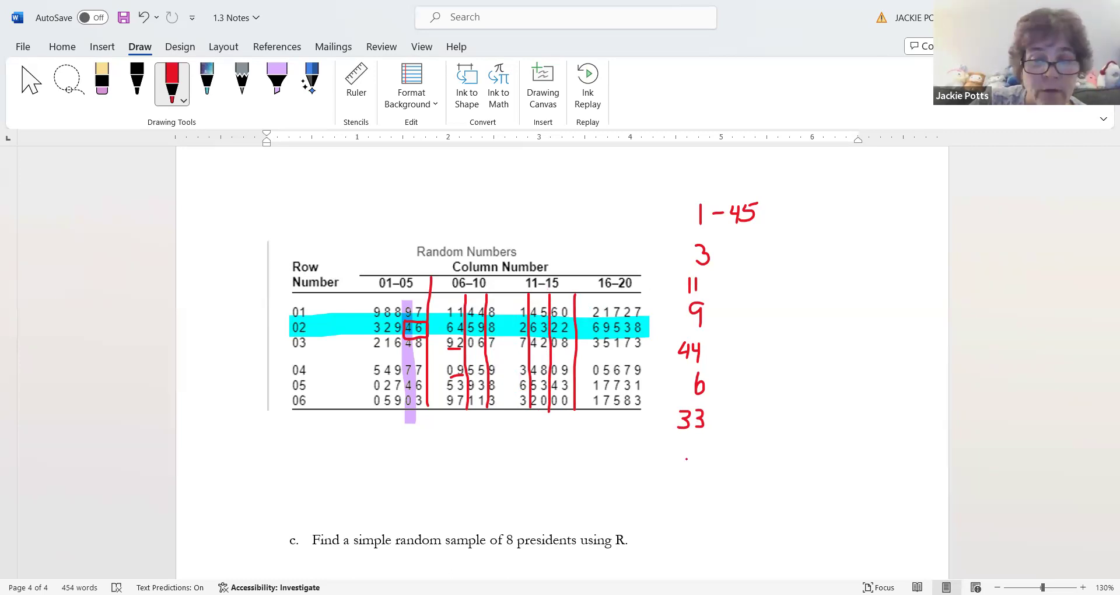
mouse_move(682, 441)
mouse_down()
mouse_move(686, 462)
mouse_move(703, 443)
mouse_up()
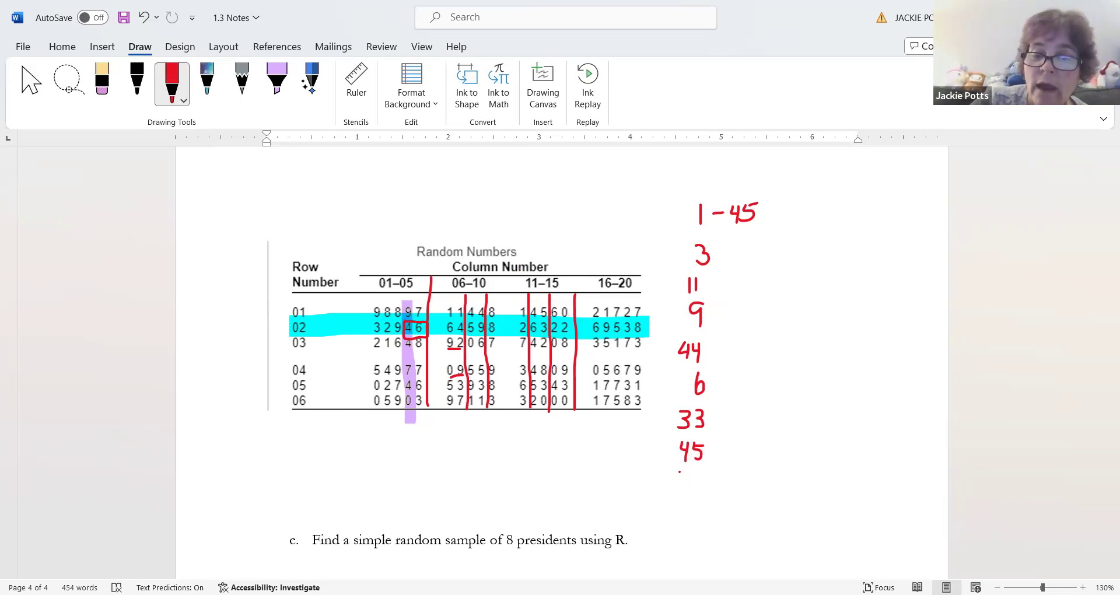
mouse_move(679, 472)
mouse_down()
mouse_move(686, 489)
mouse_move(703, 486)
mouse_up()
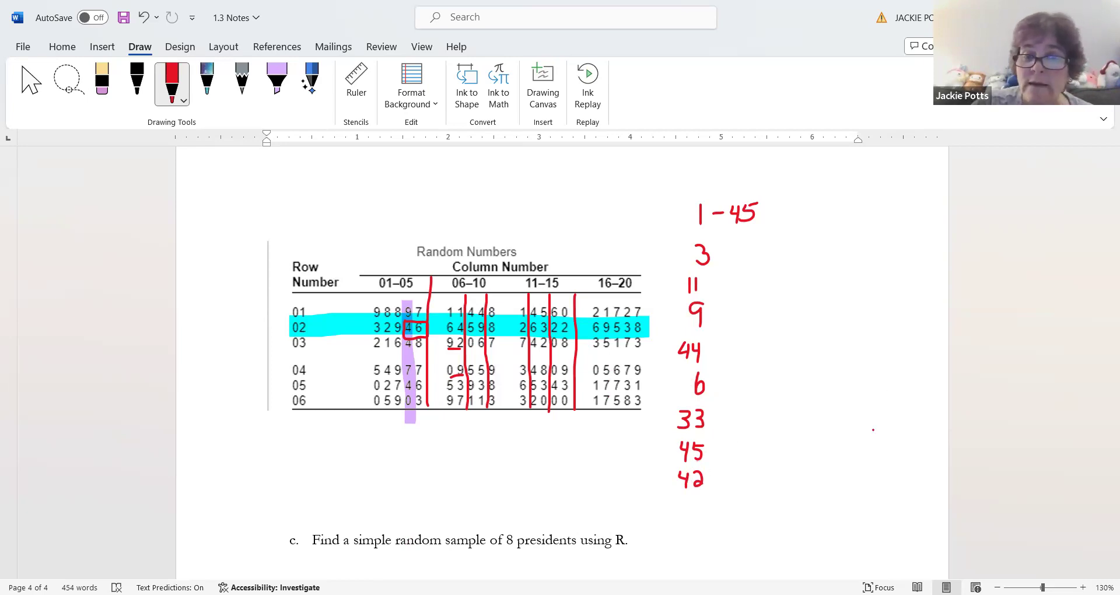
- Return to the Home tab and scroll up to the list of 45 presidents on page 3
click(56, 54)
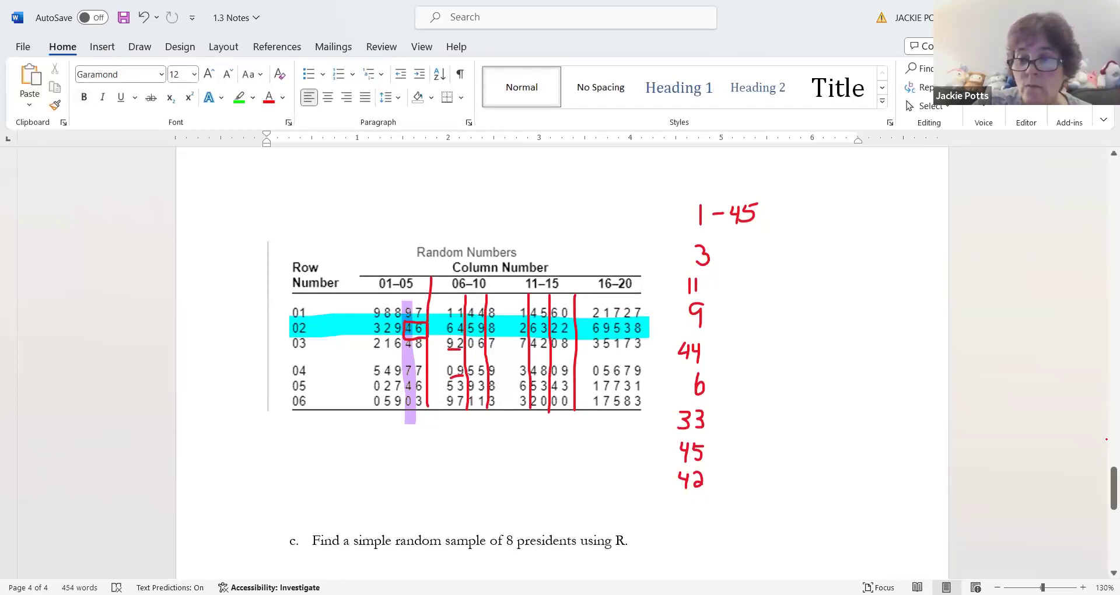
drag(1104, 478, 1104, 432)
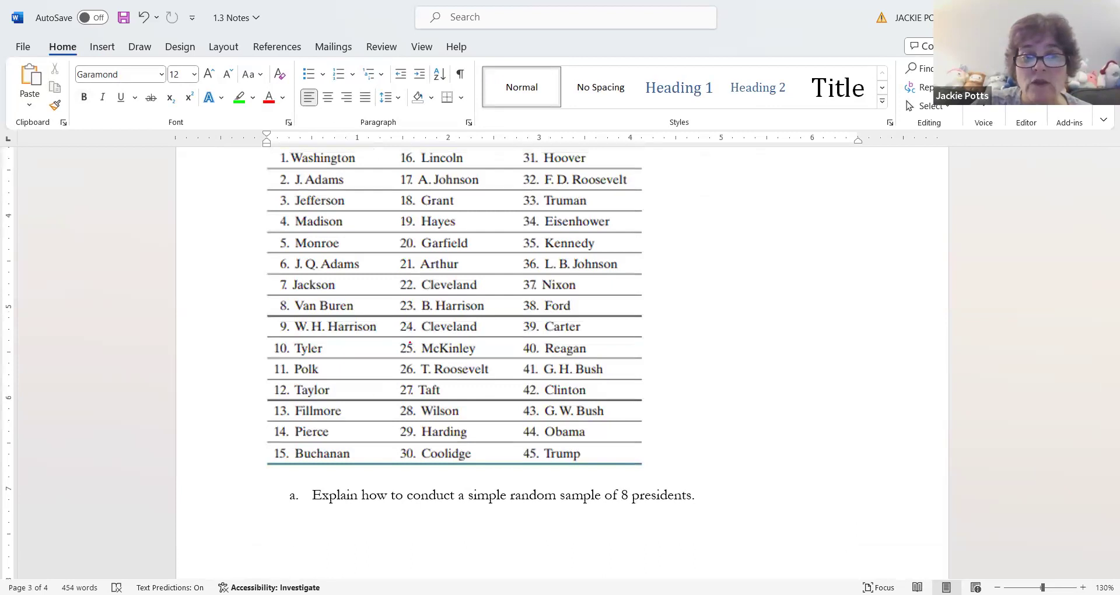